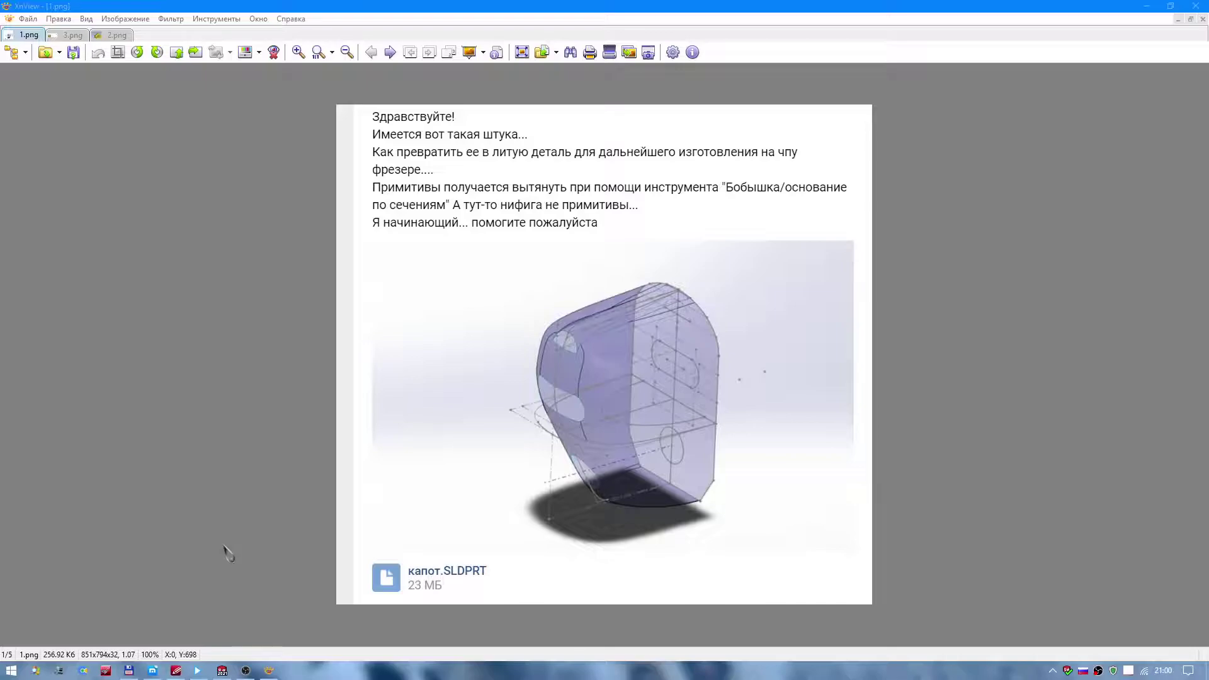
- Compare the 3.png and 2.png reference renders of the yellow hood, then minimise XnView
left_click(62, 39)
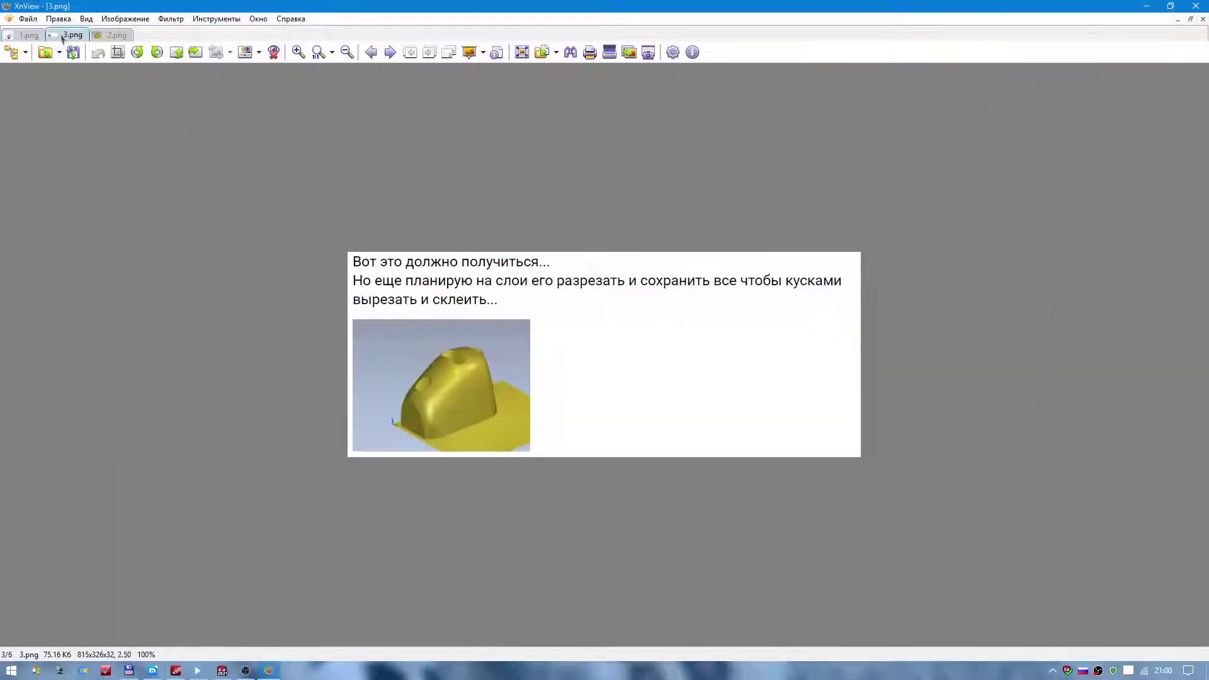
scroll(390, 396, "up", 1, "ctrl")
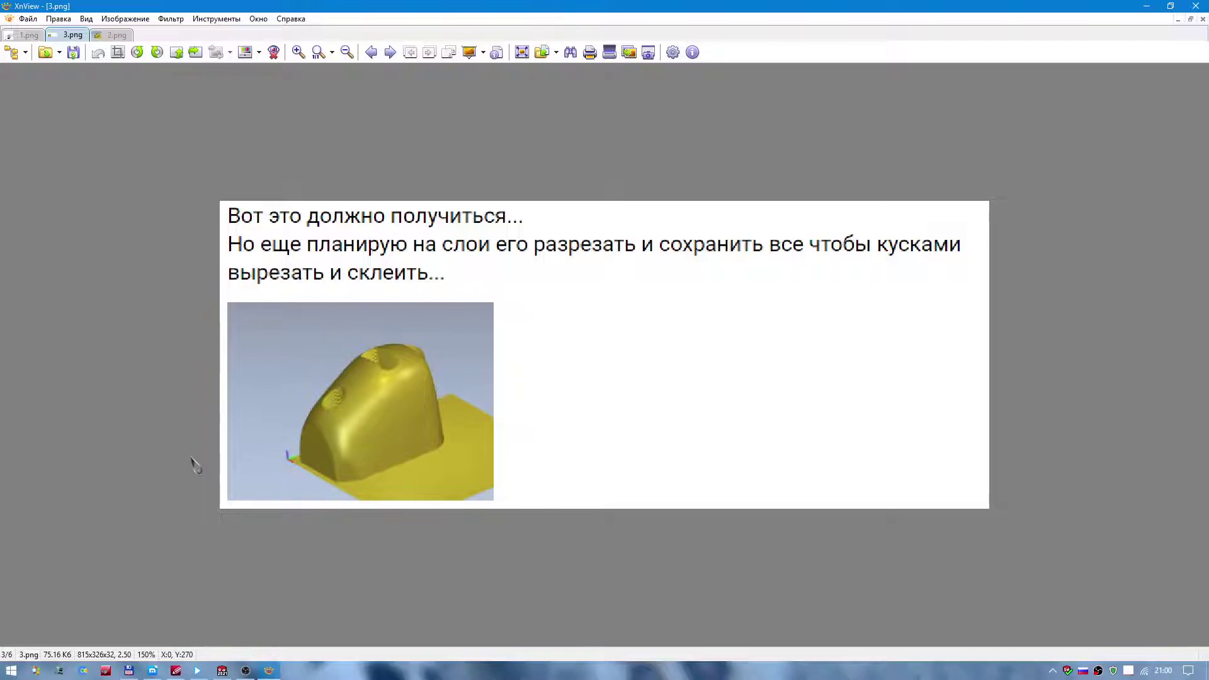
left_click(117, 36)
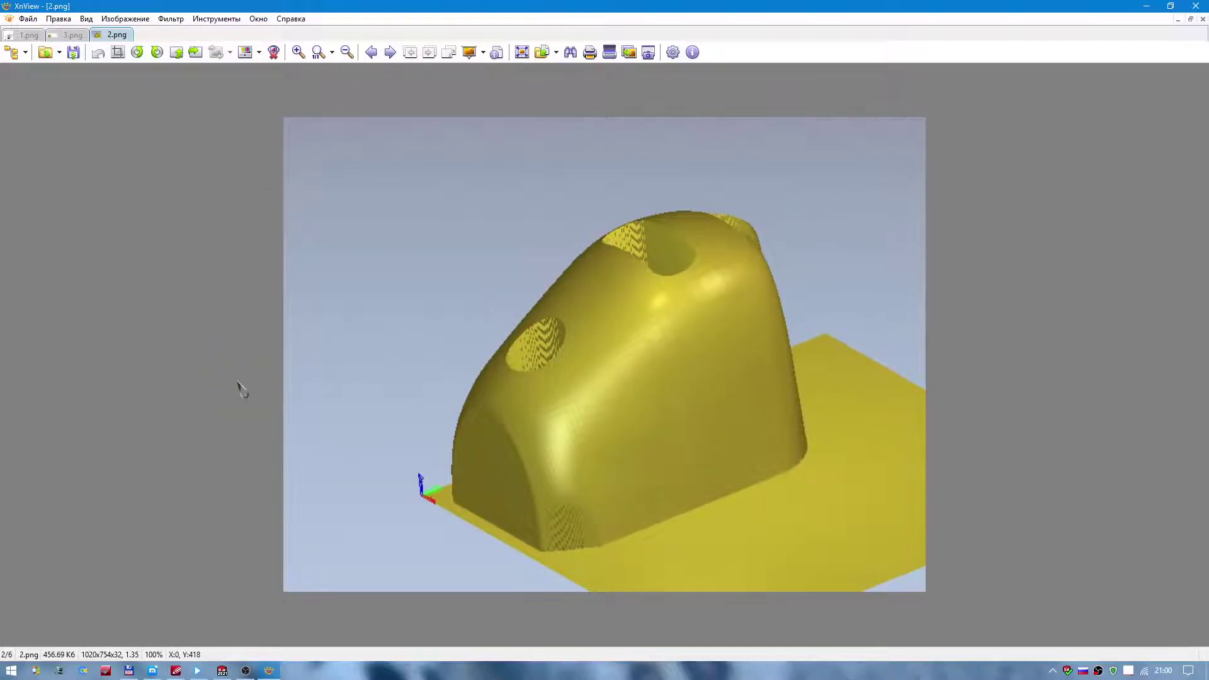
left_click(1147, 8)
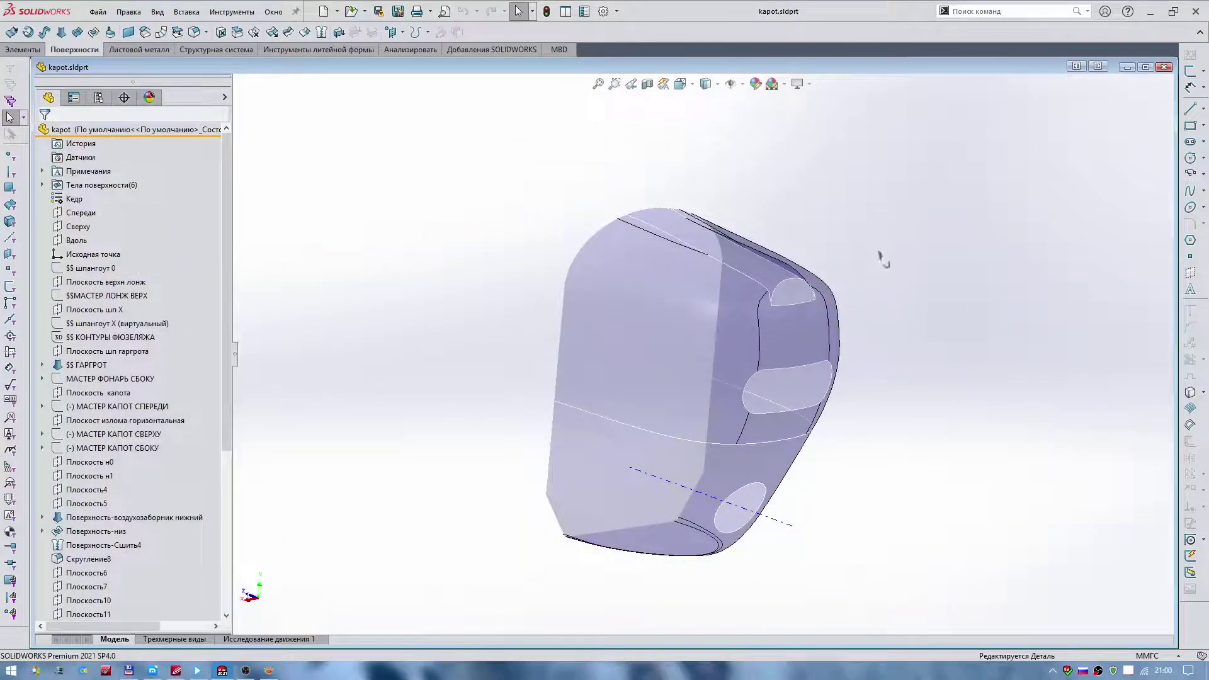
- Turn off transparency on the six trimmed surface bodies so the hood is opaque
key("Up")
key("Up")
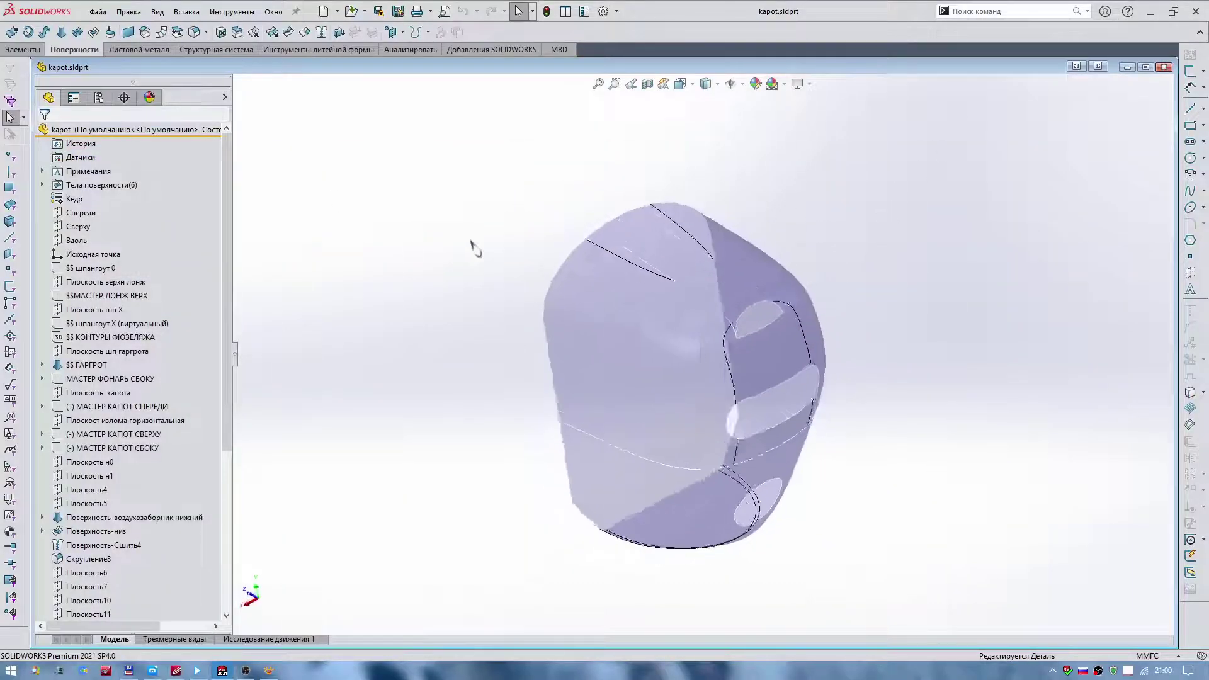
key("Up")
key("Up")
key("Up")
key("Up")
key("Up")
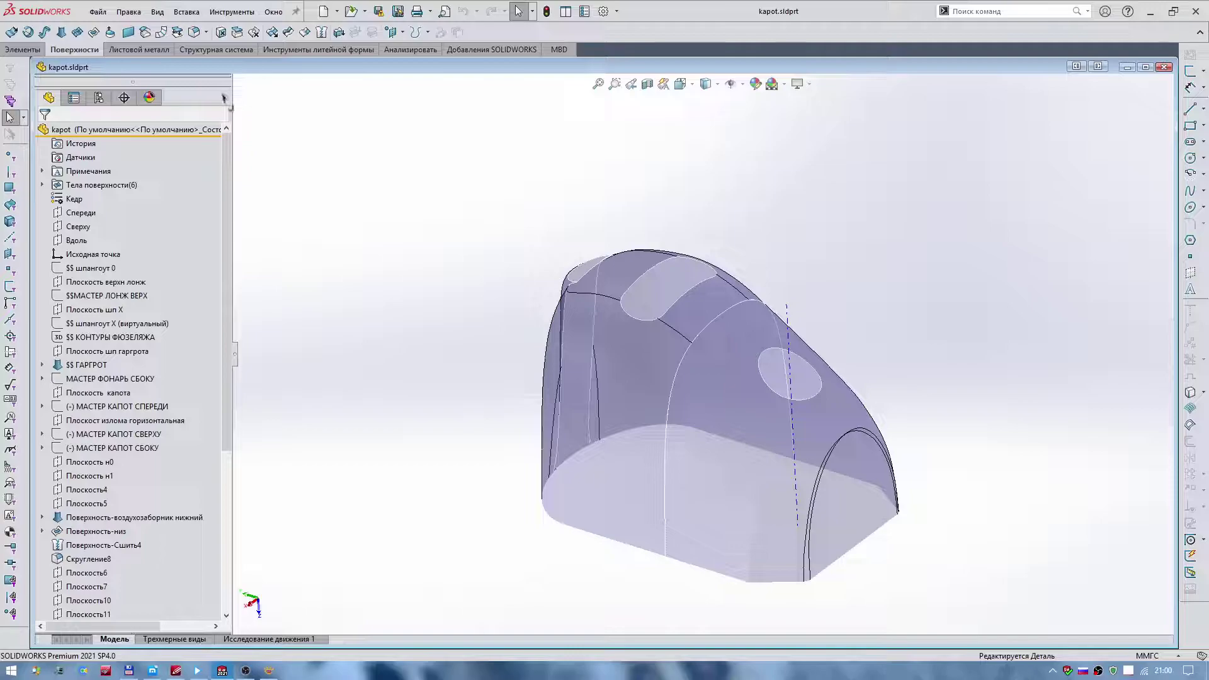
left_click(224, 98)
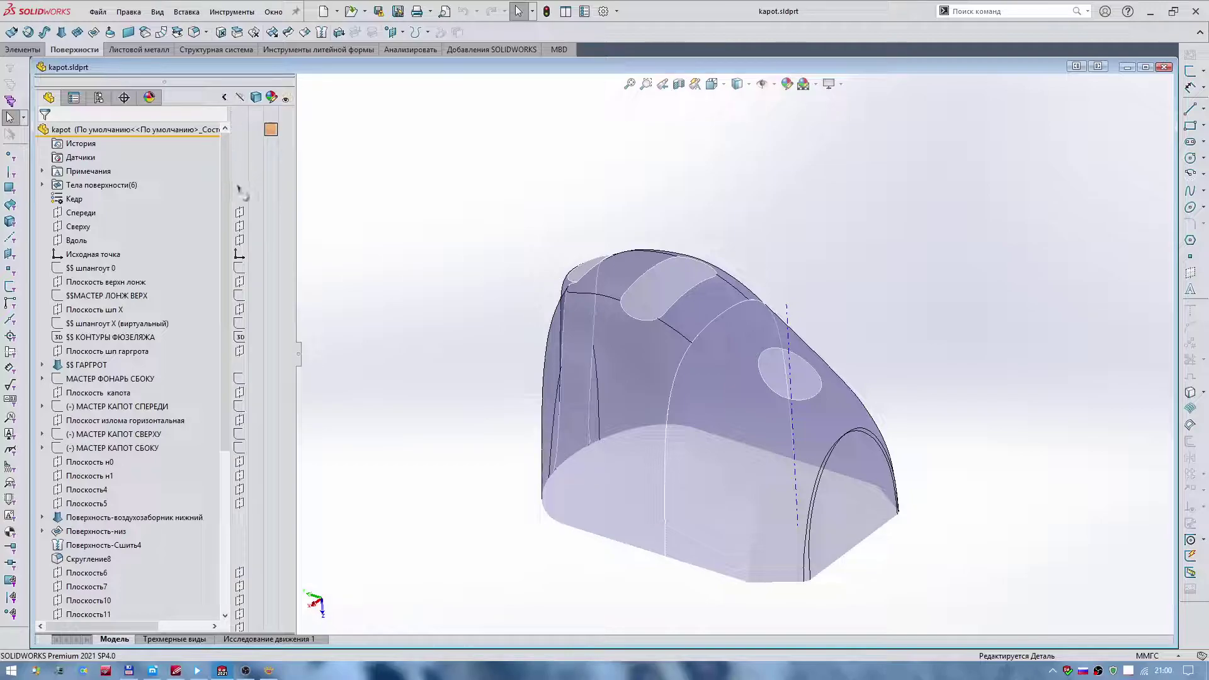
left_click(42, 185)
left_click(285, 212)
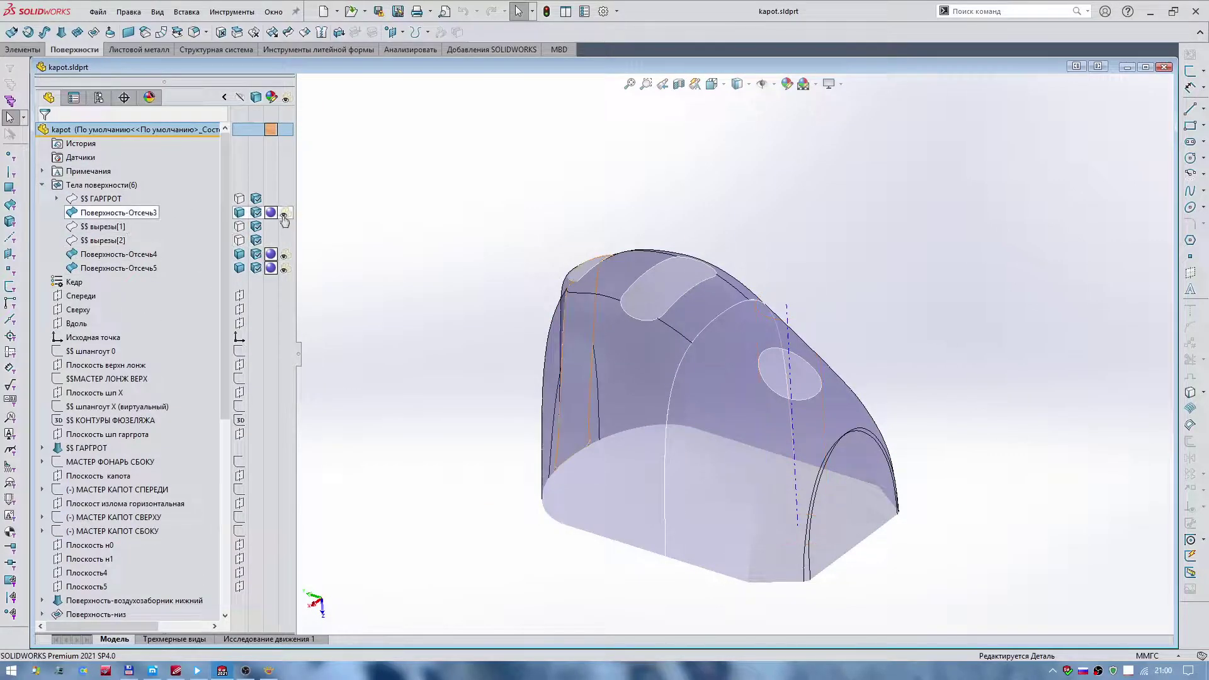
left_click(284, 258)
left_click(431, 363)
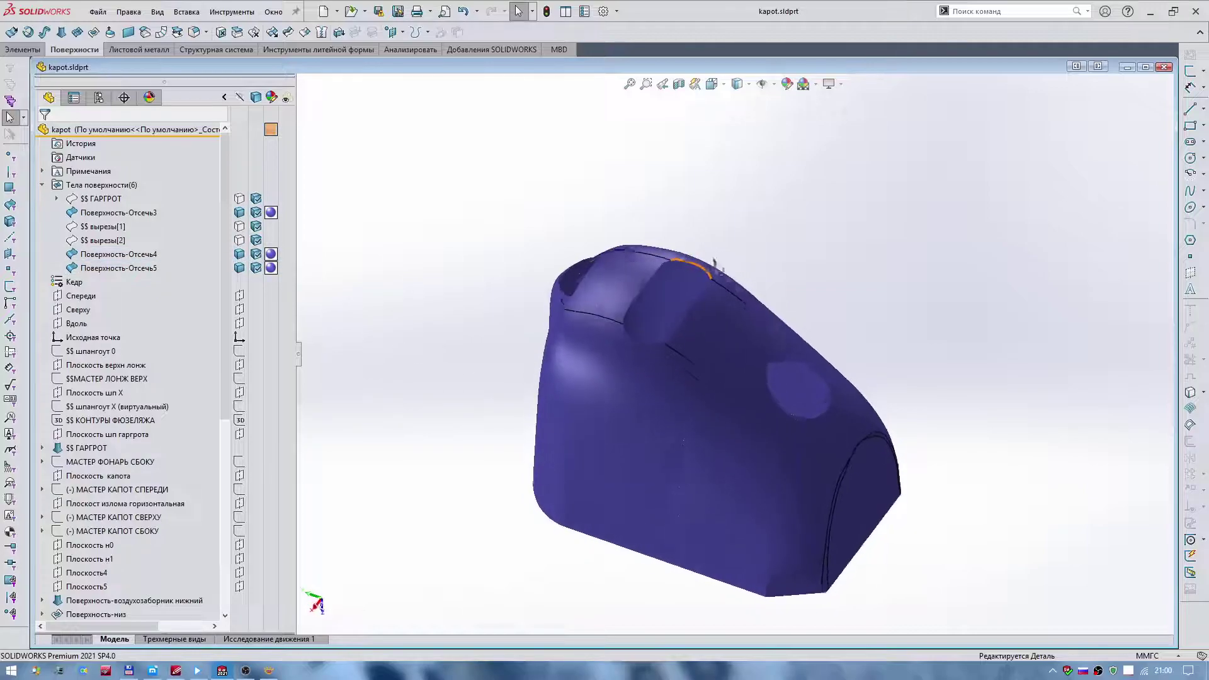
- Show the cutter bodies вырезы[2] (cylinder) and вырезы[1] (slot)
scroll(742, 318, "down", 5)
scroll(742, 319, "up", 5)
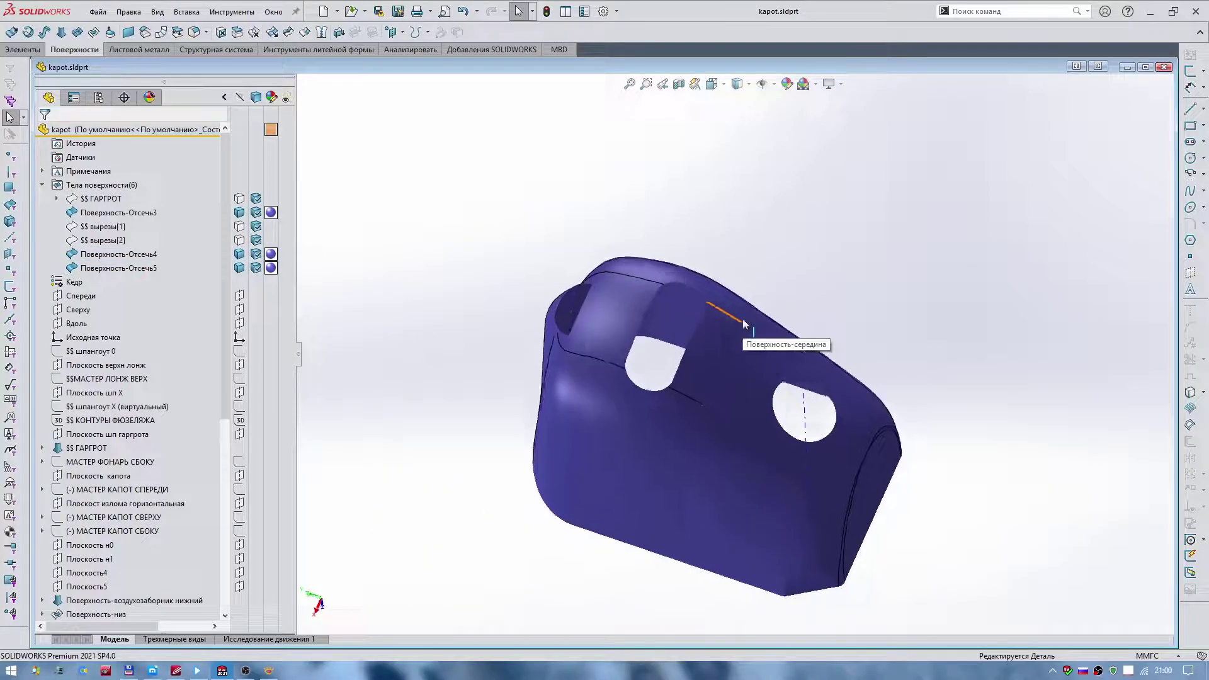
left_click(240, 240)
left_click(239, 226)
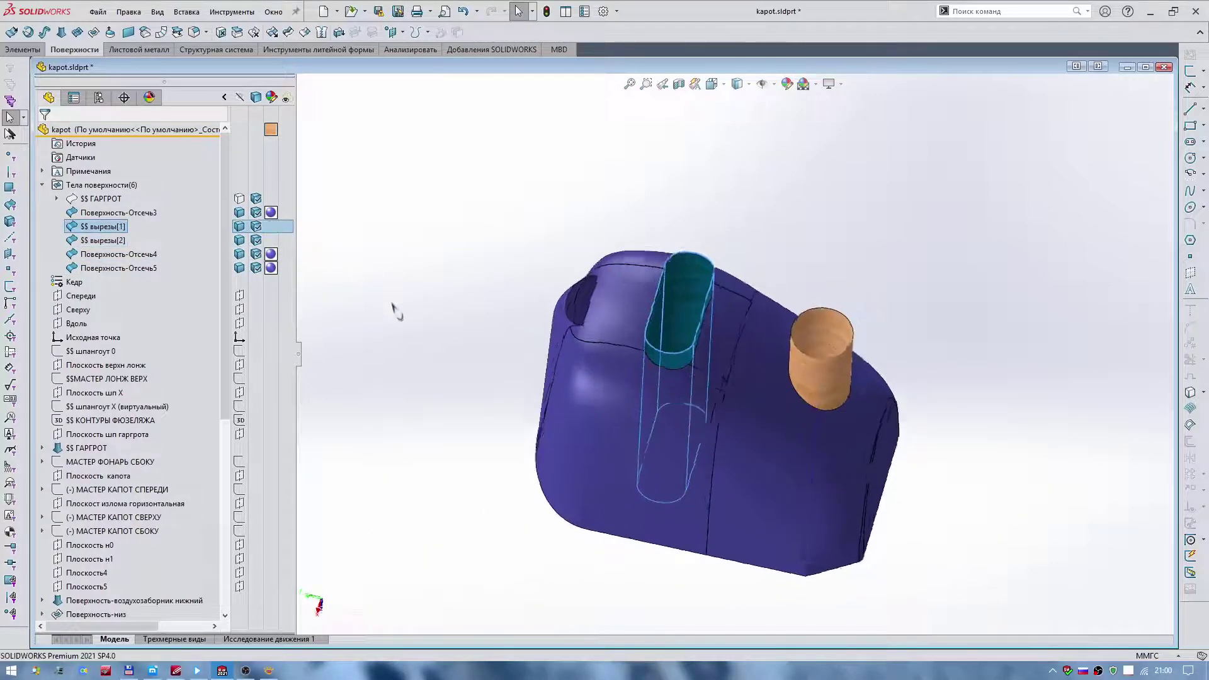
mouse_move(478, 327)
middle_mouse_down()
mouse_move(526, 327)
mouse_move(494, 200)
mouse_move(502, 224)
mouse_move(673, 301)
mouse_move(680, 376)
middle_mouse_up()
scroll(526, 327, "down", 3)
scroll(673, 301, "down", 3)
scroll(695, 338, "down", 3)
scroll(680, 333, "up", 3)
scroll(679, 371, "down", 2)
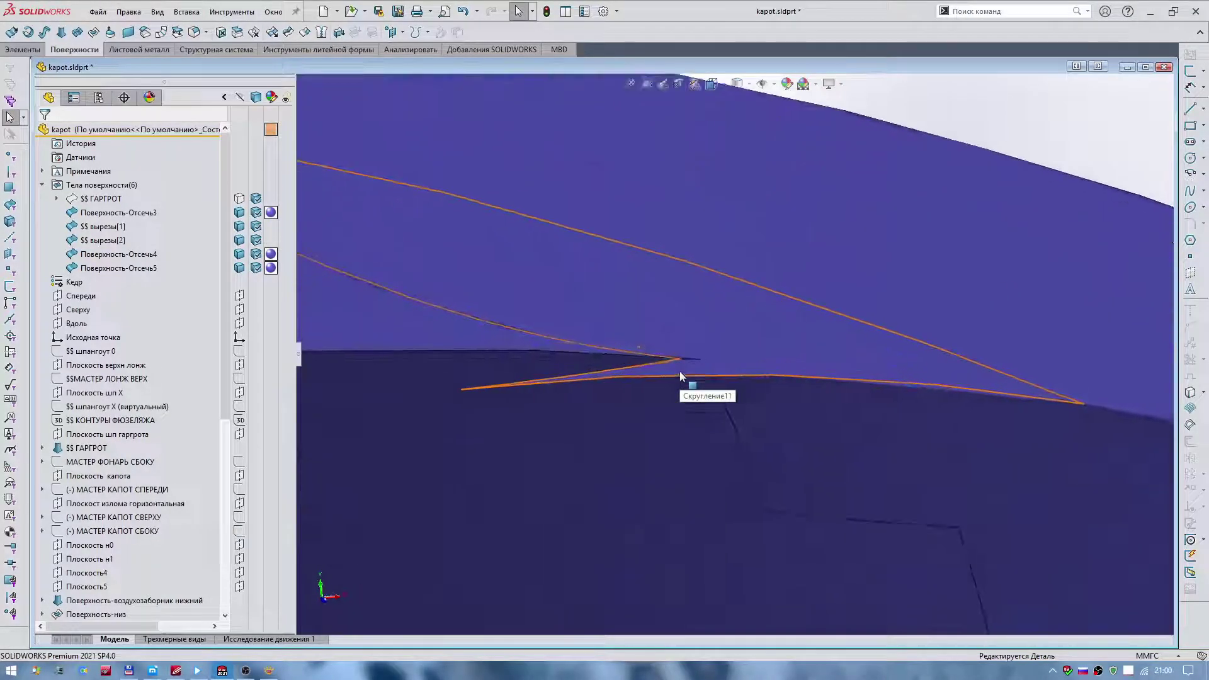
scroll(679, 371, "down", 2)
scroll(679, 372, "down", 2)
scroll(679, 370, "down", 2)
scroll(686, 361, "up", 5)
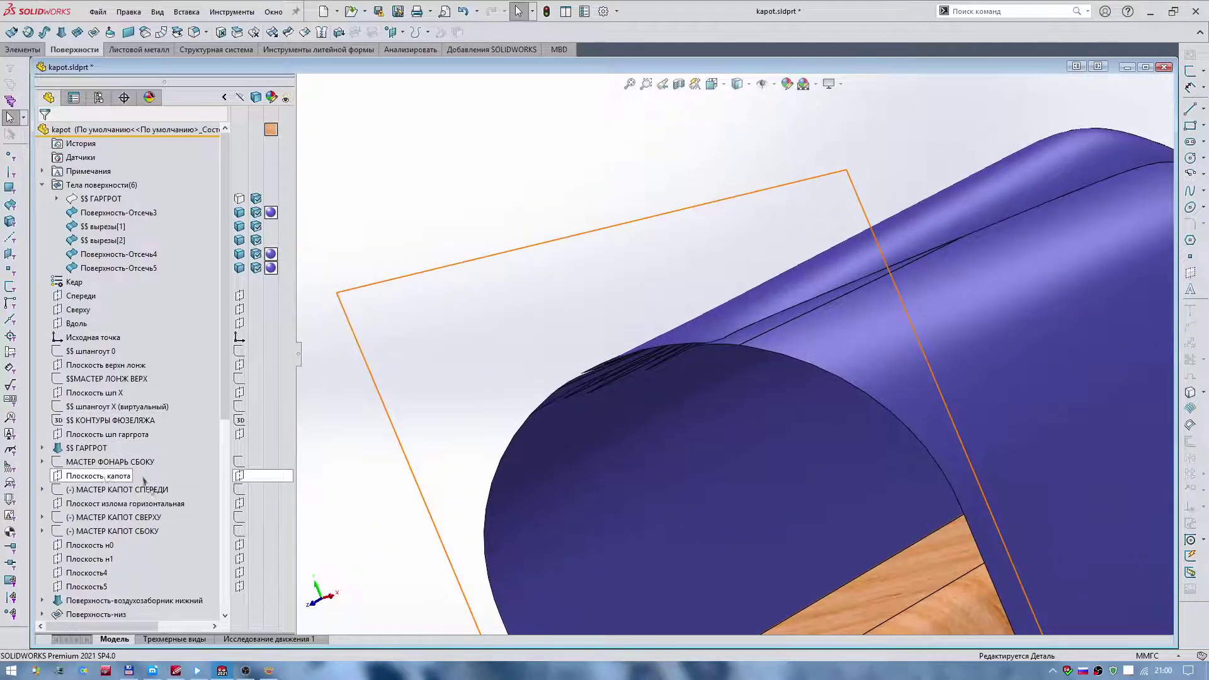
left_click(240, 476)
middle_click_drag(458, 168, 477, 228)
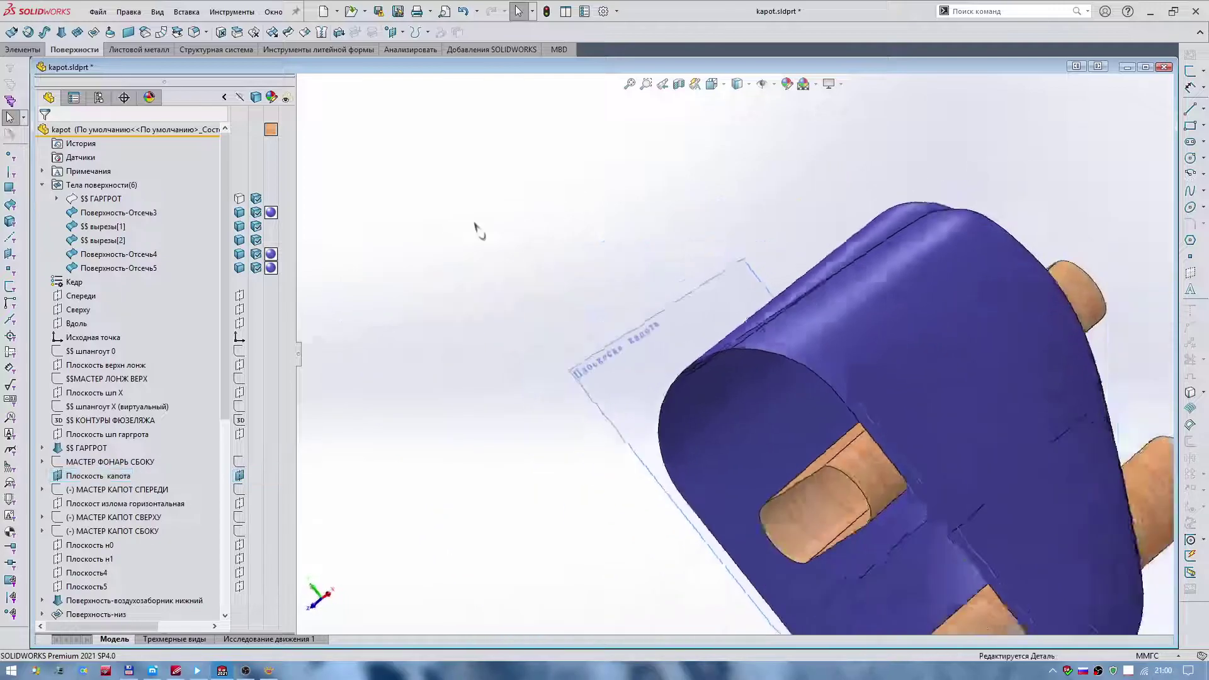
key("ctrl+8")
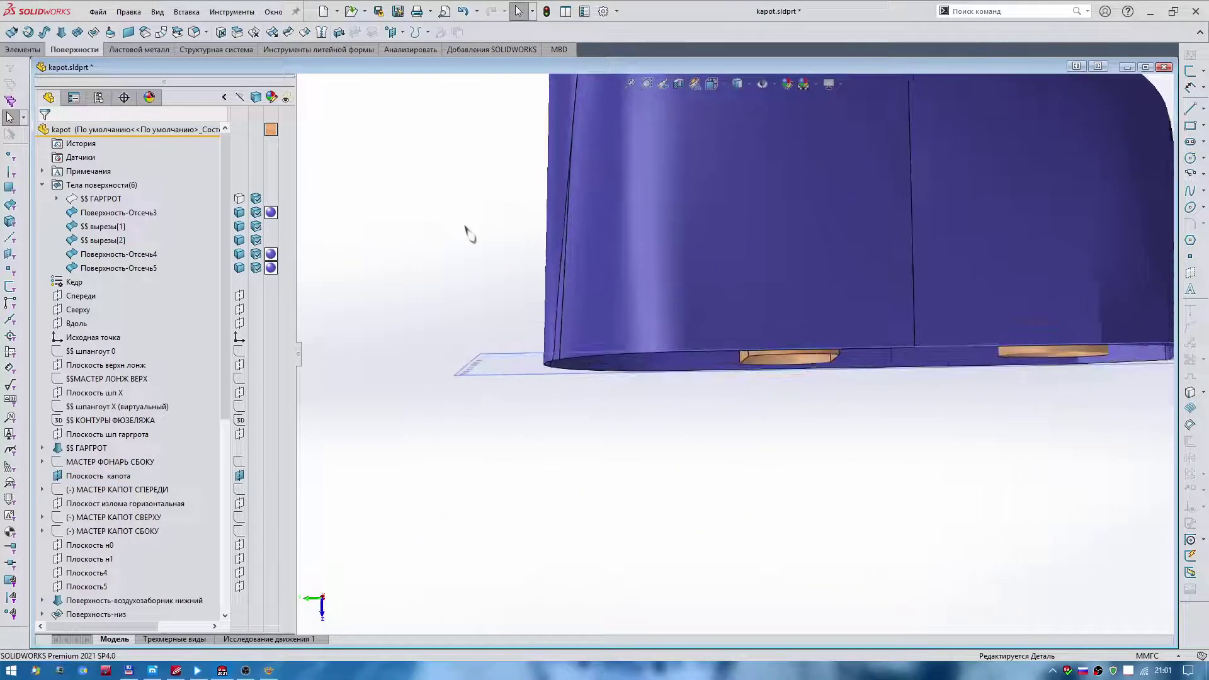
middle_click_drag(466, 230, 233, 473)
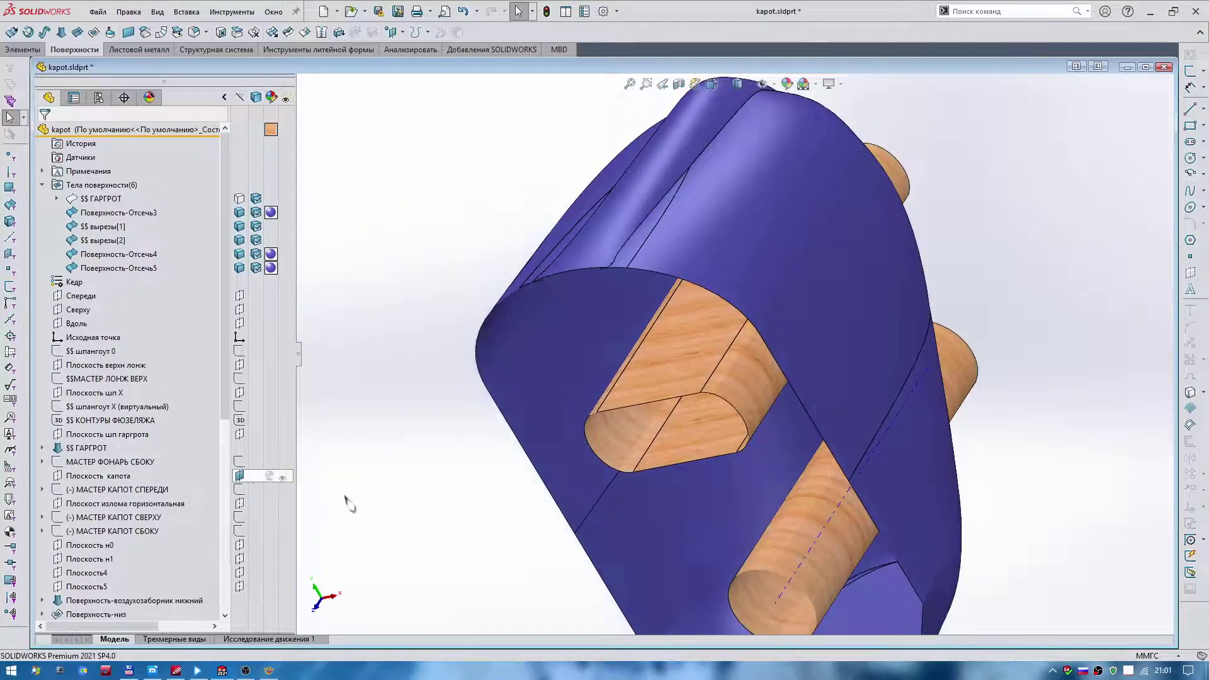
scroll(574, 310, "down", 5)
scroll(606, 337, "down", 4)
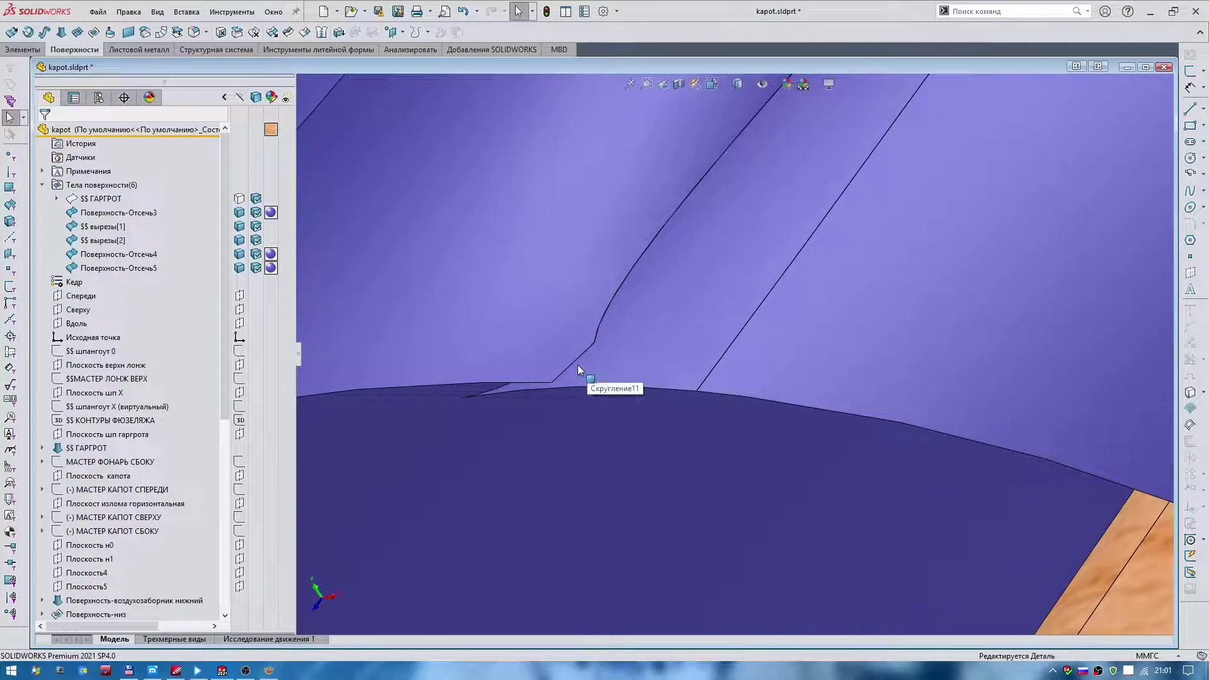
left_click(565, 373)
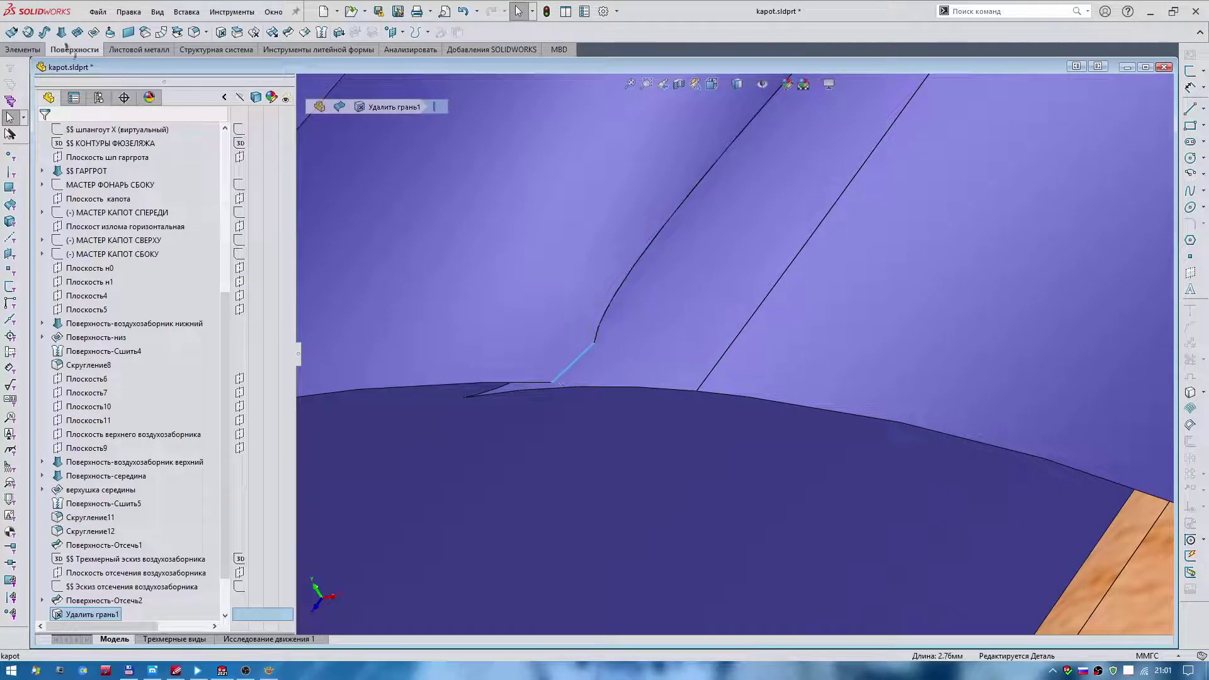
- Start a 3D sketch and zoom in on the notch area at the hood edge
left_click(12, 33)
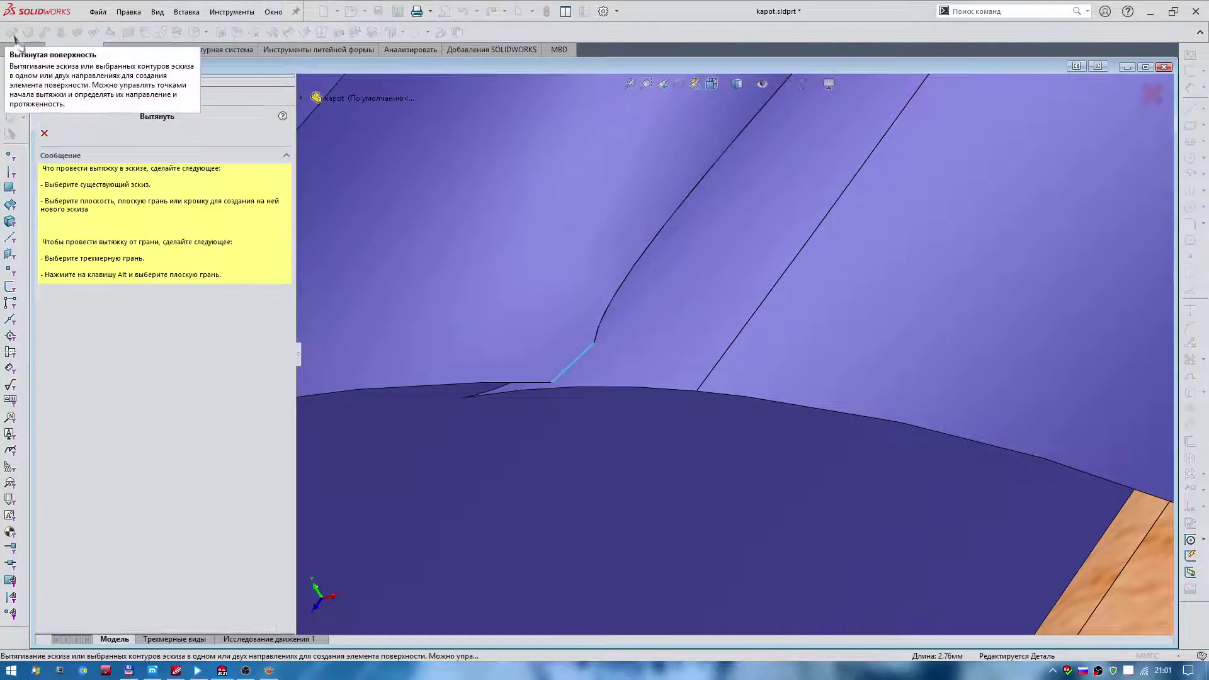
scroll(676, 224, "up", 3)
scroll(676, 224, "up", 2)
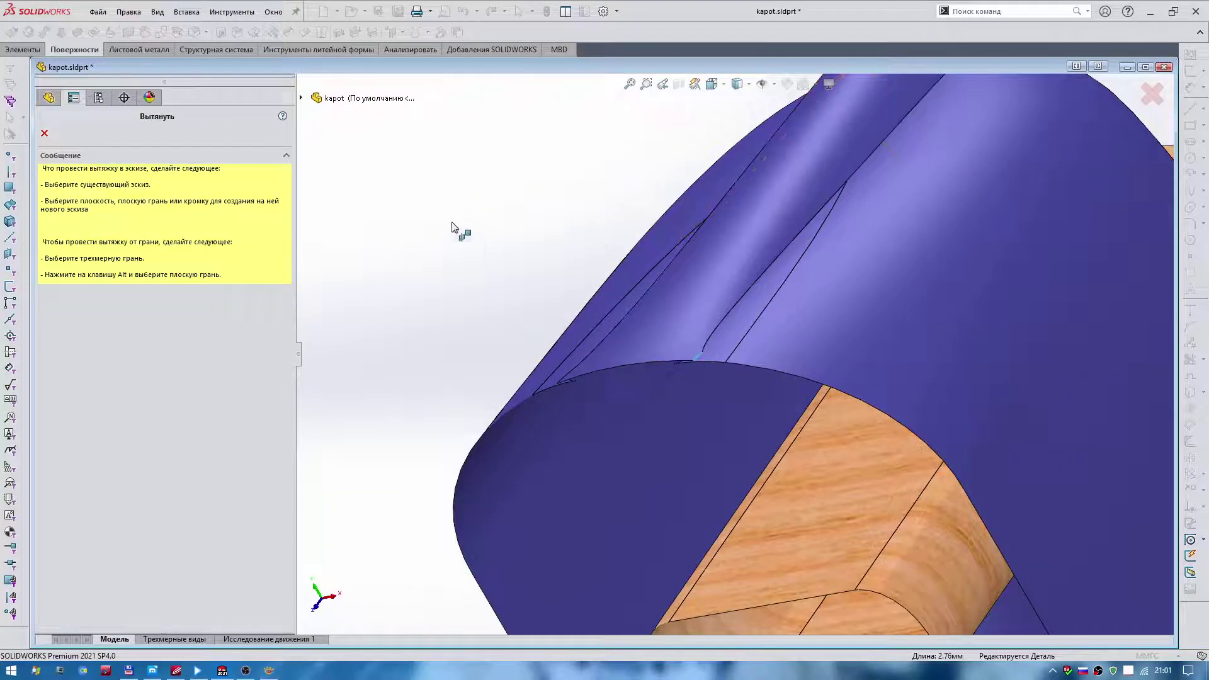
left_click(44, 133)
right_click_drag(445, 202, 512, 248)
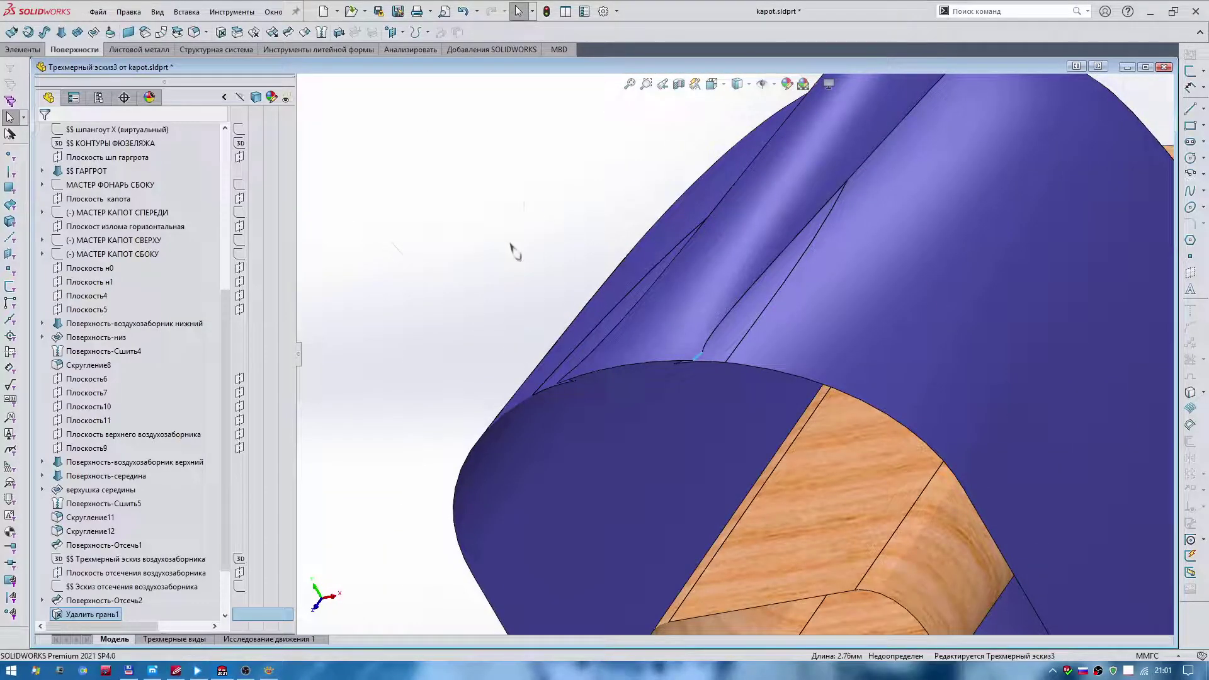
scroll(711, 362, "down", 3)
scroll(746, 339, "up", 2)
scroll(634, 403, "down", 2)
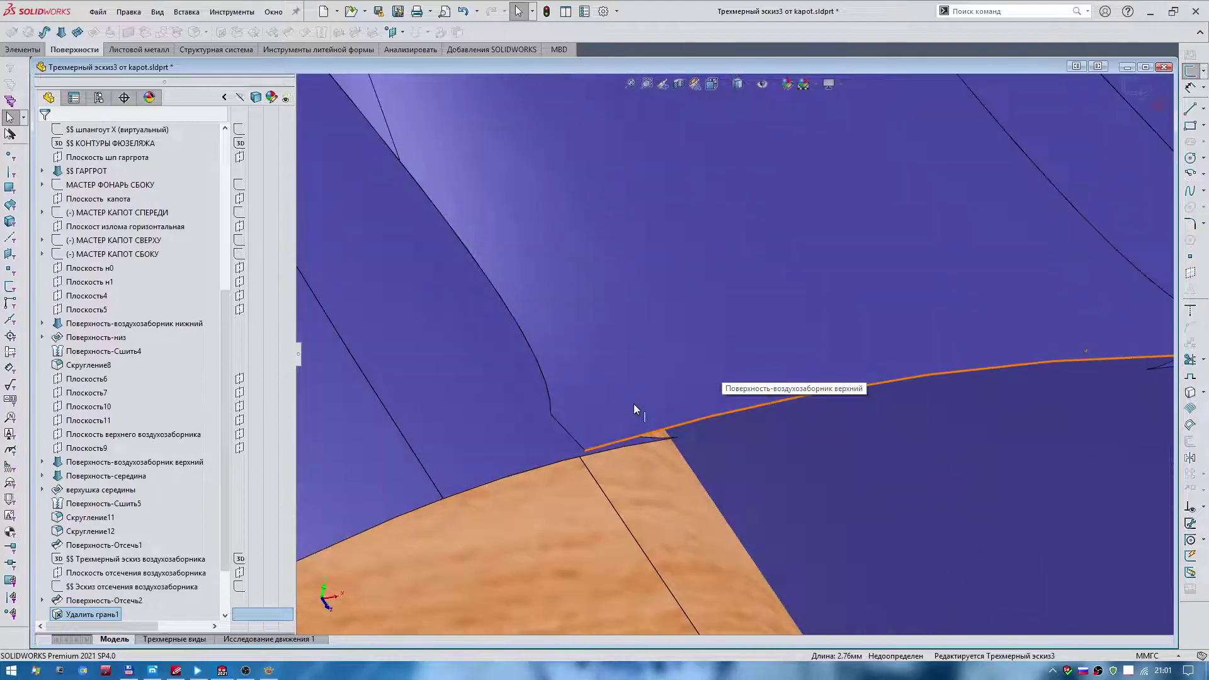
scroll(542, 449, "down", 2)
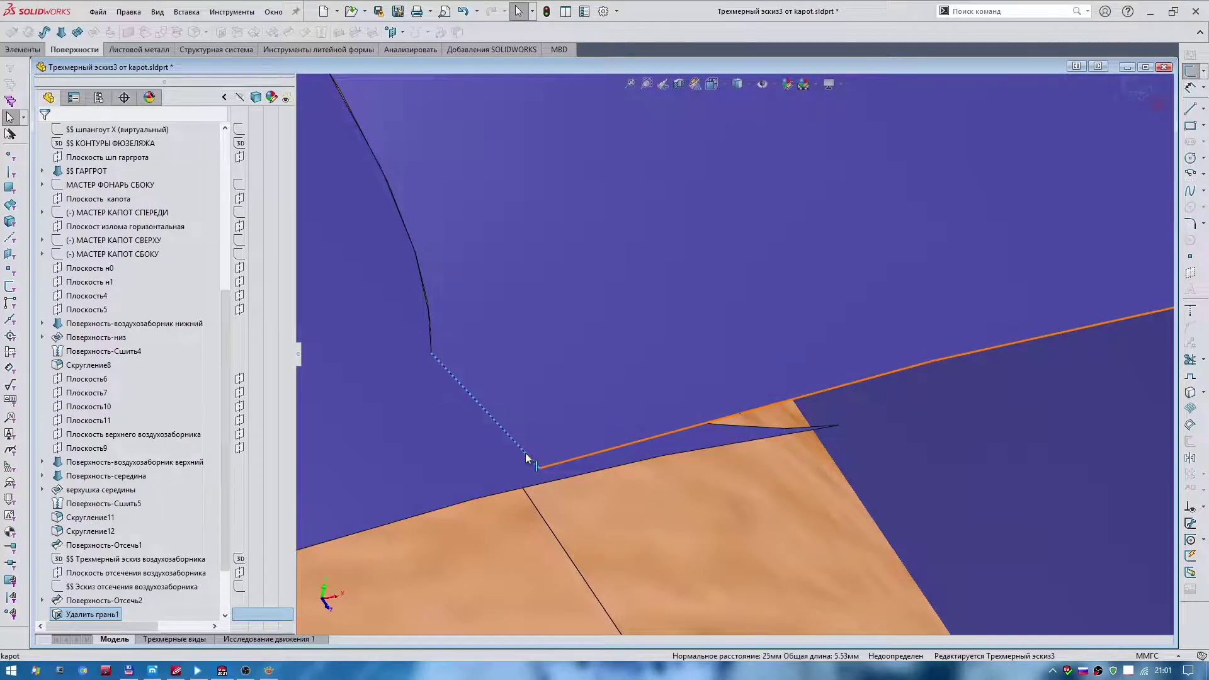
- Draw a short 3D line across the notch gap, then orbit to the other notch
middle_click_drag(525, 452, 579, 410)
scroll(661, 346, "up", 5)
right_click_drag(877, 269, 1082, 284)
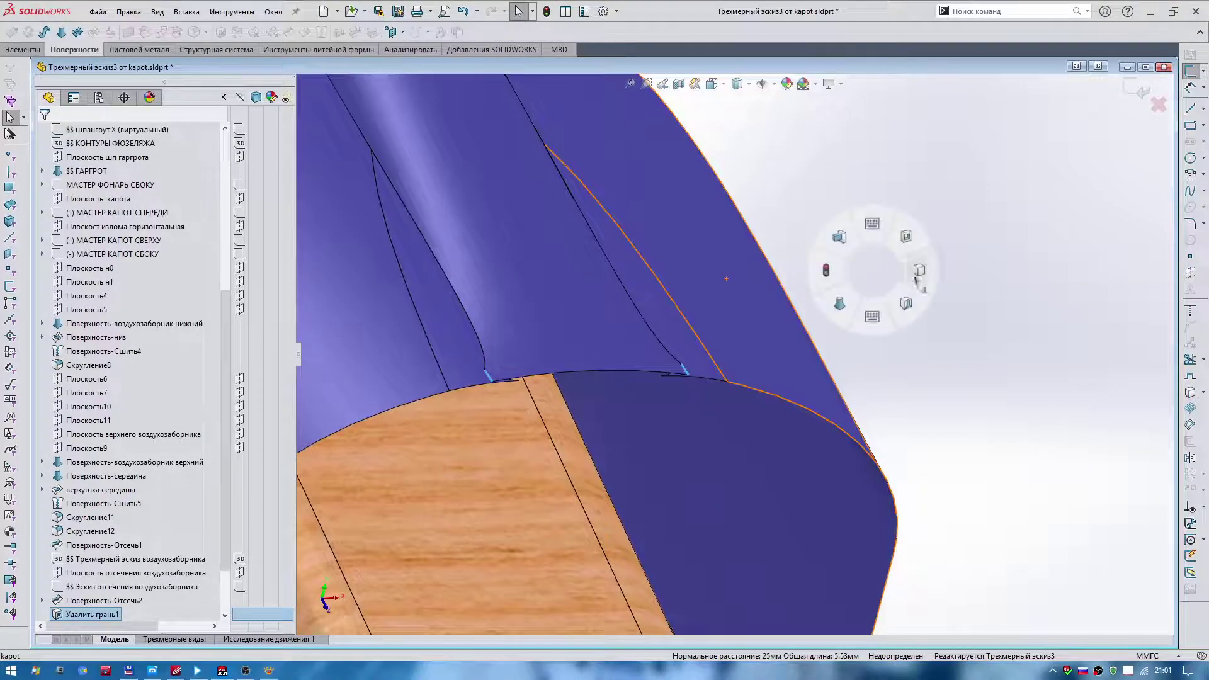
mouse_move(1082, 284)
middle_mouse_down()
mouse_move(886, 304)
mouse_move(711, 290)
middle_mouse_up()
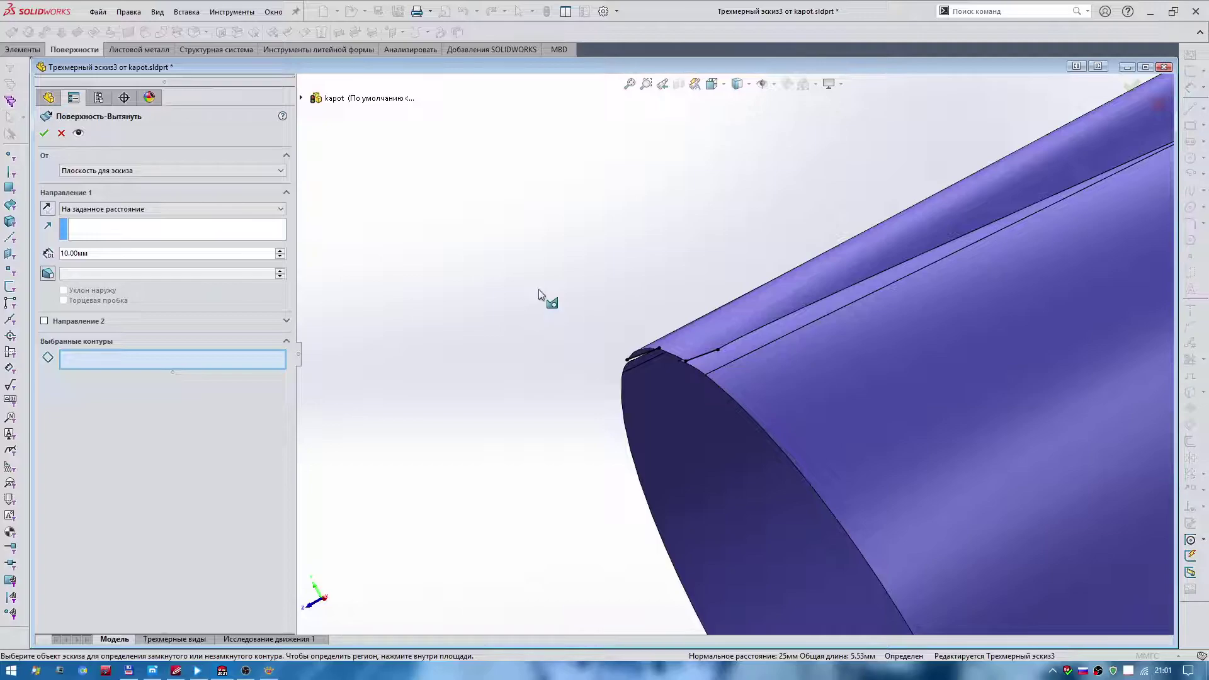
- Extrude the notch line along the Top plane up to Поверхность-Отсечь4, closing the gaps
left_click(182, 211)
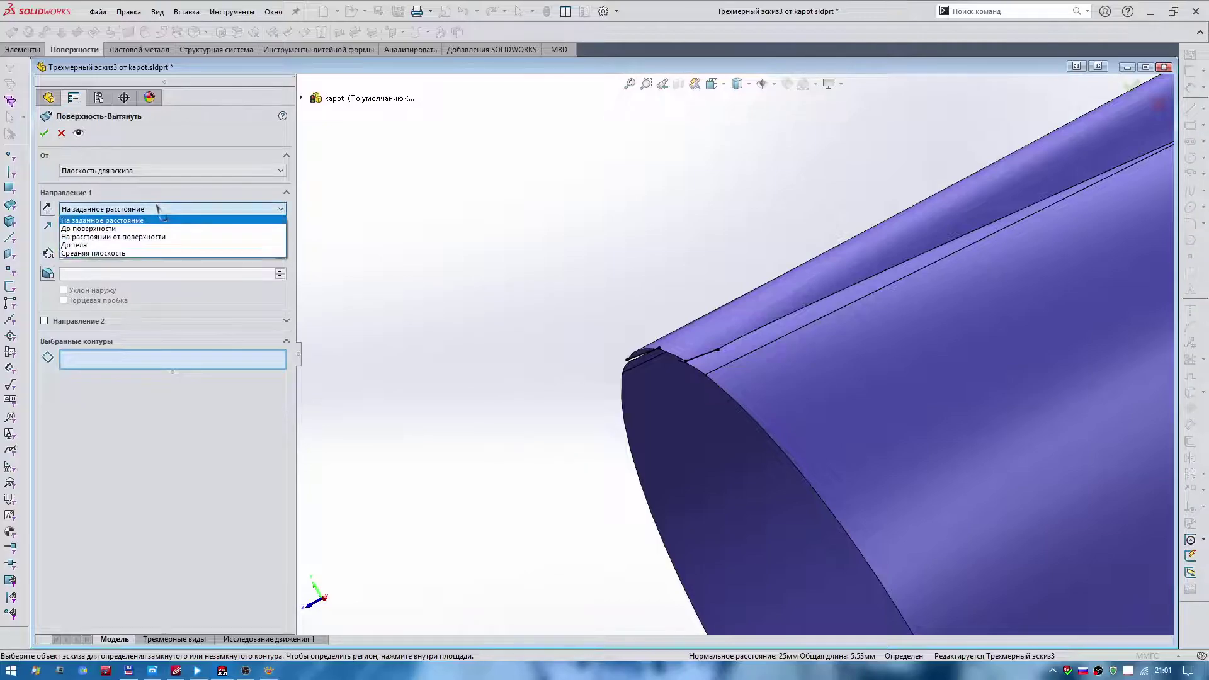
left_click(149, 237)
left_click(747, 347)
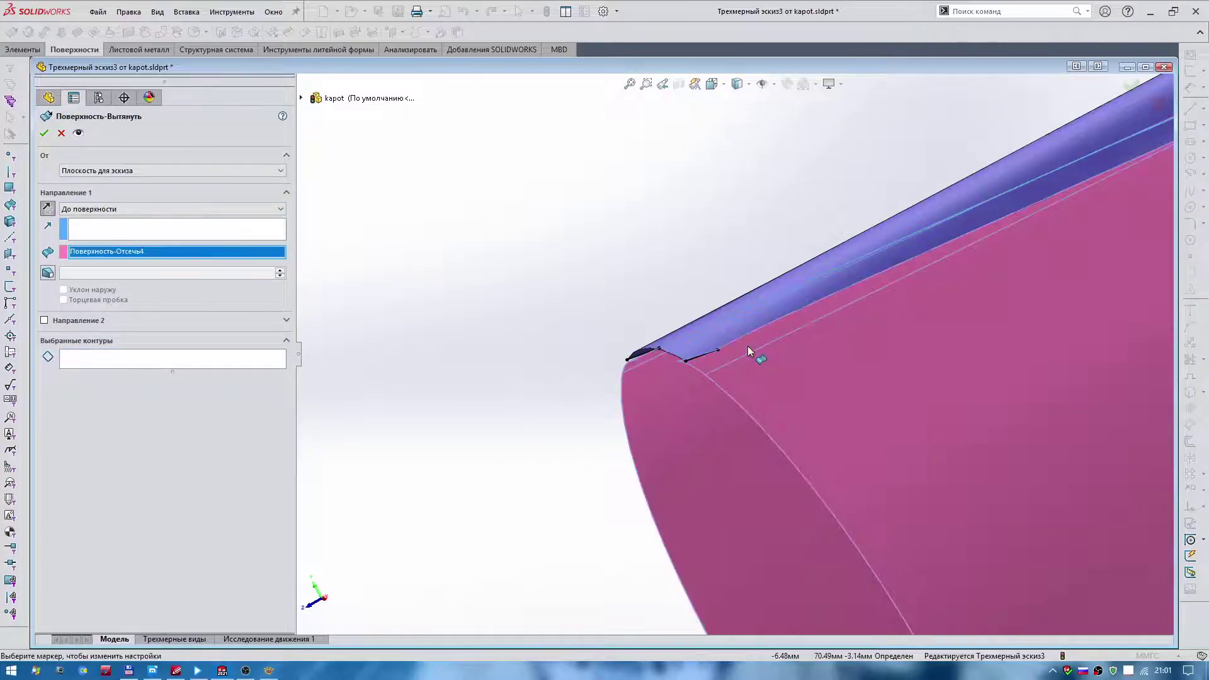
left_click(88, 232)
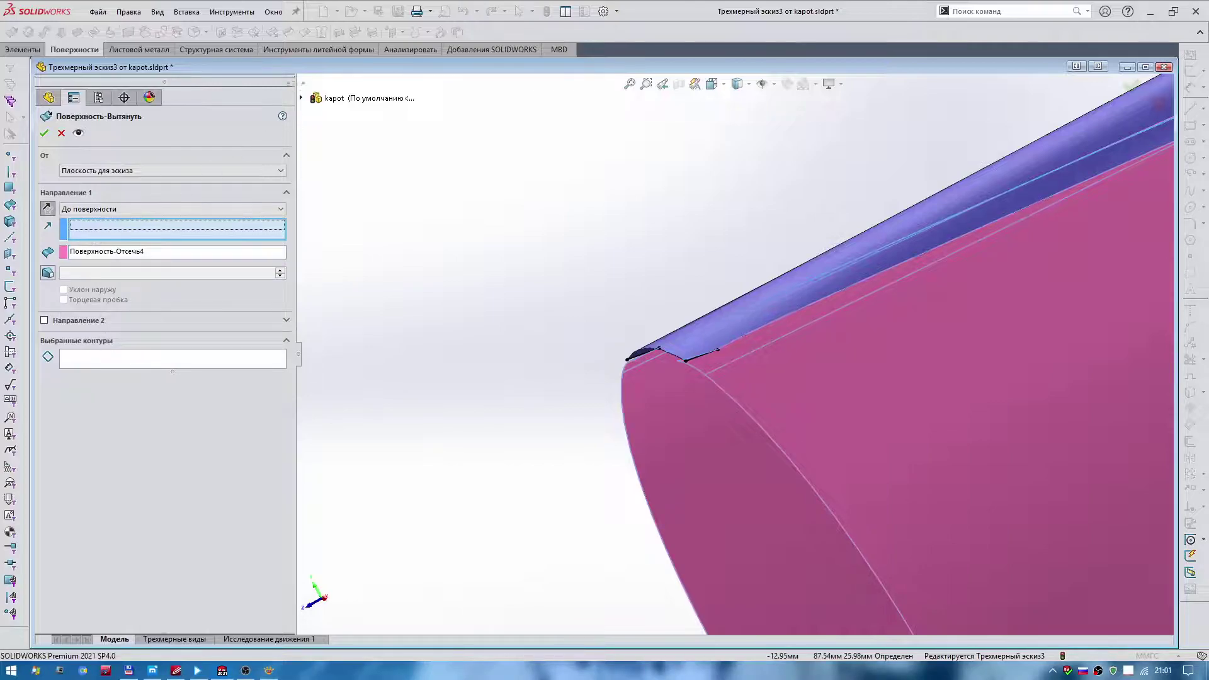
left_click(301, 98)
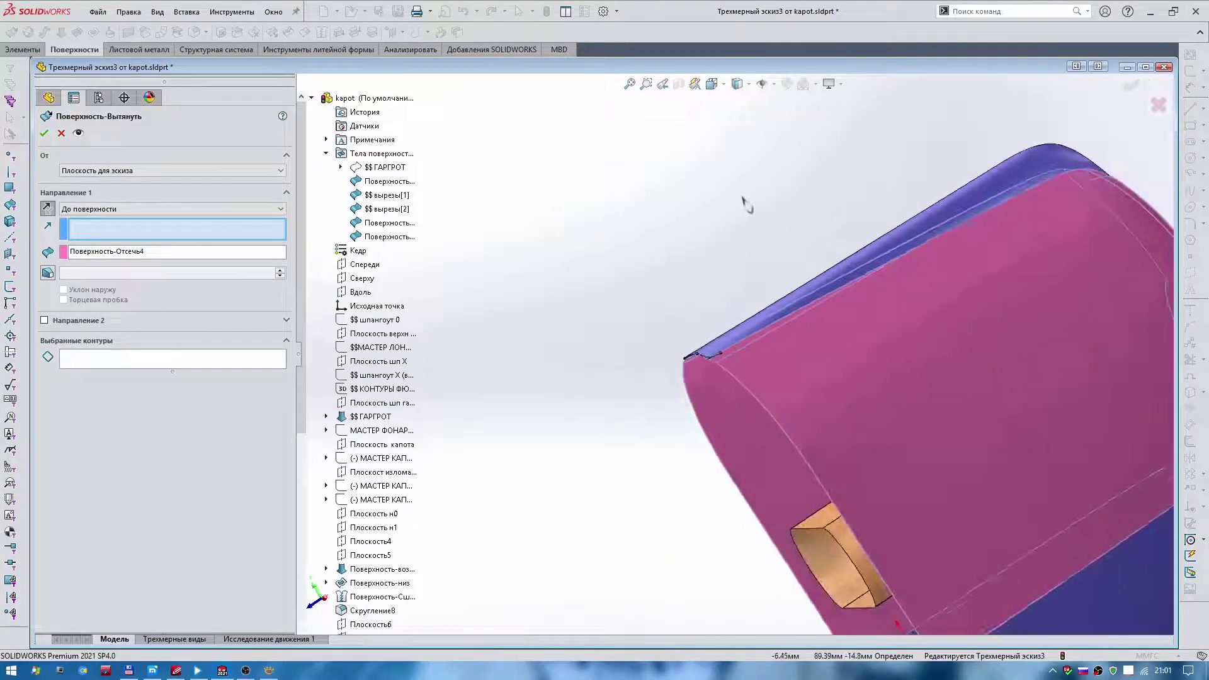
middle_click_drag(752, 199, 711, 199)
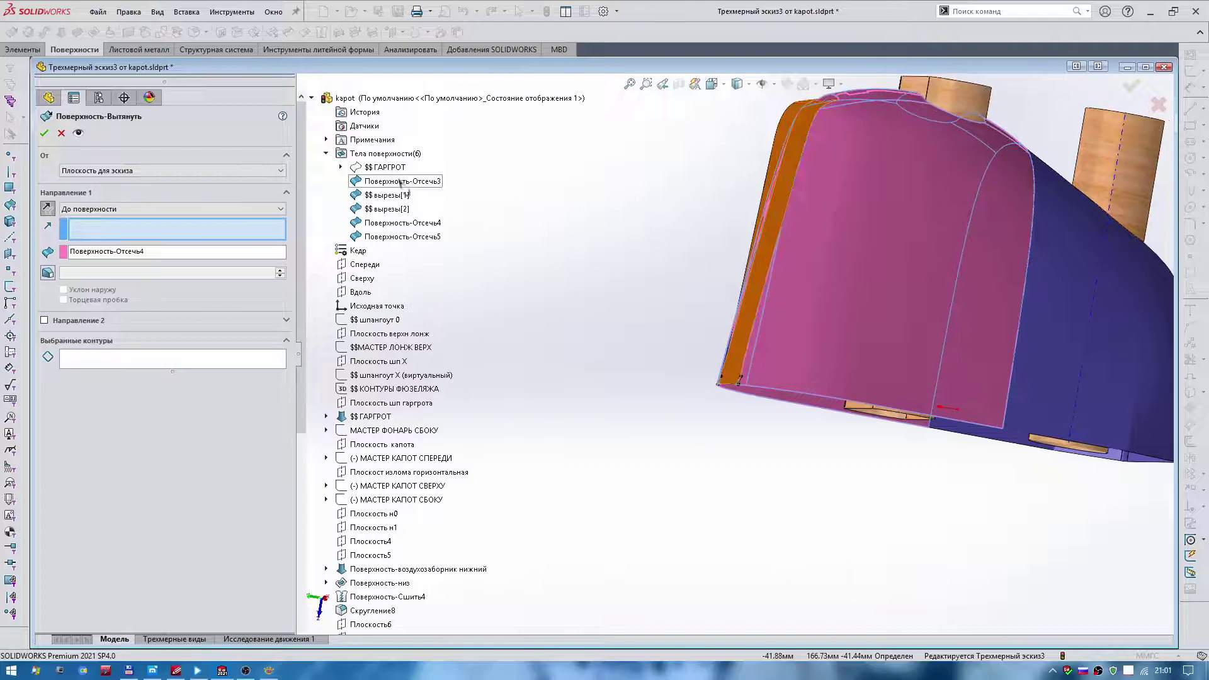
left_click(368, 280)
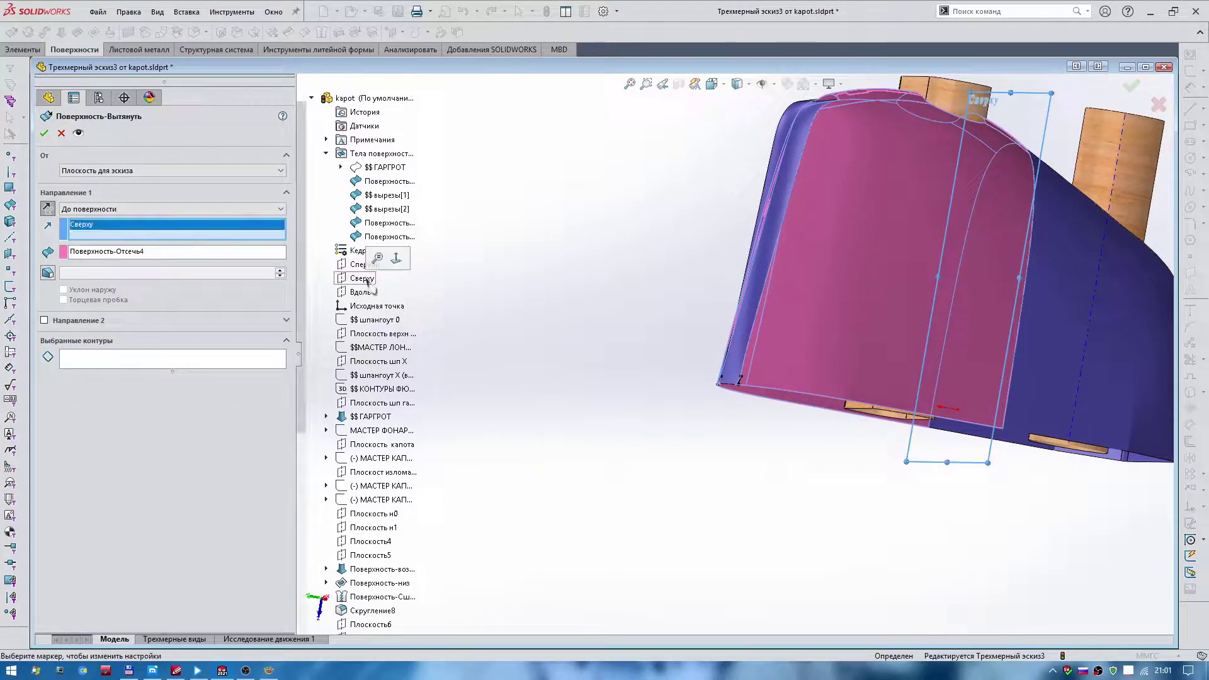
key("ctrl+8")
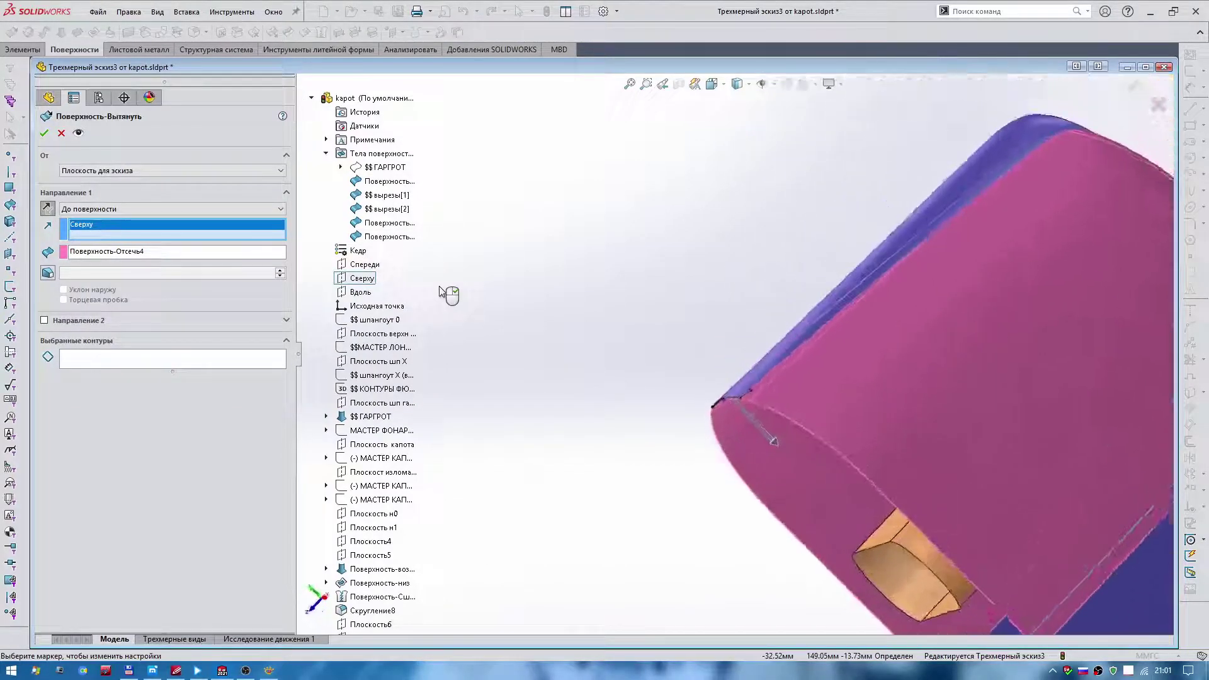
mouse_move(444, 294)
middle_mouse_down()
mouse_move(610, 238)
mouse_move(785, 223)
middle_mouse_up()
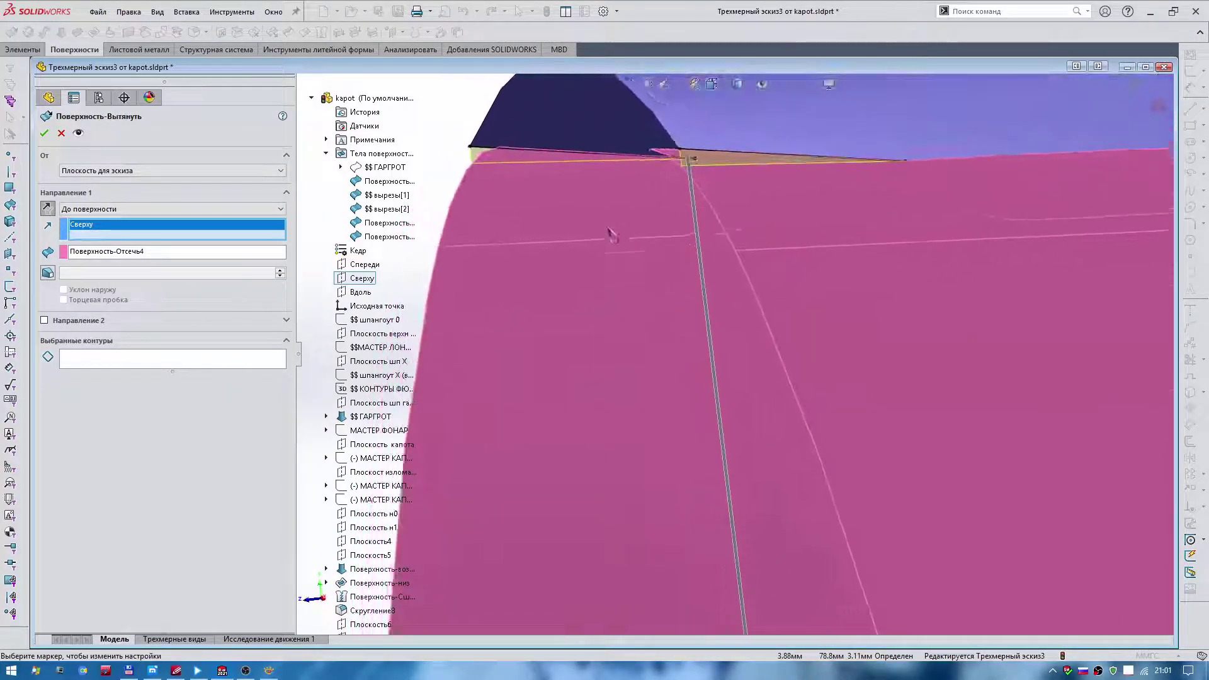
left_click(43, 133)
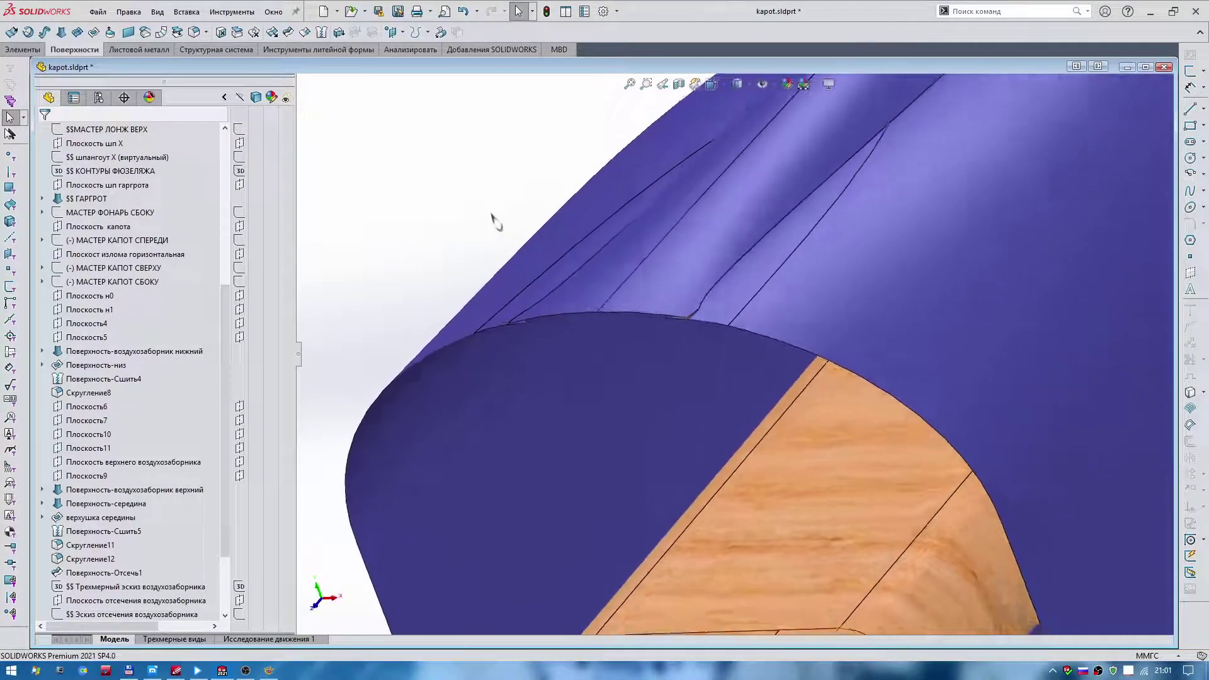
- Knit Поверхность-Вытянуть1[1], Поверхность-Вытянуть1[2] and the upper air-intake face together
scroll(189, 277, "up", 7)
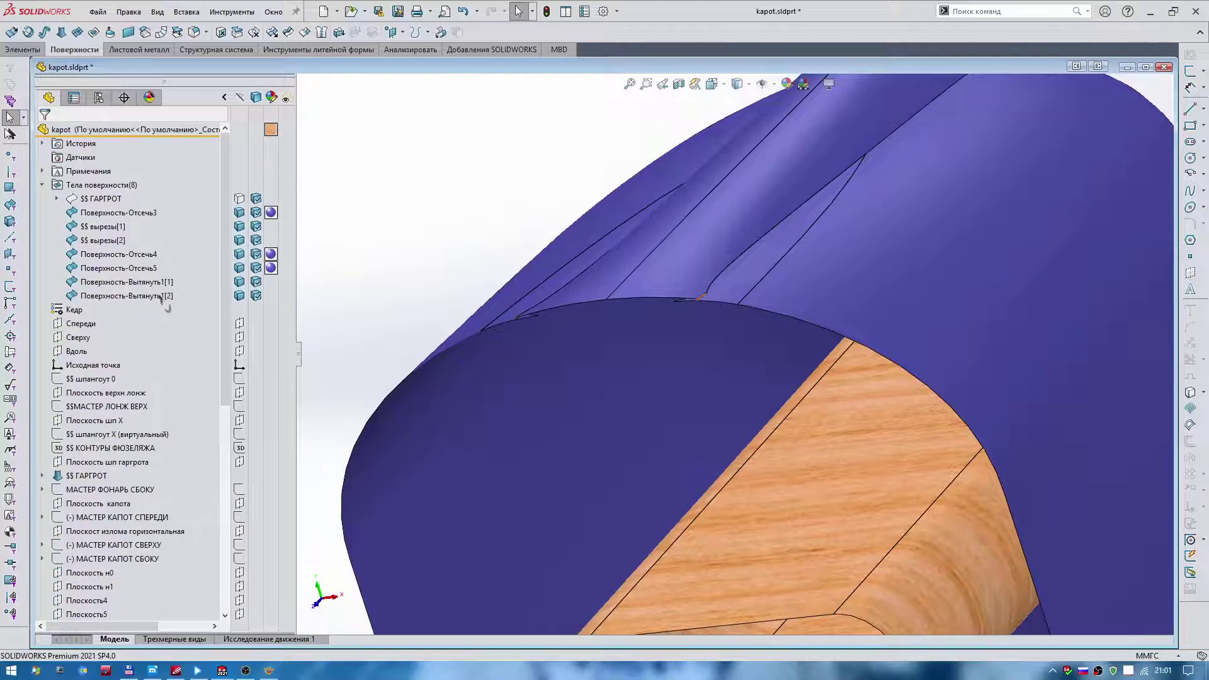
left_click(162, 300)
left_click(132, 284, "ctrl")
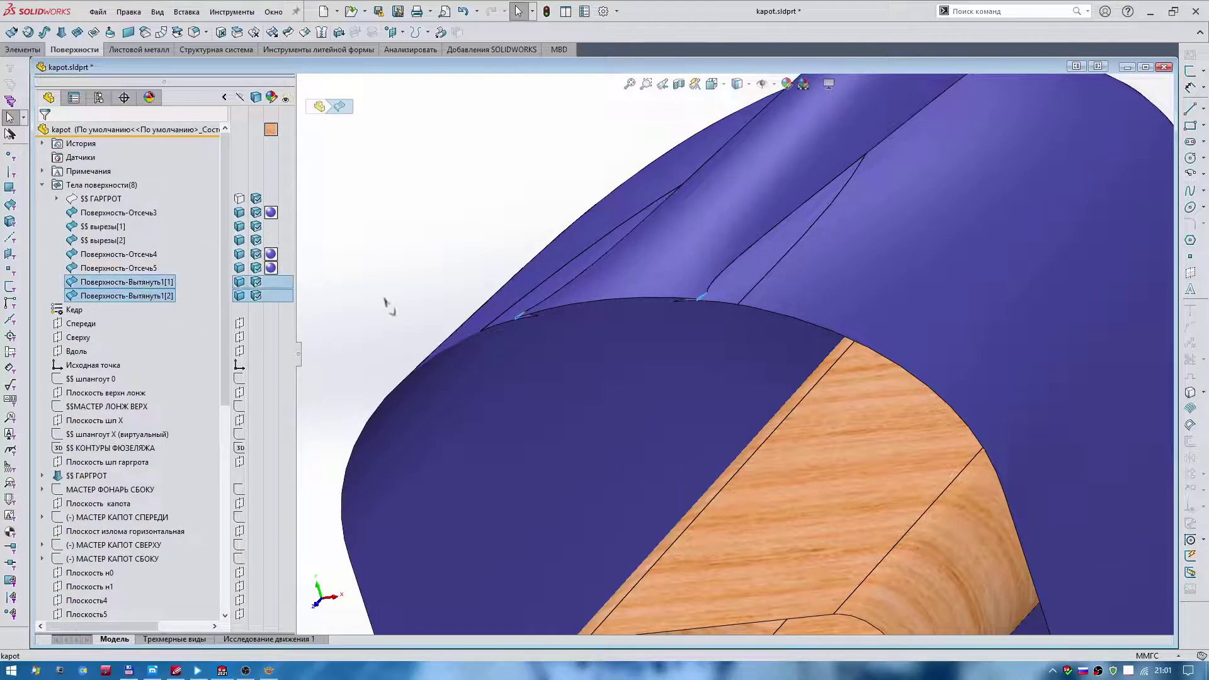
left_click(656, 265, "ctrl")
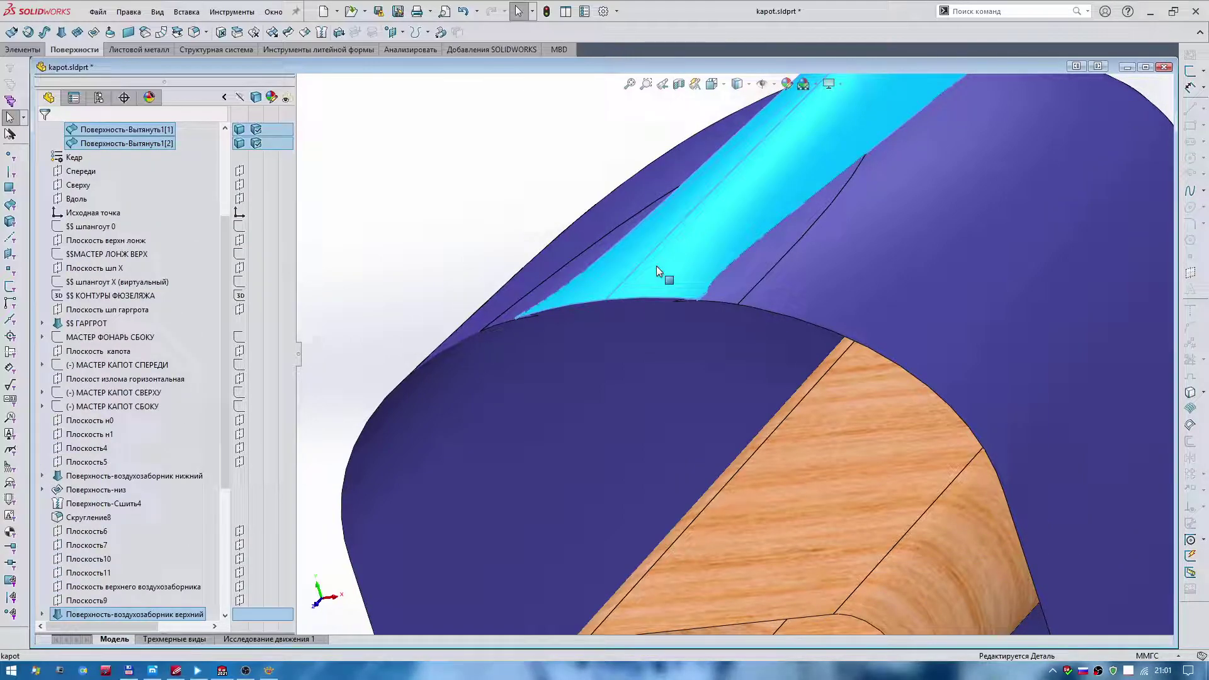
left_click(321, 32)
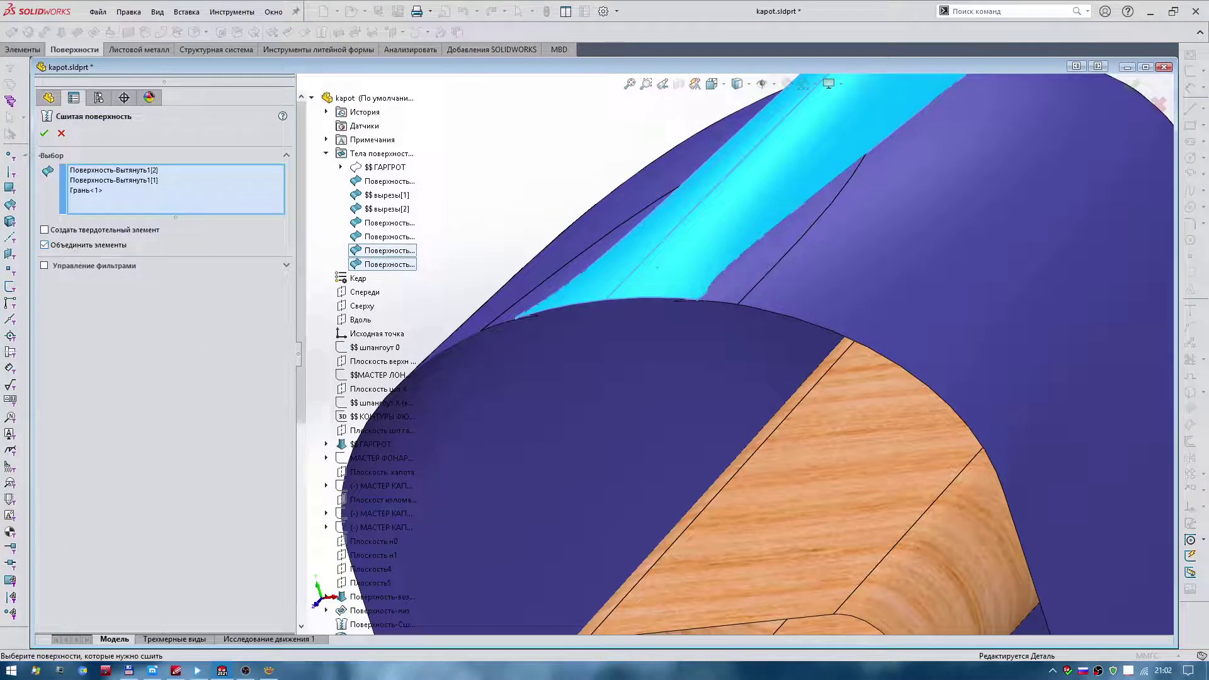
left_click(42, 133)
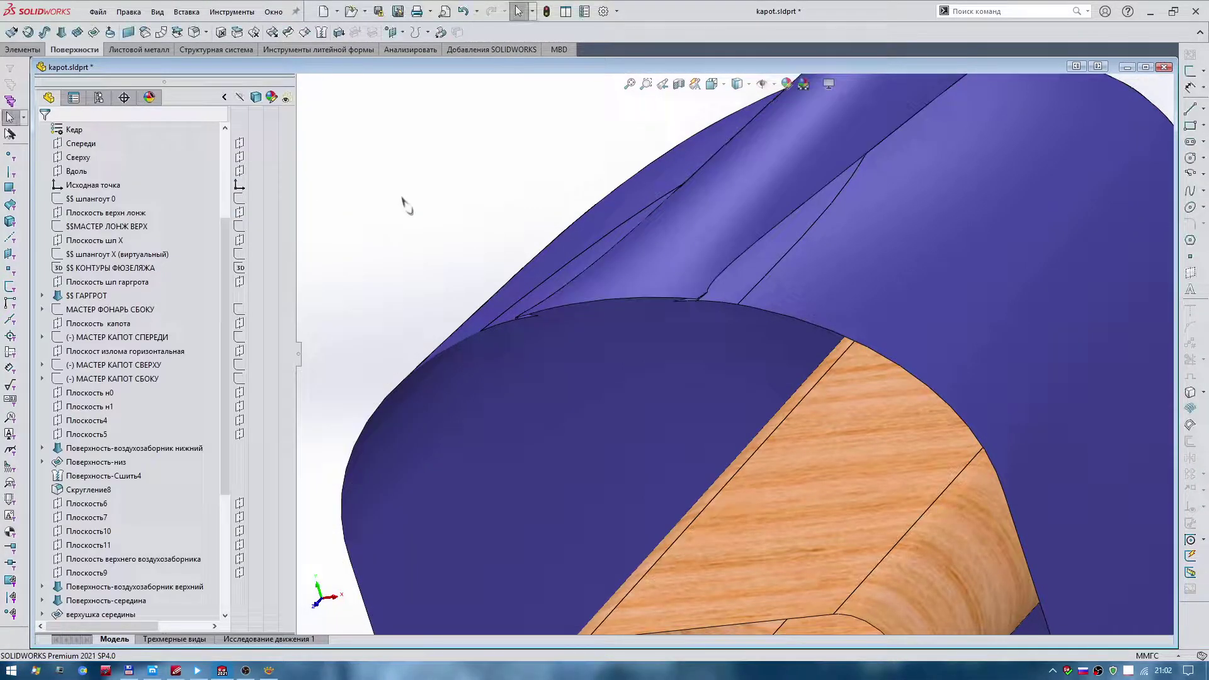
- Set up a mutual Trim Surface using Поверхность-Сшить6 and Поверхность-Отсечь4
left_click(288, 33)
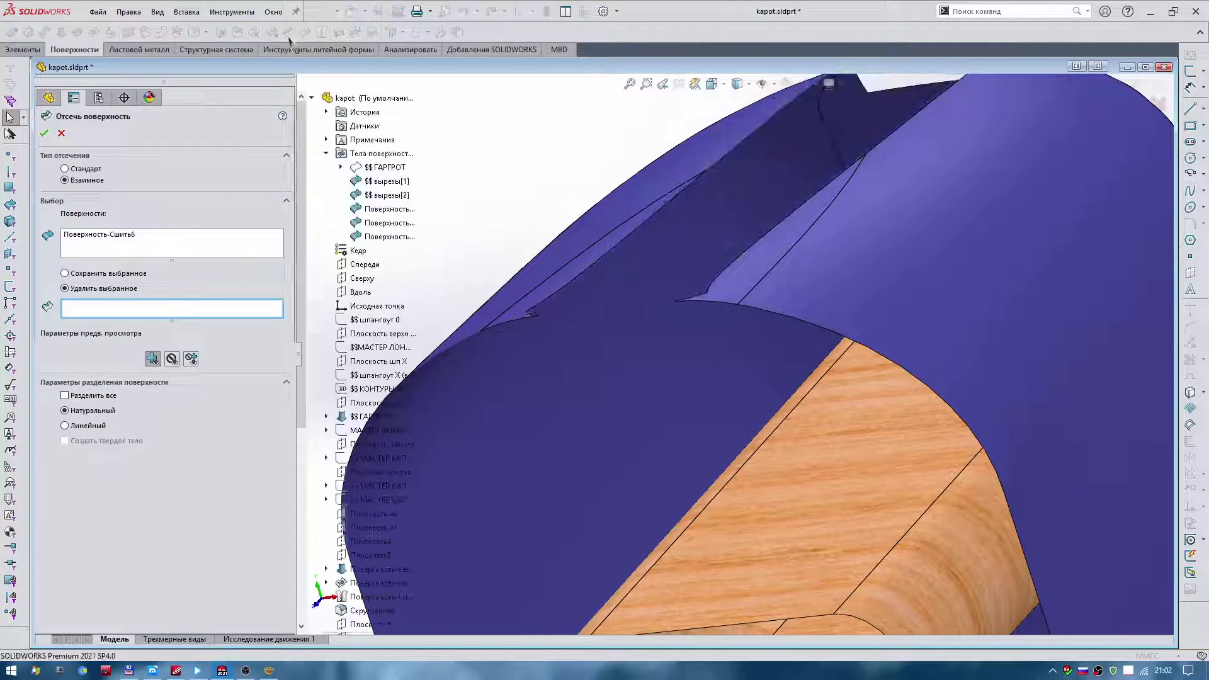
right_click(129, 238)
left_click(160, 258)
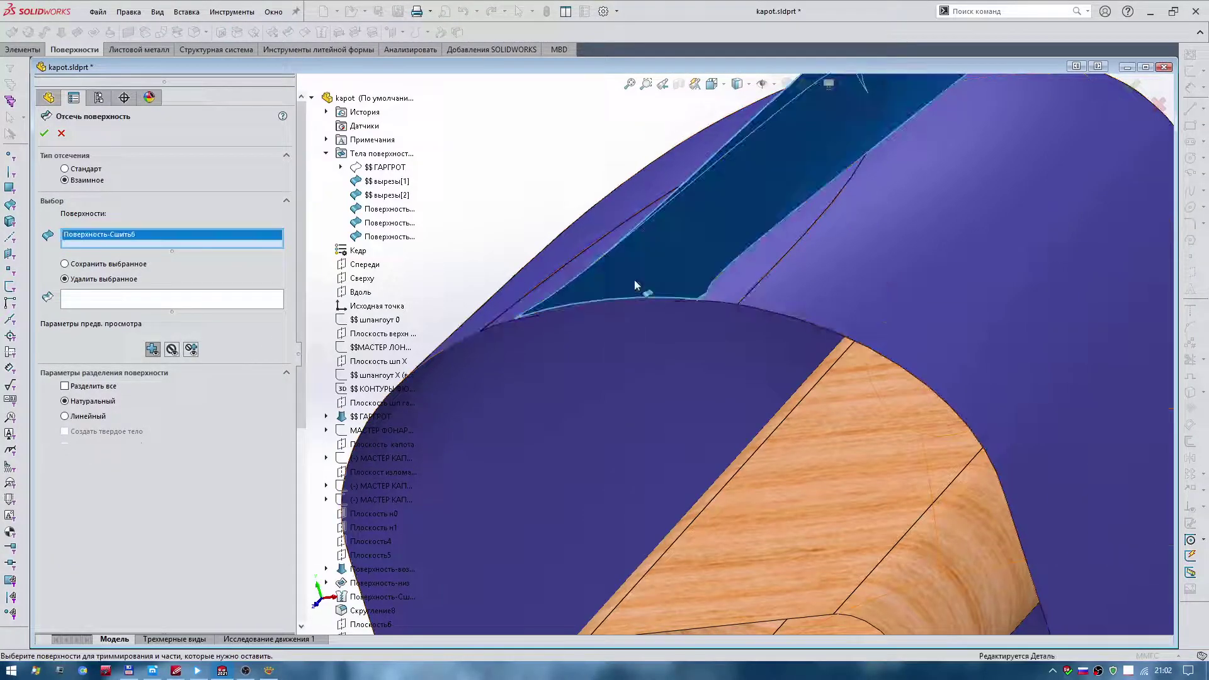
left_click(740, 290)
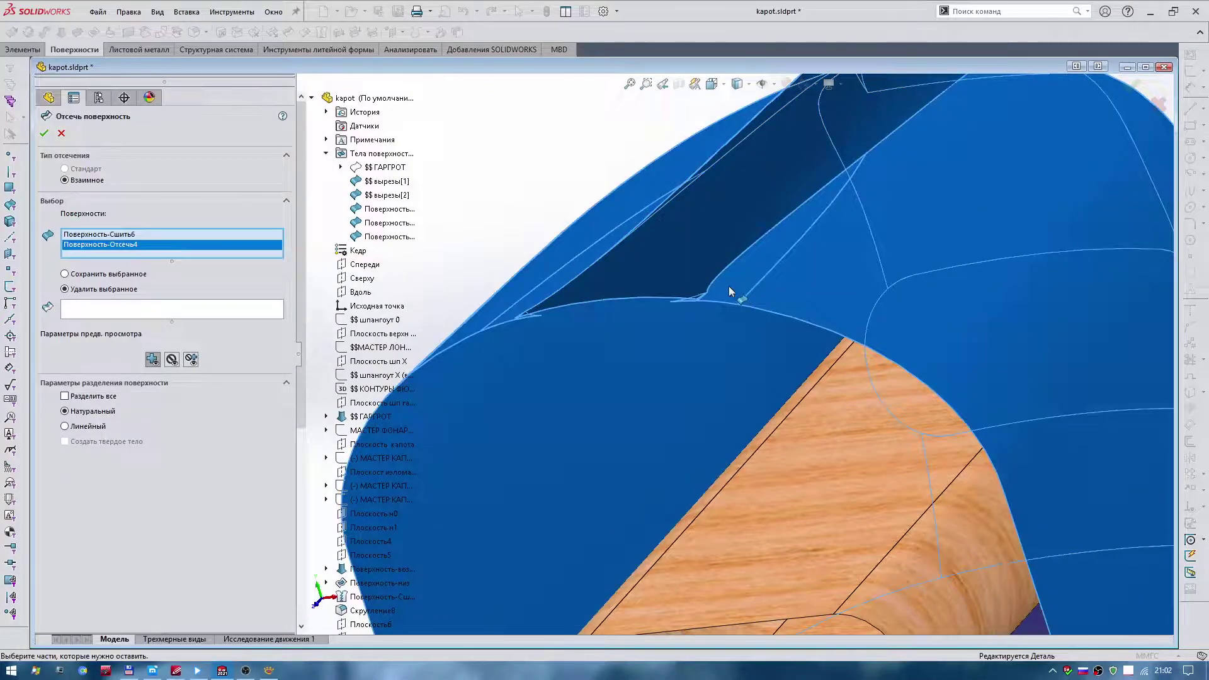
scroll(728, 291, "up", 3)
- Mark the two overlapping slivers as pieces to remove
left_click(157, 308)
scroll(774, 312, "down", 3)
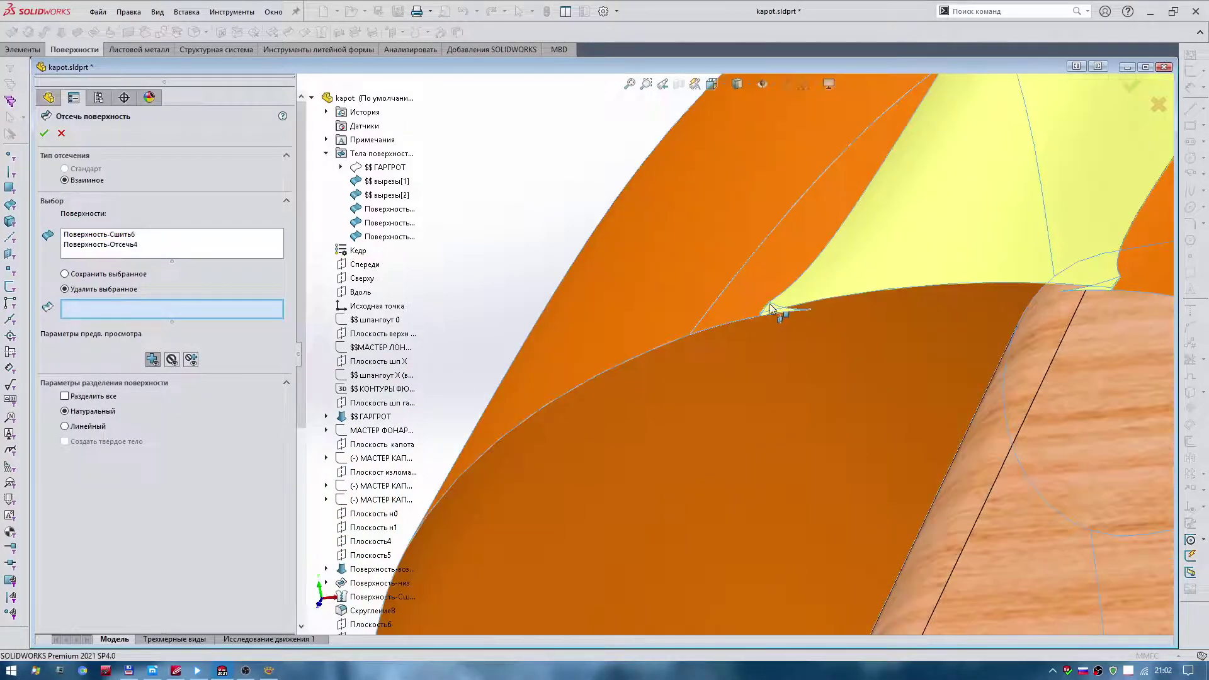
left_click(671, 316)
scroll(673, 320, "up", 3)
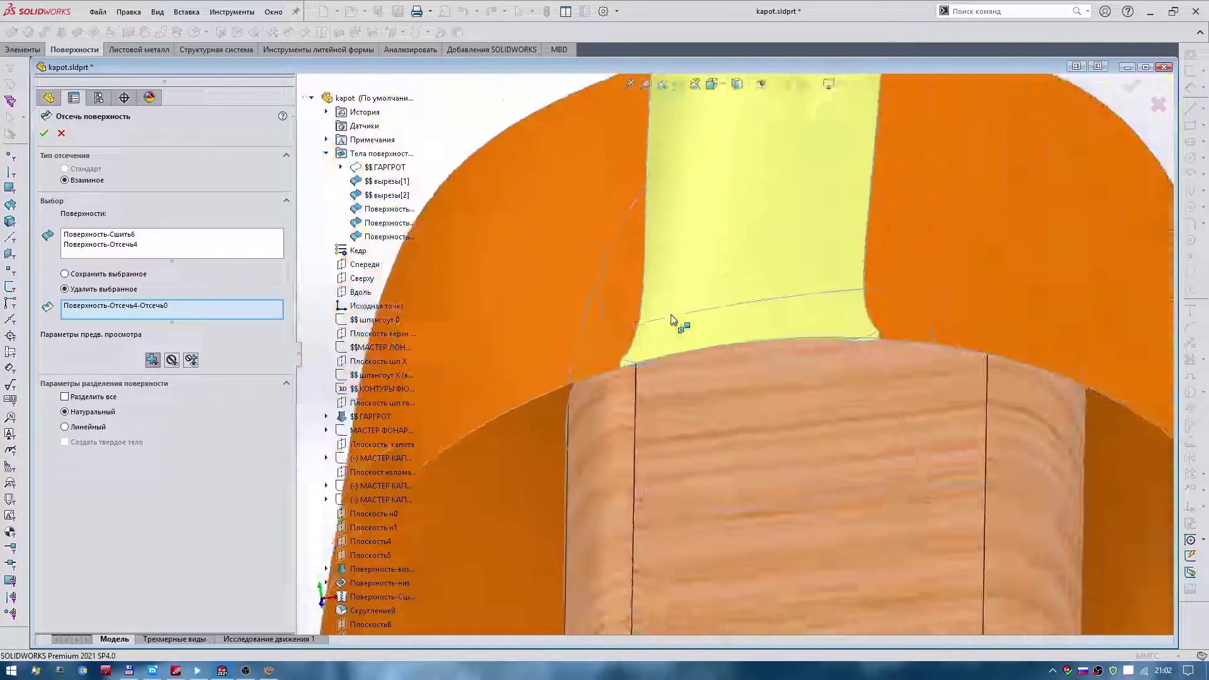
scroll(680, 333, "up", 2)
scroll(712, 333, "down", 3)
scroll(724, 321, "down", 3)
scroll(708, 334, "down", 2)
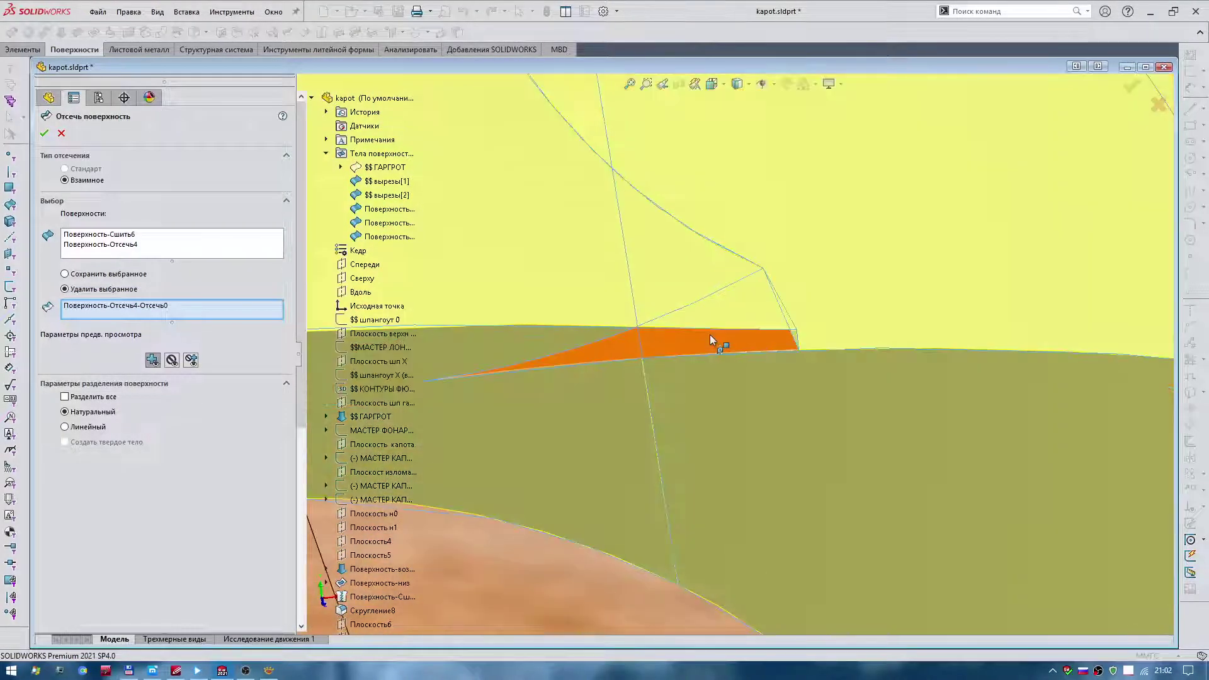
left_click(709, 341)
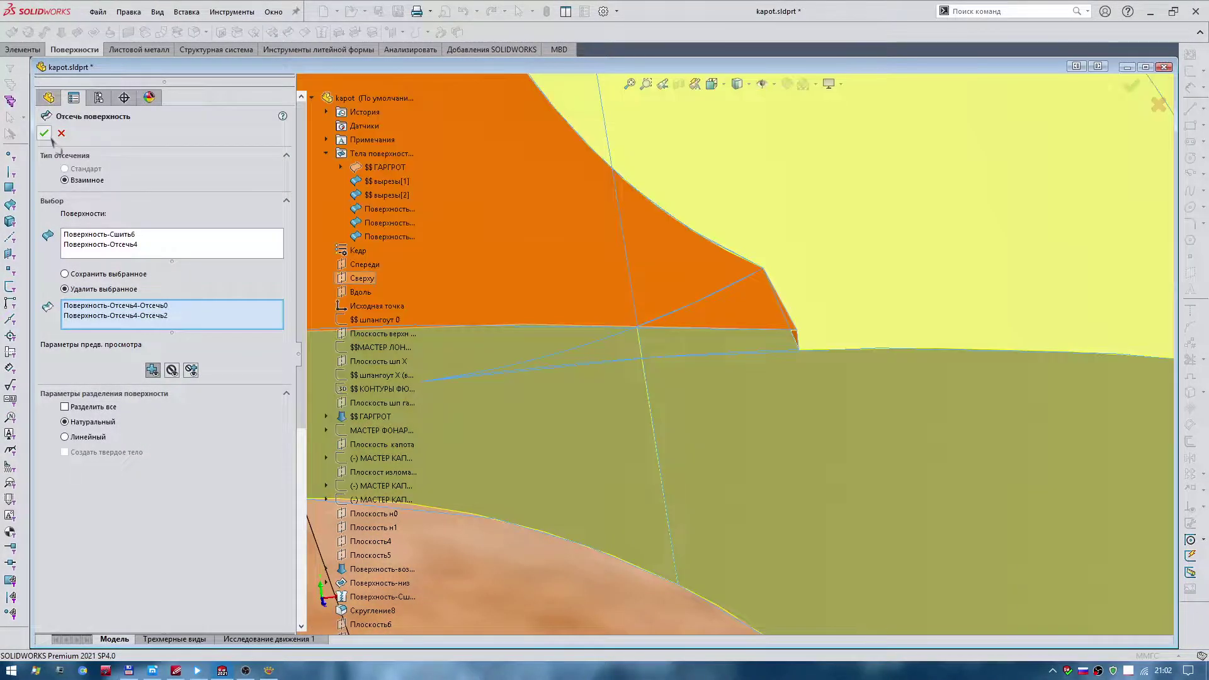
- Apply the mutual trim and bring the whole hood back into view
left_click(44, 133)
scroll(509, 224, "up", 3)
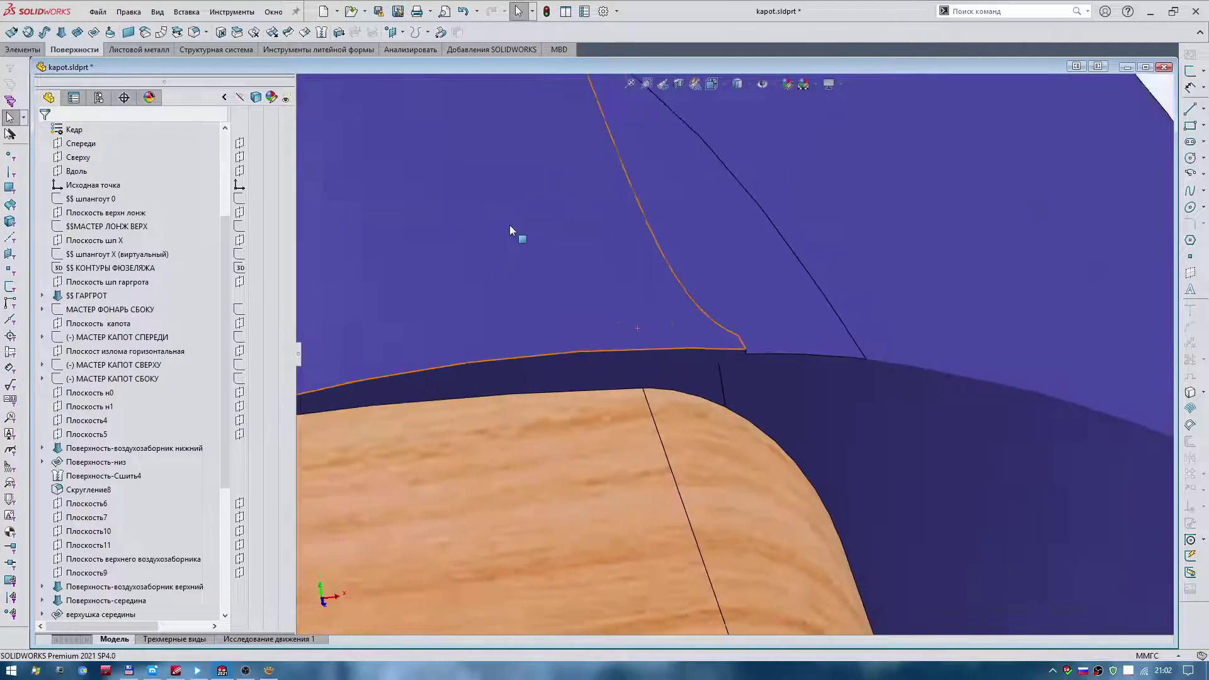
scroll(529, 223, "up", 3)
key("ctrl+5")
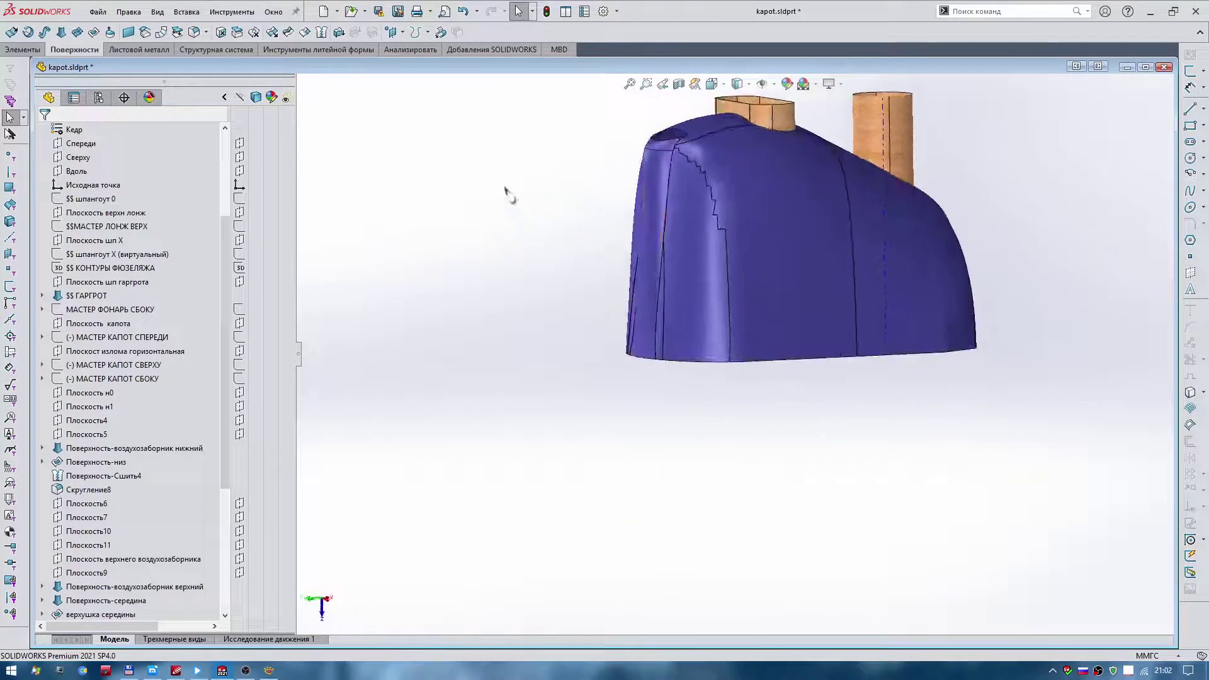
scroll(640, 177, "down", 3)
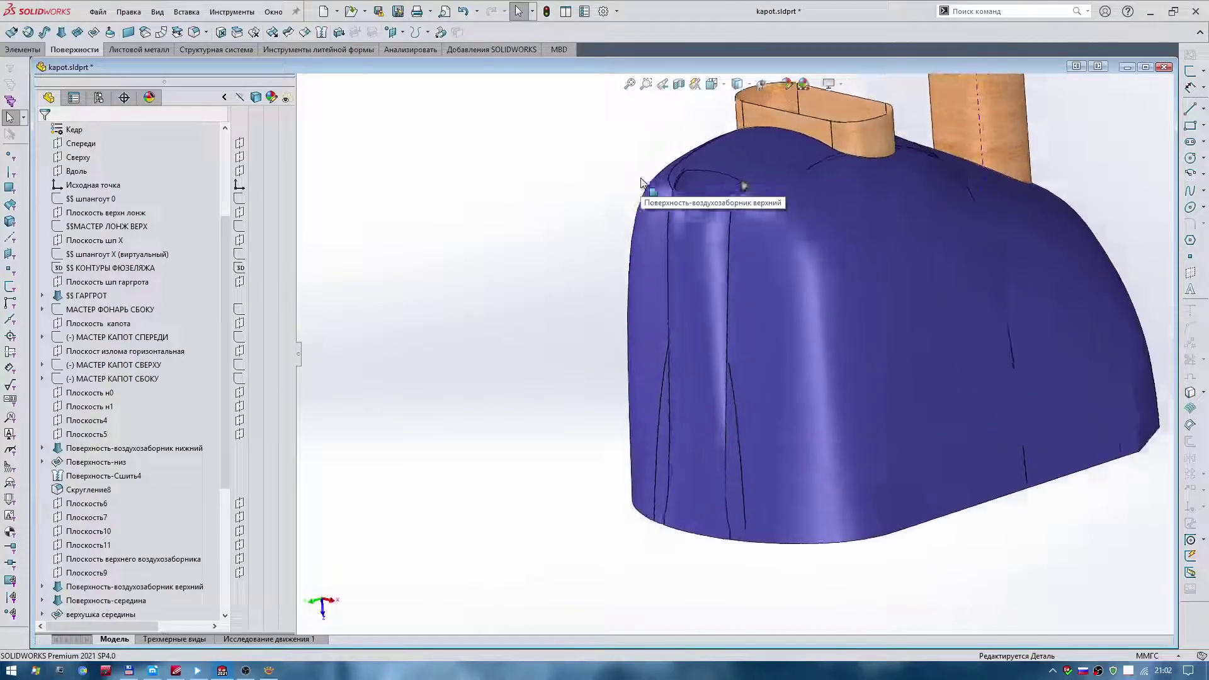
scroll(640, 178, "down", 2)
middle_click_drag(640, 182, 494, 270)
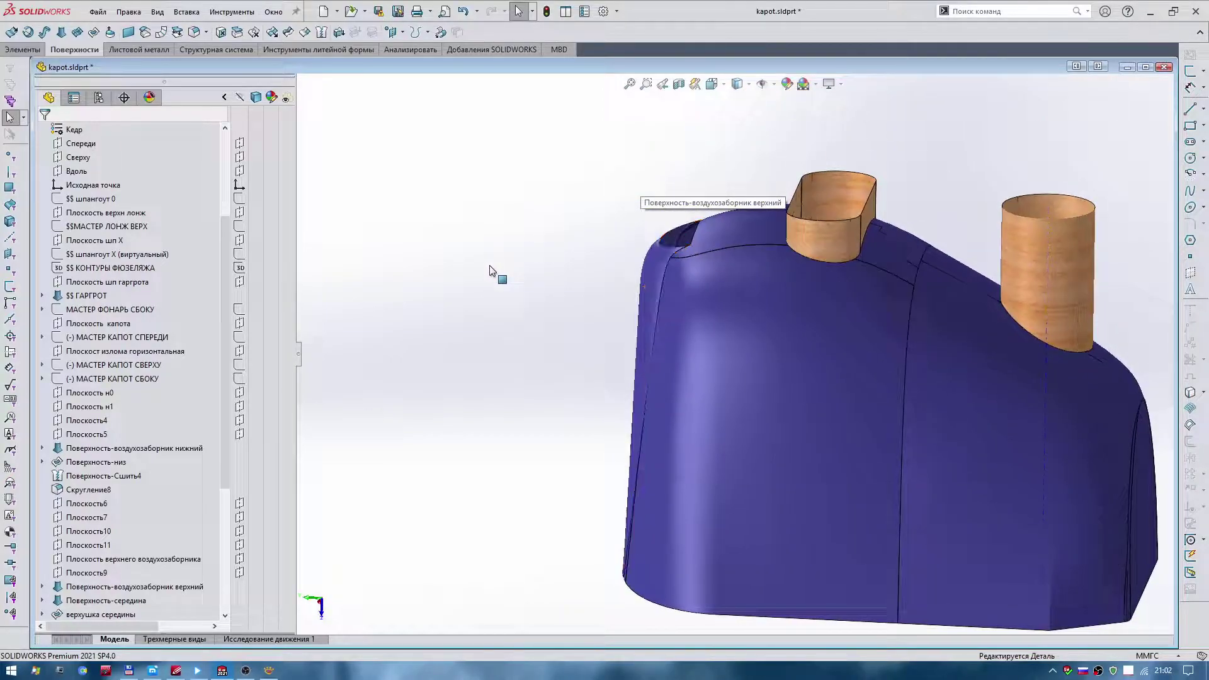
scroll(350, 263, "up", 2)
scroll(165, 277, "up", 4)
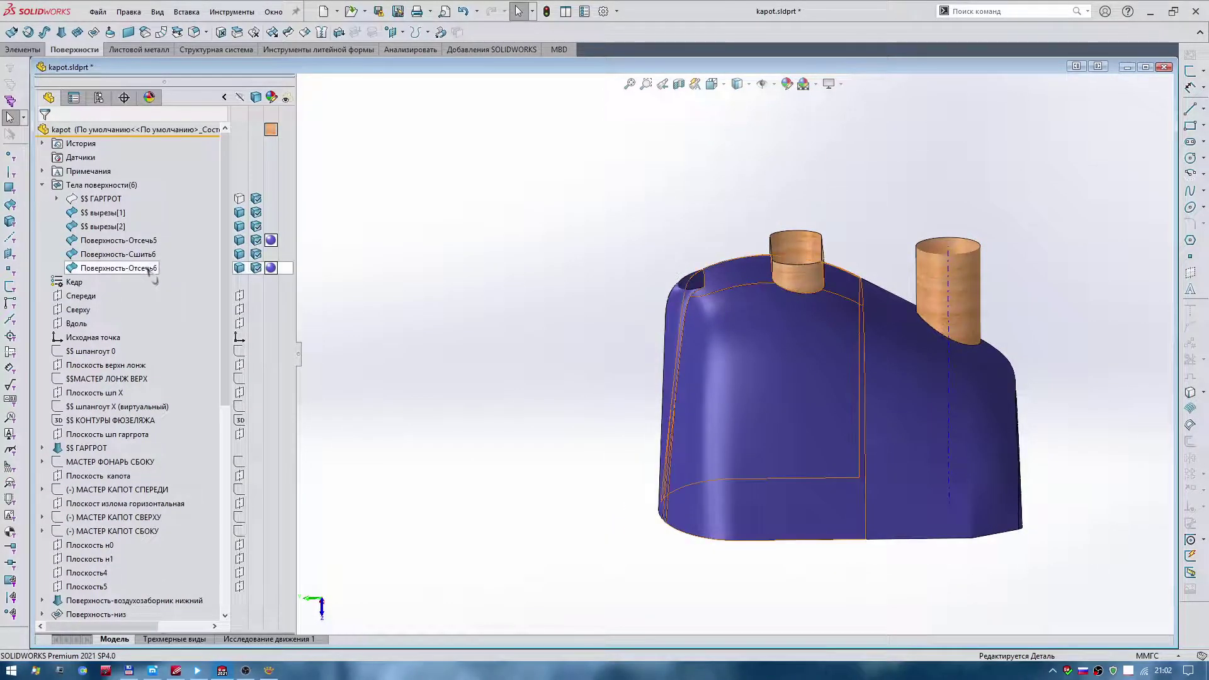
- Knit Поверхность-Отсечь6, Поверхность-Сшить6 and Поверхность-Отсечь5 into one surface body
left_click(152, 269)
left_click(123, 254, "ctrl")
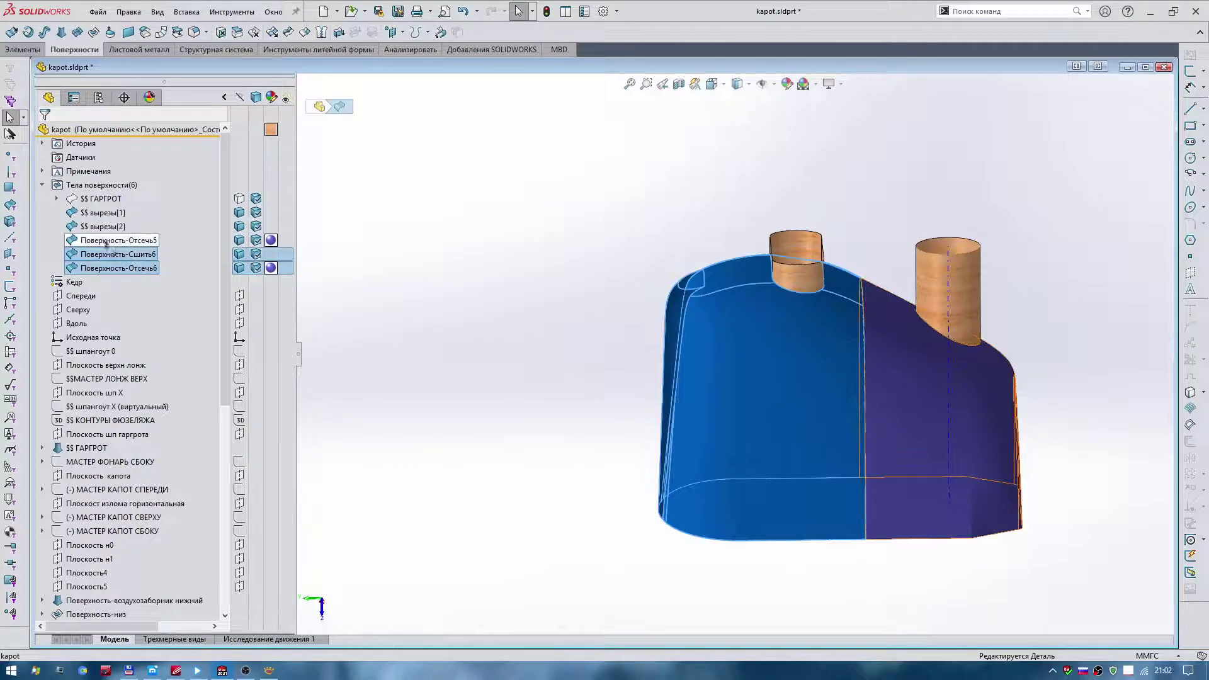
left_click(105, 242, "ctrl")
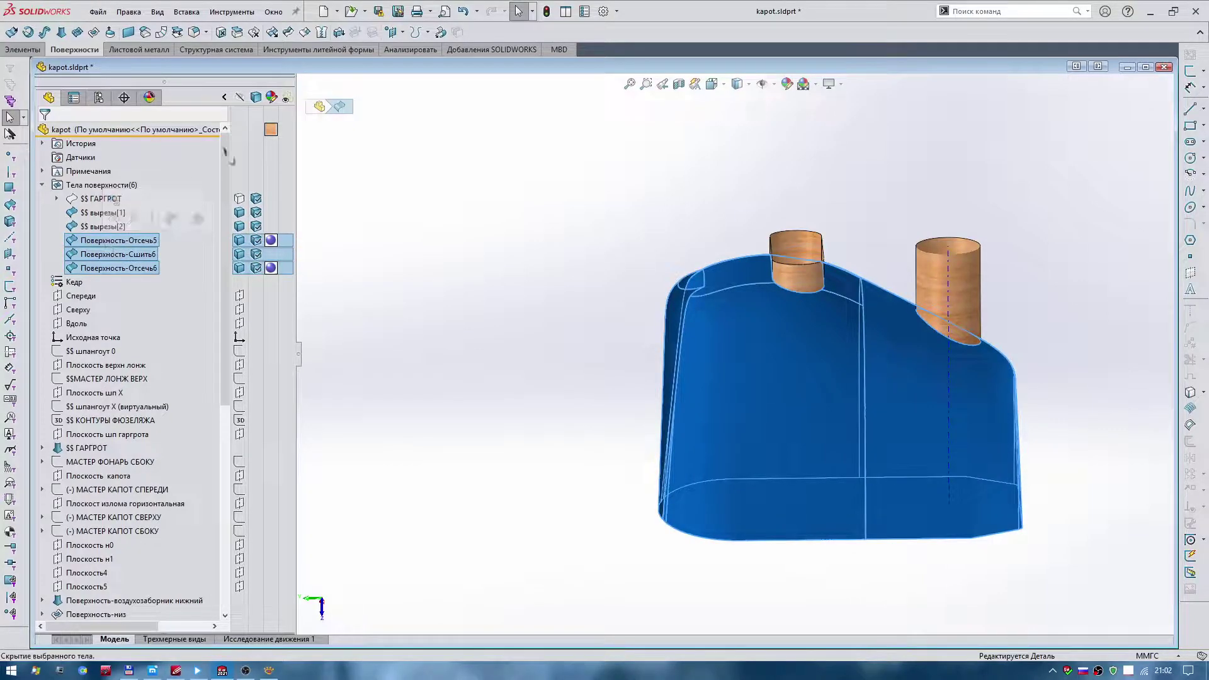
left_click(321, 32)
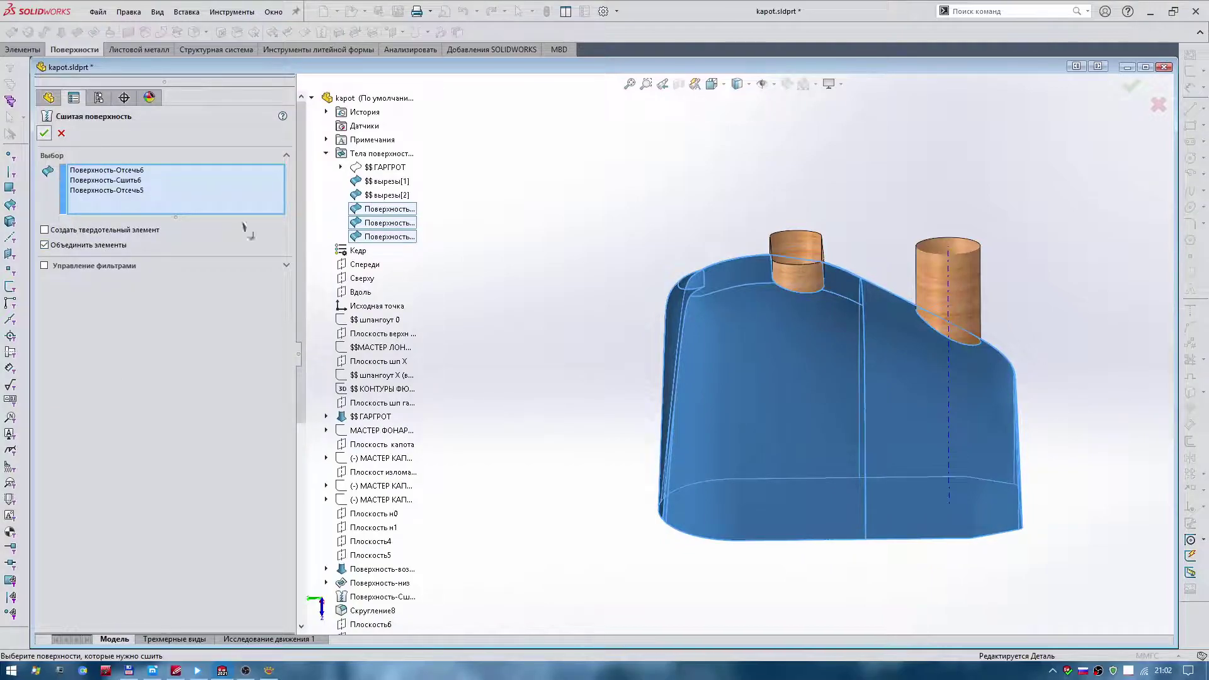
key("Return")
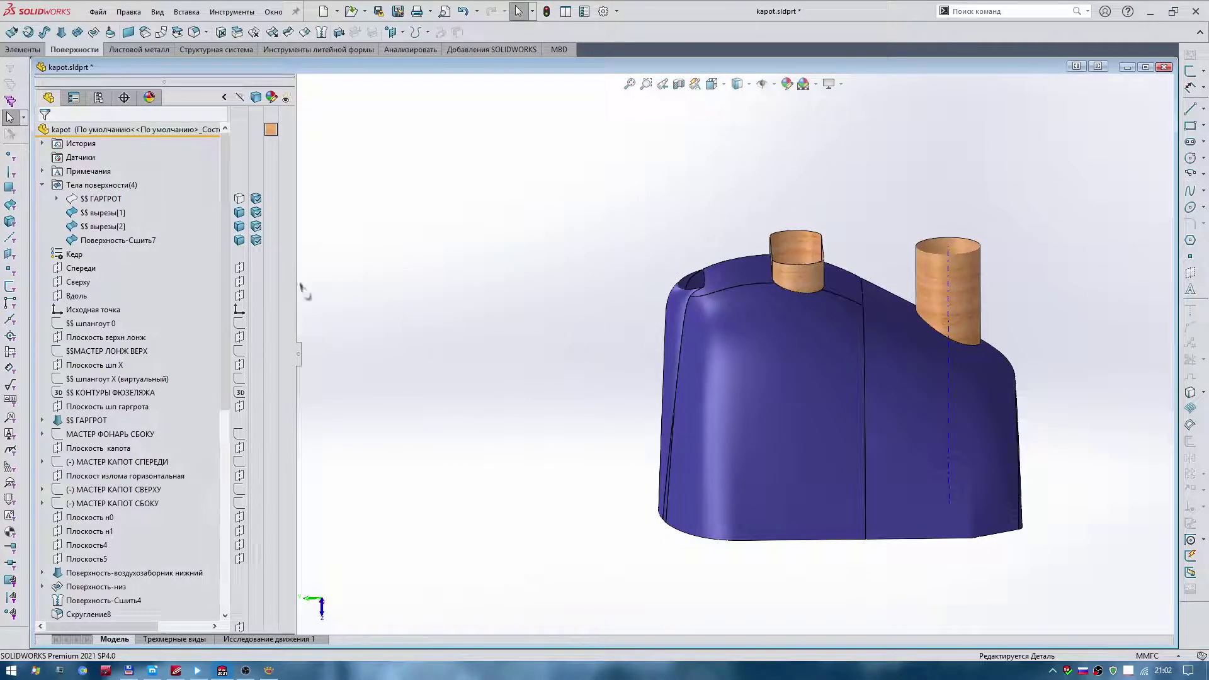
middle_click_drag(302, 291, 542, 326)
- Zoom in on the air-intake opening and select its entire boundary edge loop with Select Open Loop
scroll(598, 328, "down", 5)
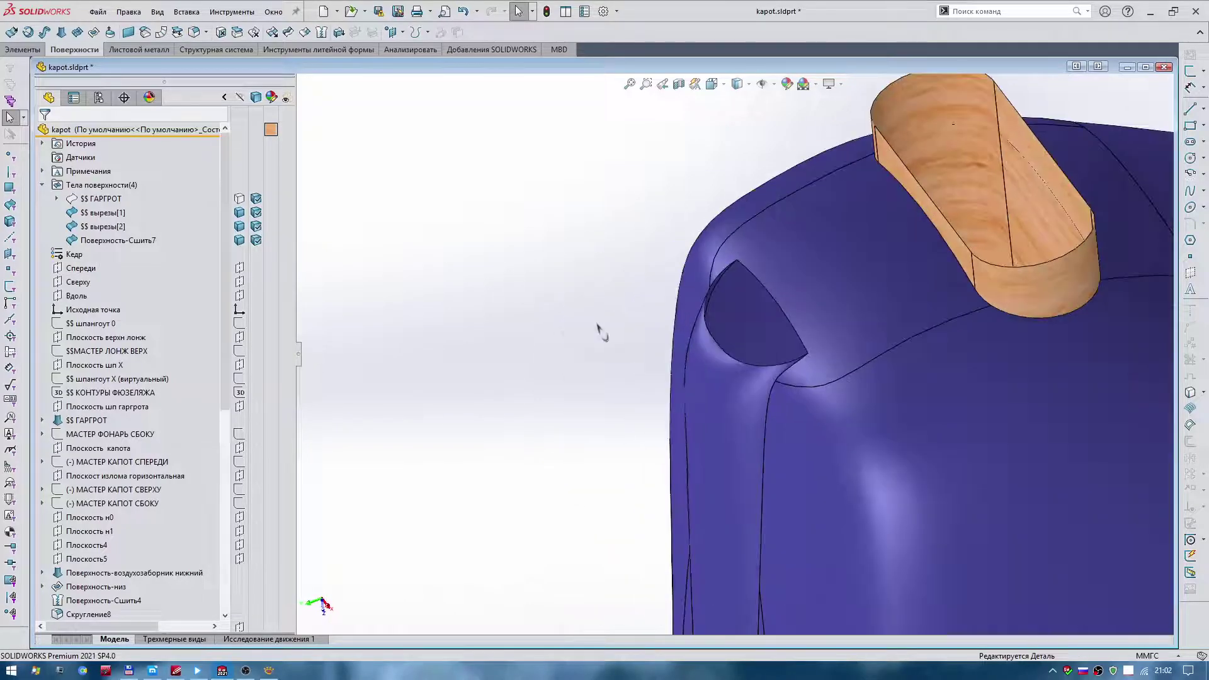
scroll(599, 332, "down", 2)
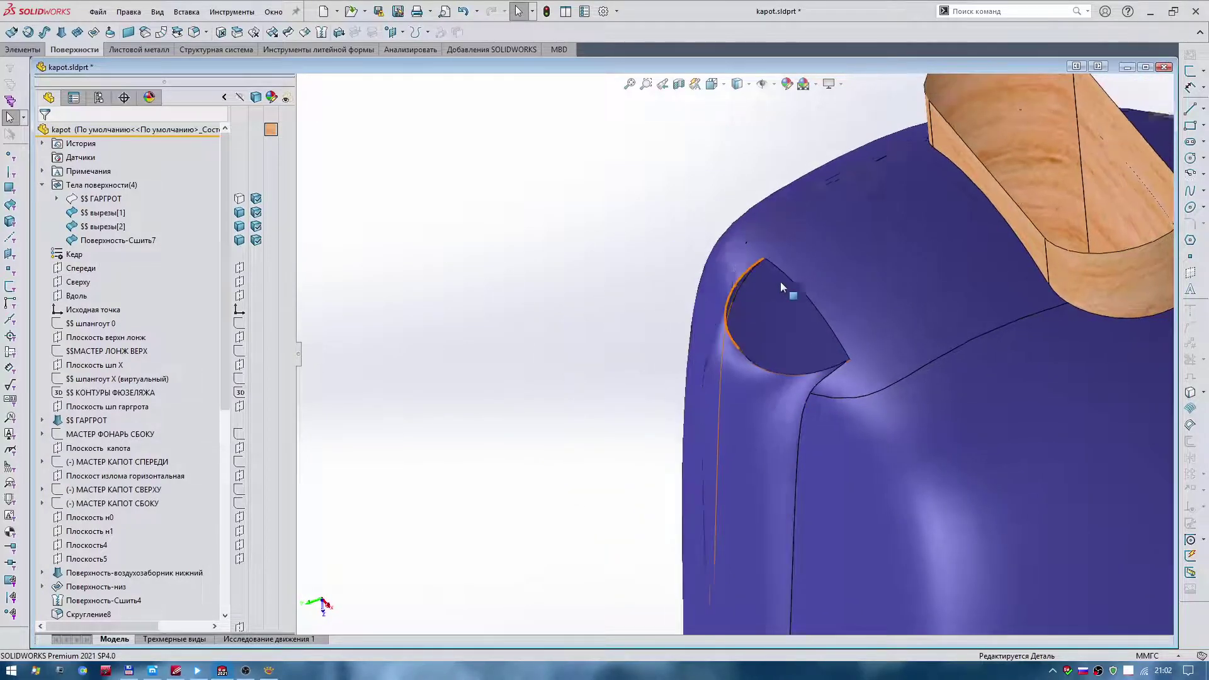
scroll(784, 282, "down", 2)
scroll(781, 283, "down", 2)
scroll(768, 284, "down", 2)
scroll(762, 285, "down", 2)
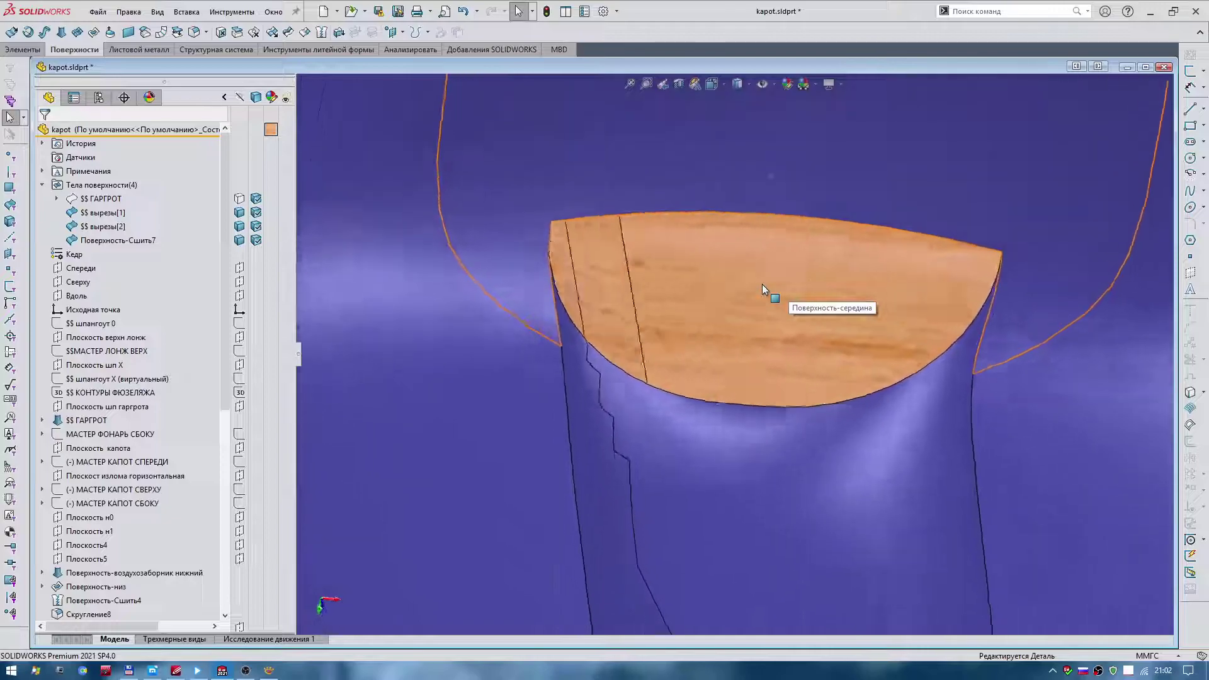
scroll(762, 284, "down", 2)
scroll(762, 285, "down", 2)
scroll(761, 284, "down", 2)
scroll(761, 284, "down", 2)
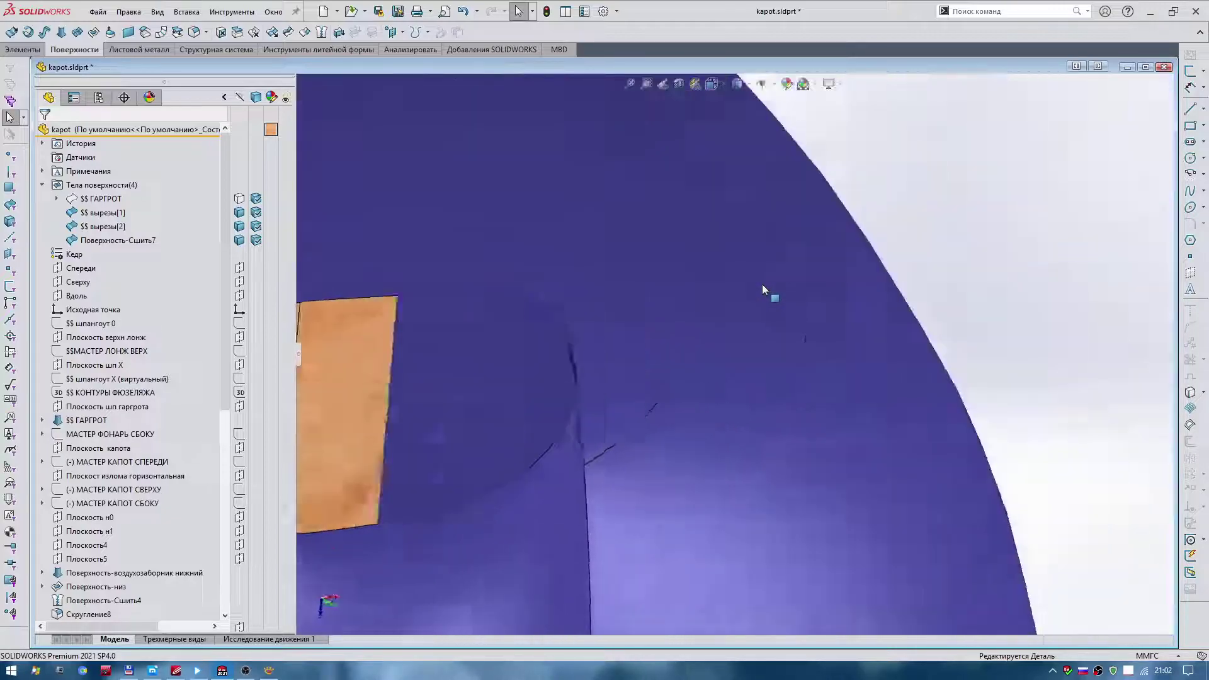
scroll(762, 285, "up", 3)
scroll(762, 285, "down", 1)
scroll(761, 284, "down", 2)
scroll(762, 285, "up", 2)
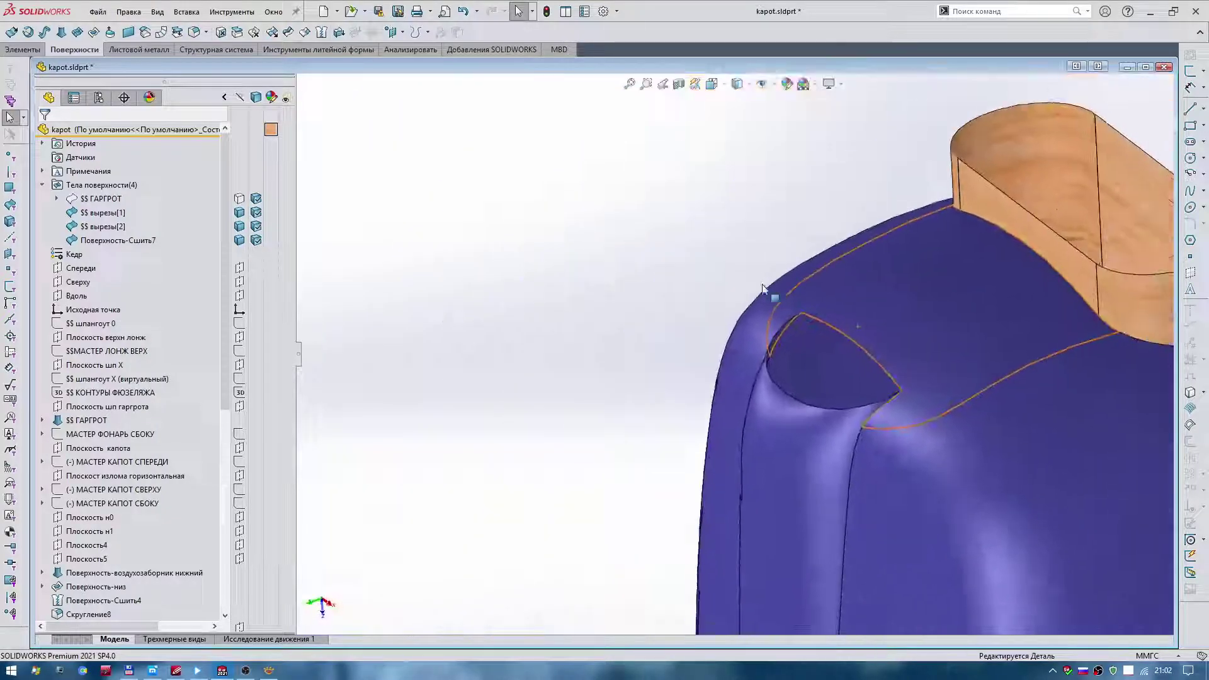
scroll(762, 284, "down", 1)
scroll(781, 315, "down", 3)
scroll(777, 287, "down", 1)
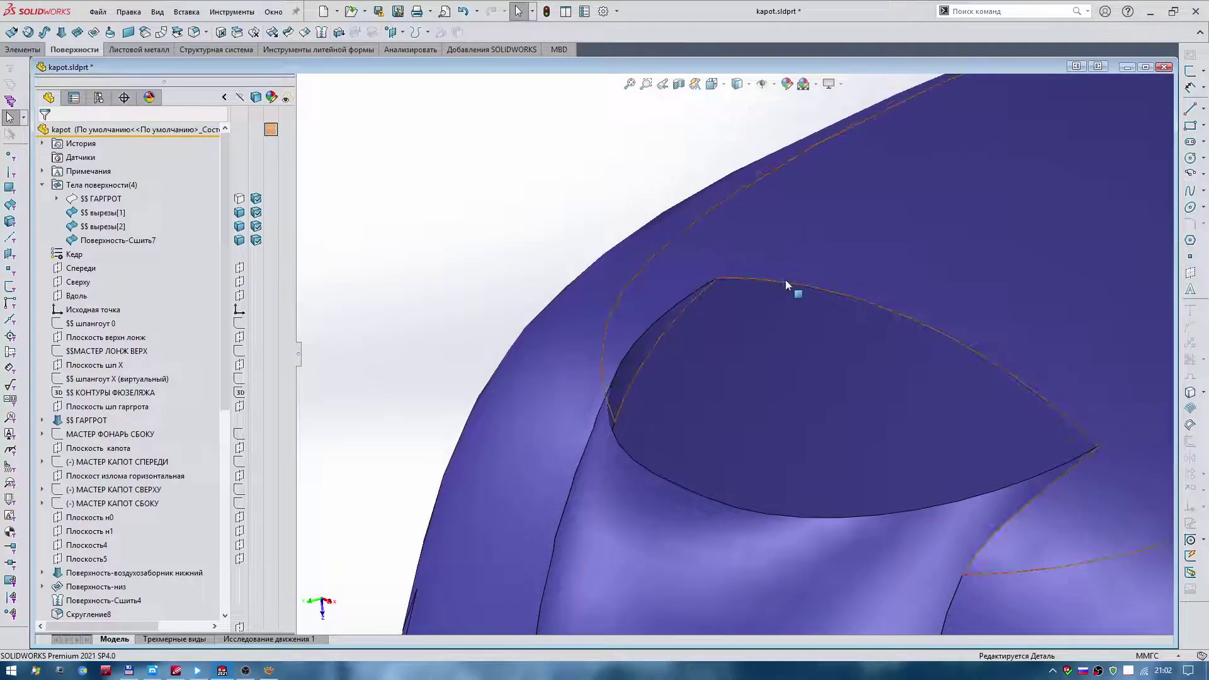
right_click(792, 282)
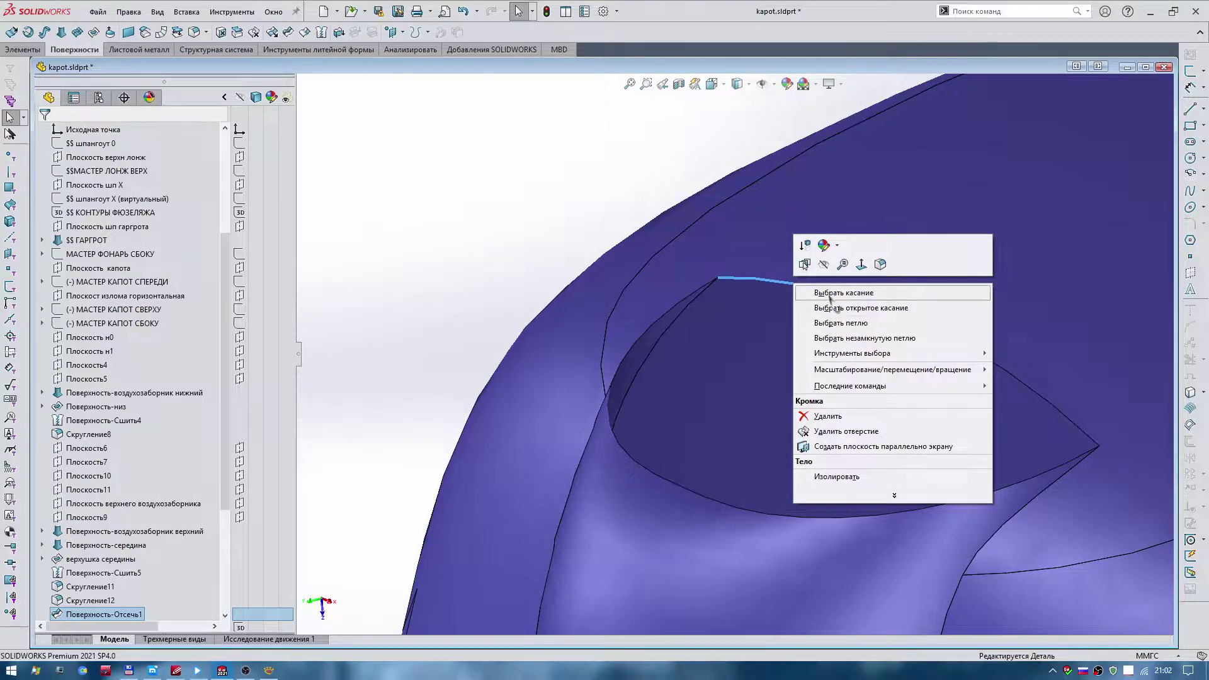
left_click(837, 337)
right_click(696, 293)
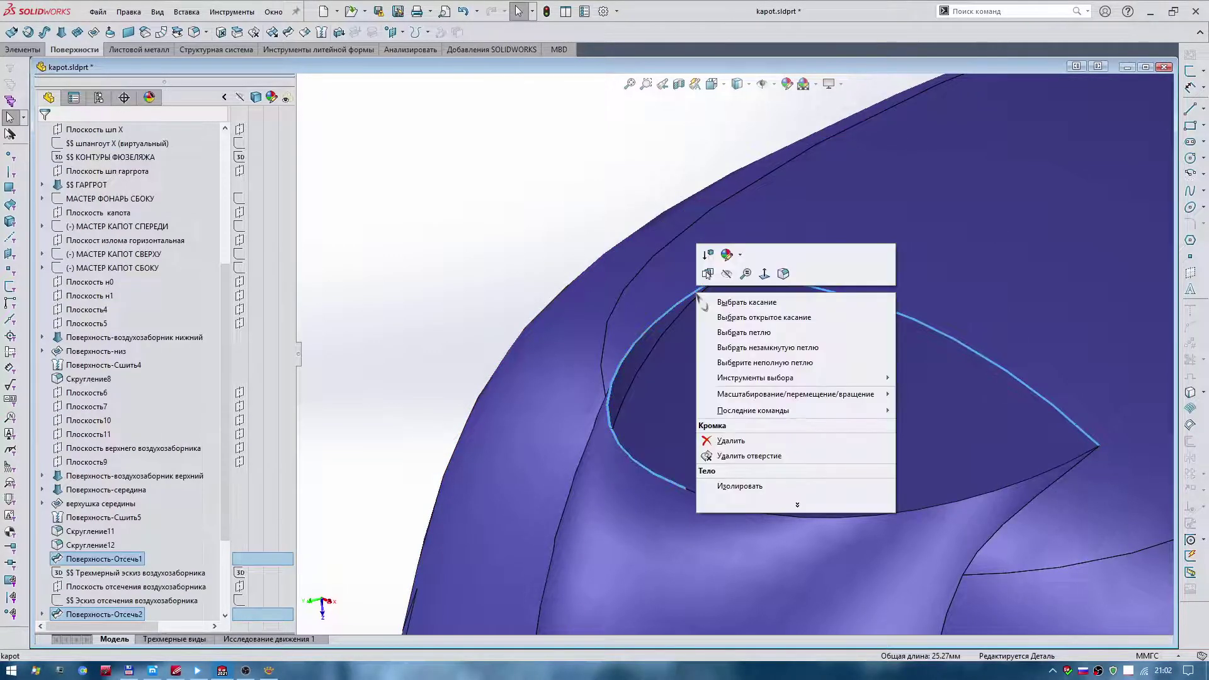
left_click(728, 298)
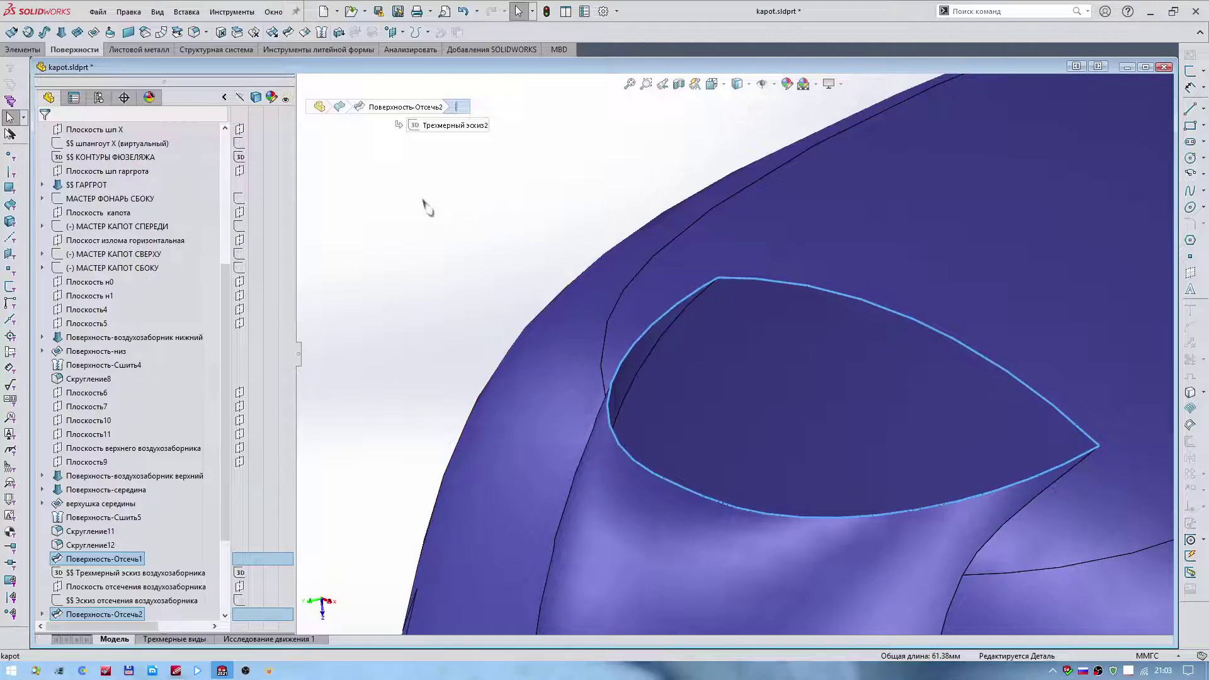
- Surface-extrude the intake loop 100 mm along the Спереди (Front) plane direction
right_click_drag(428, 208, 488, 246)
right_click_drag(424, 202, 547, 217)
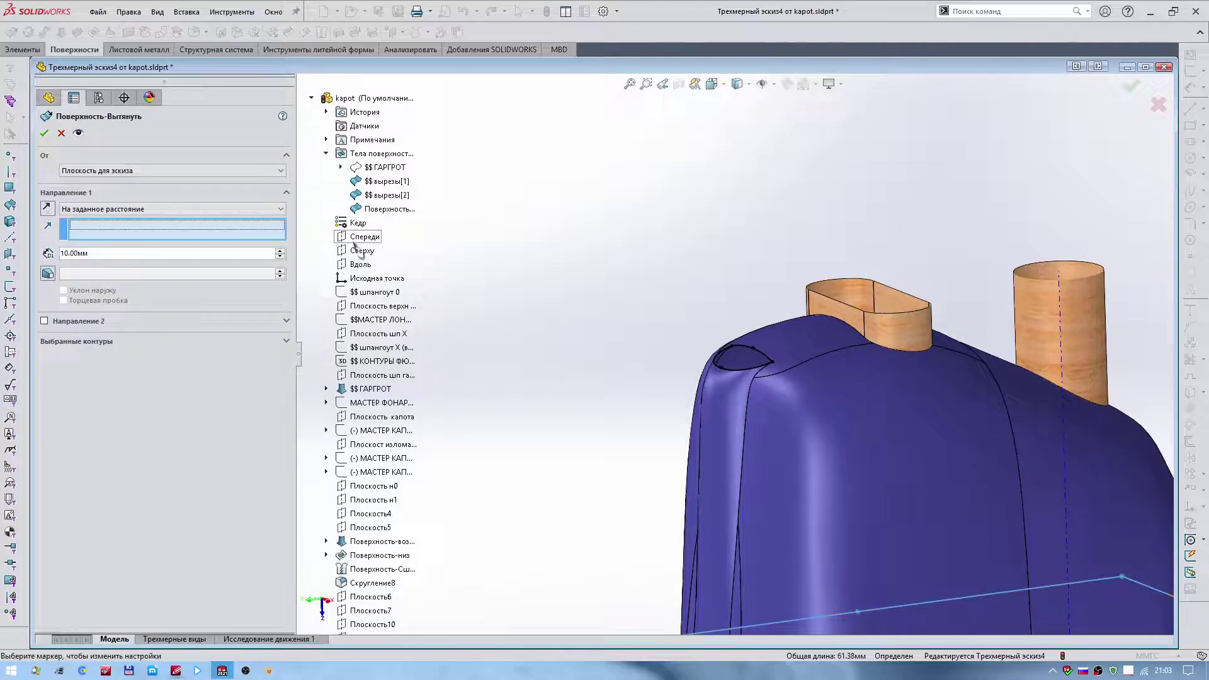
left_click(363, 236)
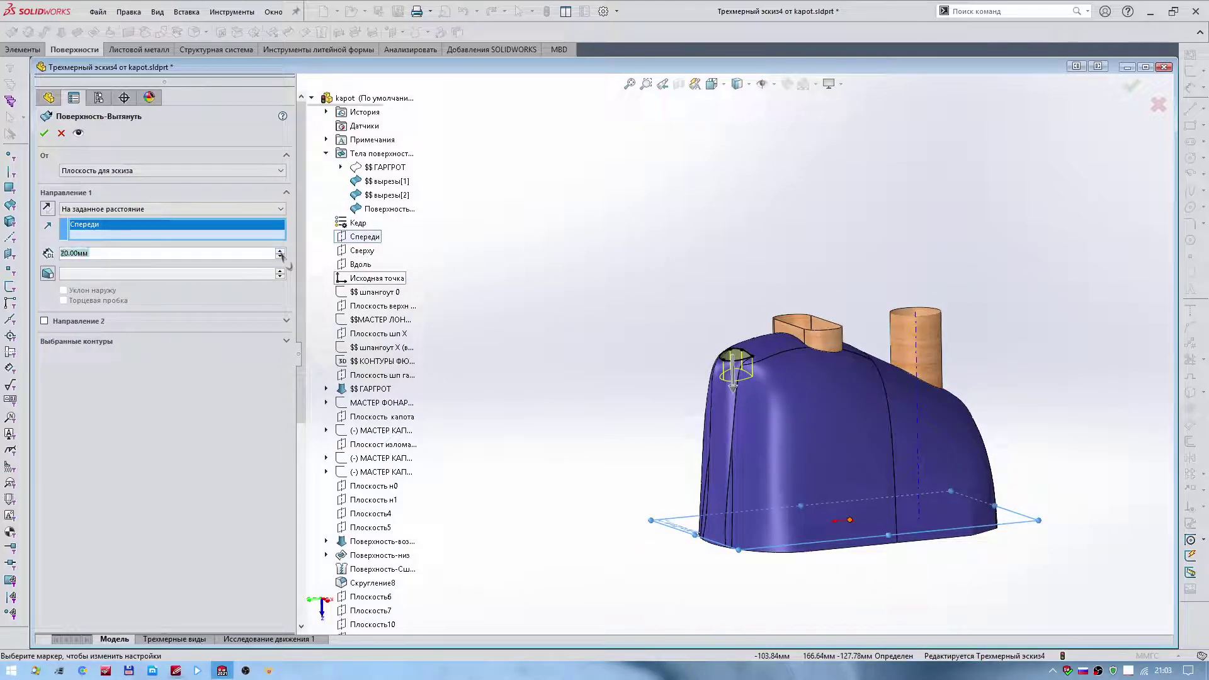
left_click(280, 252)
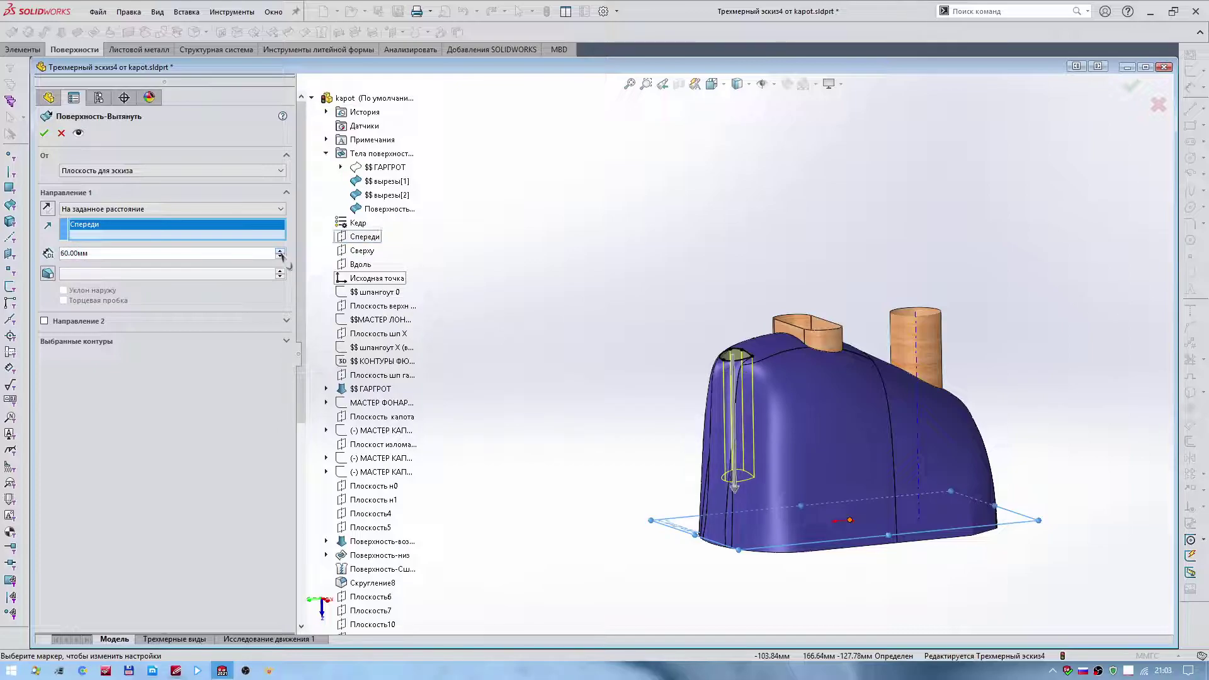
right_click_drag(533, 324, 636, 310)
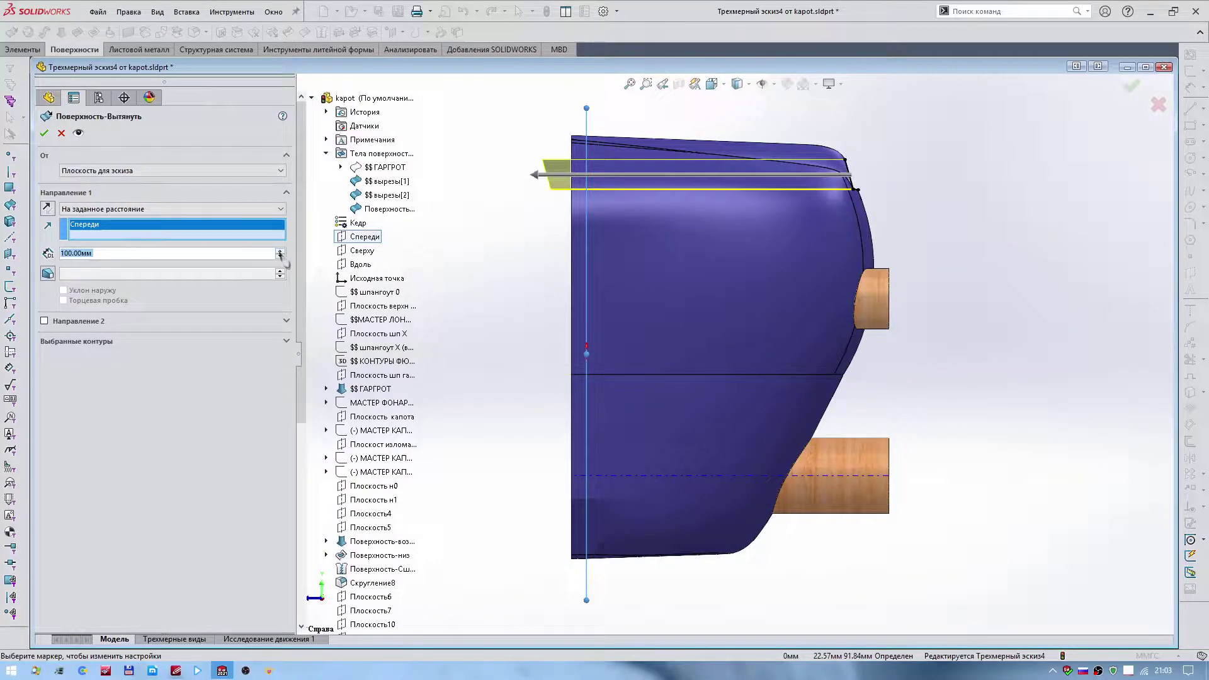
left_click(44, 133)
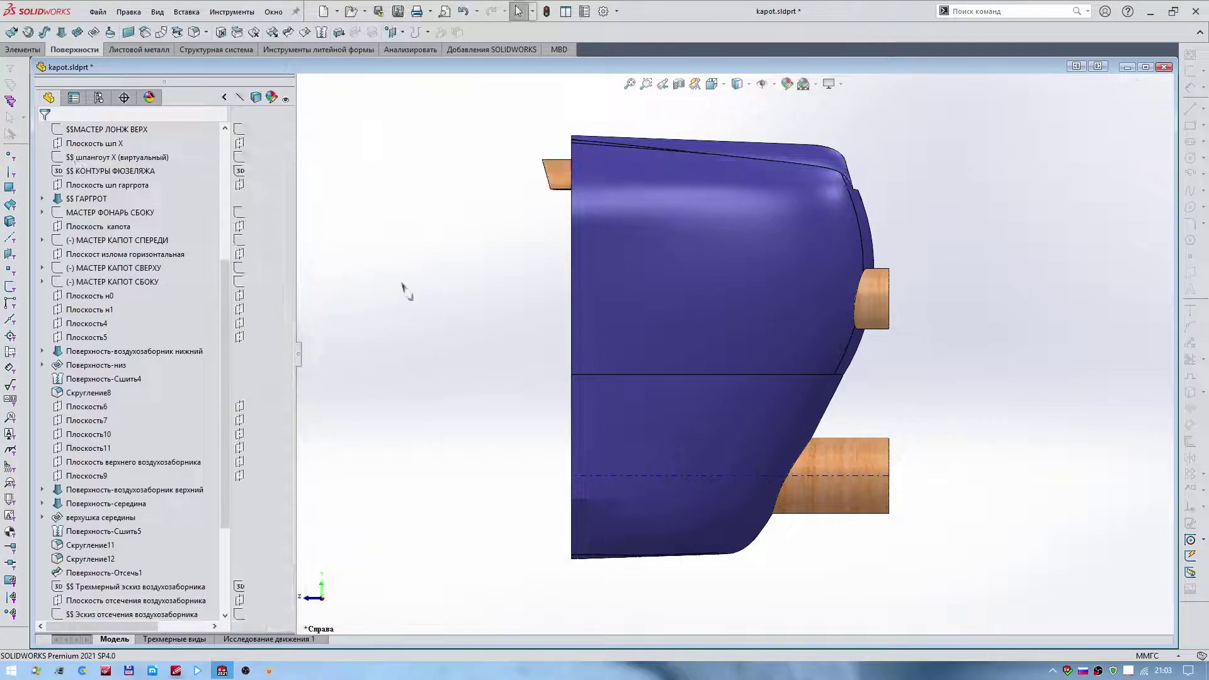
- Begin a Fill Surface with the hood rim edge as its first boundary
middle_click_drag(404, 283, 472, 283)
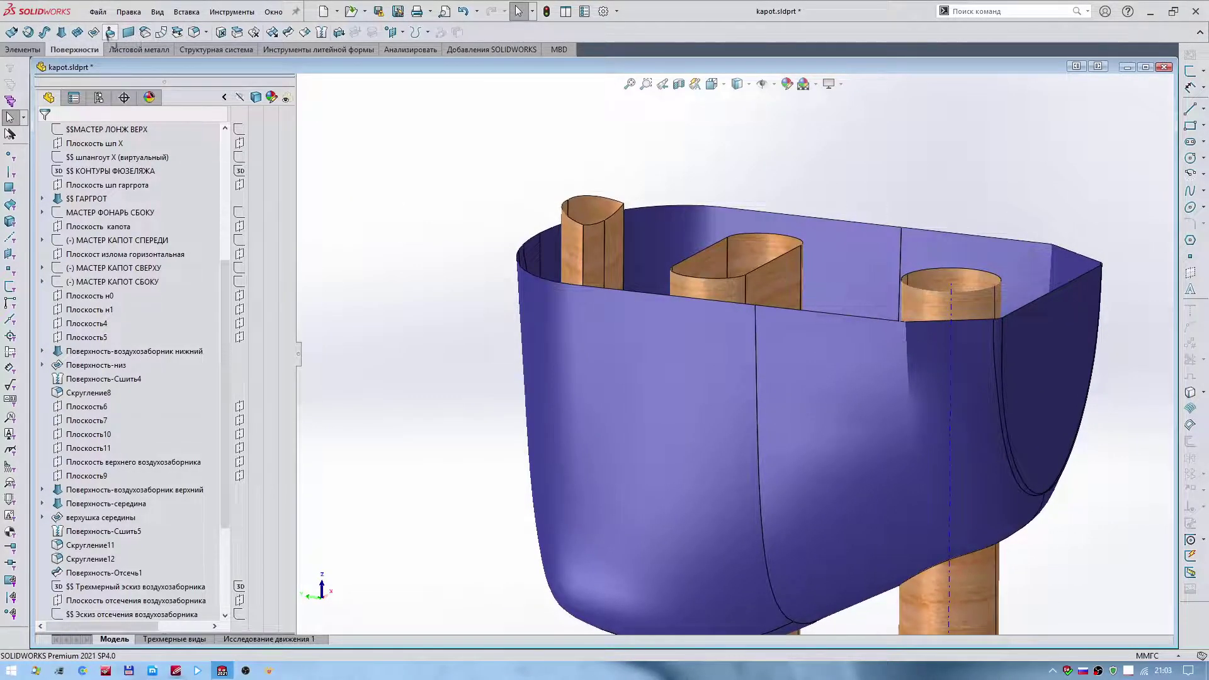
left_click(95, 33)
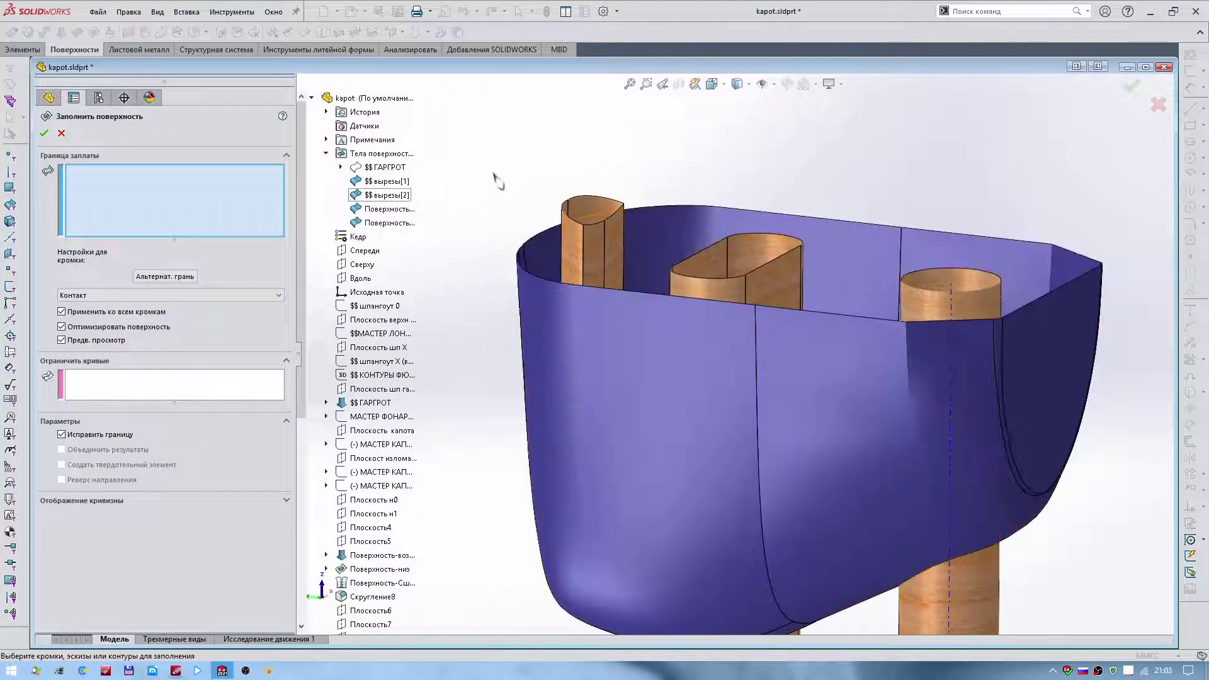
scroll(532, 178, "down", 1)
scroll(573, 182, "down", 1)
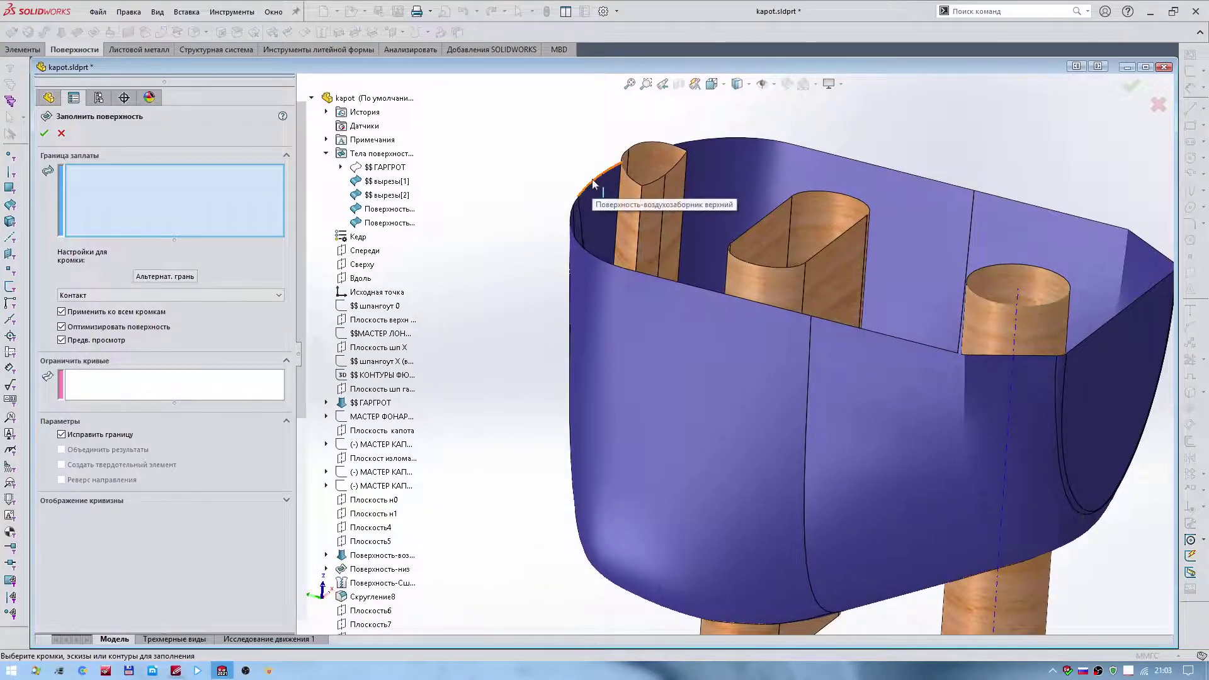
right_click(593, 183)
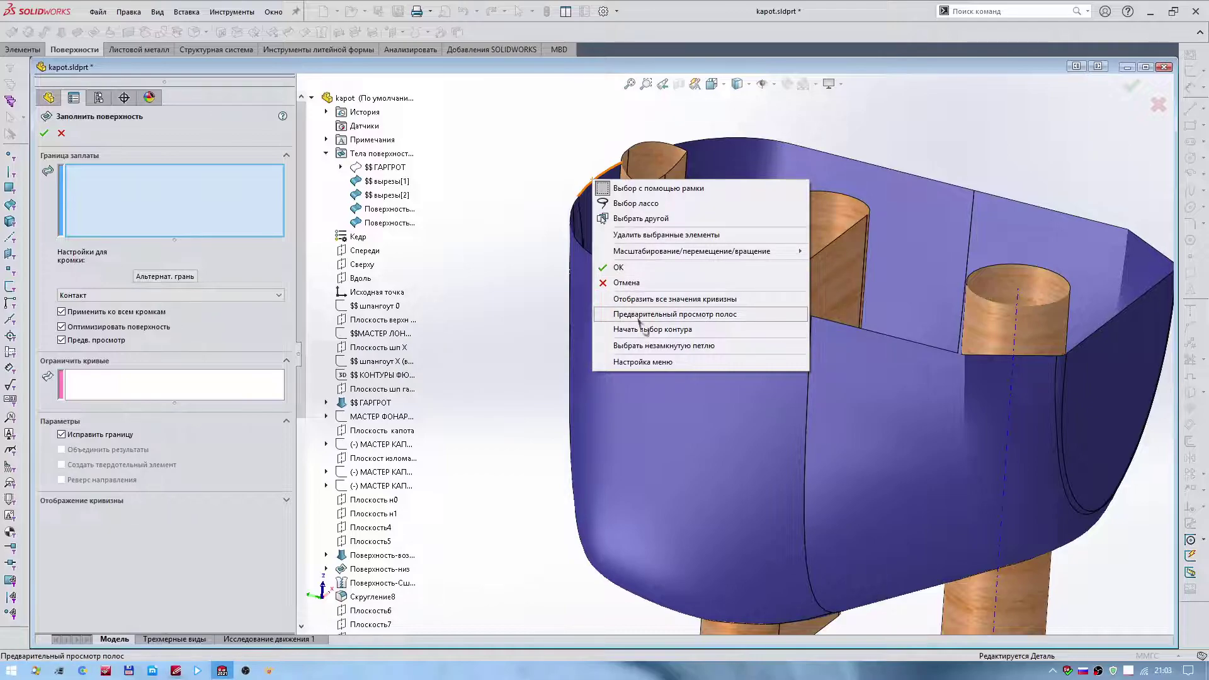
left_click(557, 192)
left_click(588, 185)
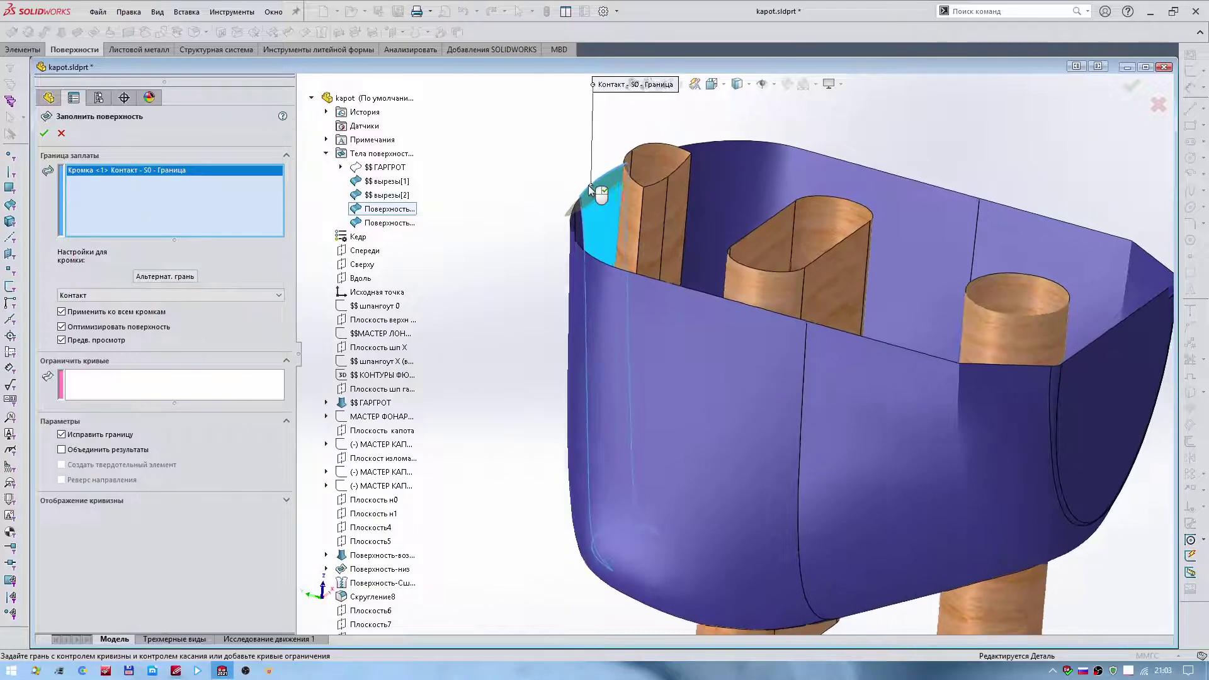
middle_click_drag(588, 185, 641, 166)
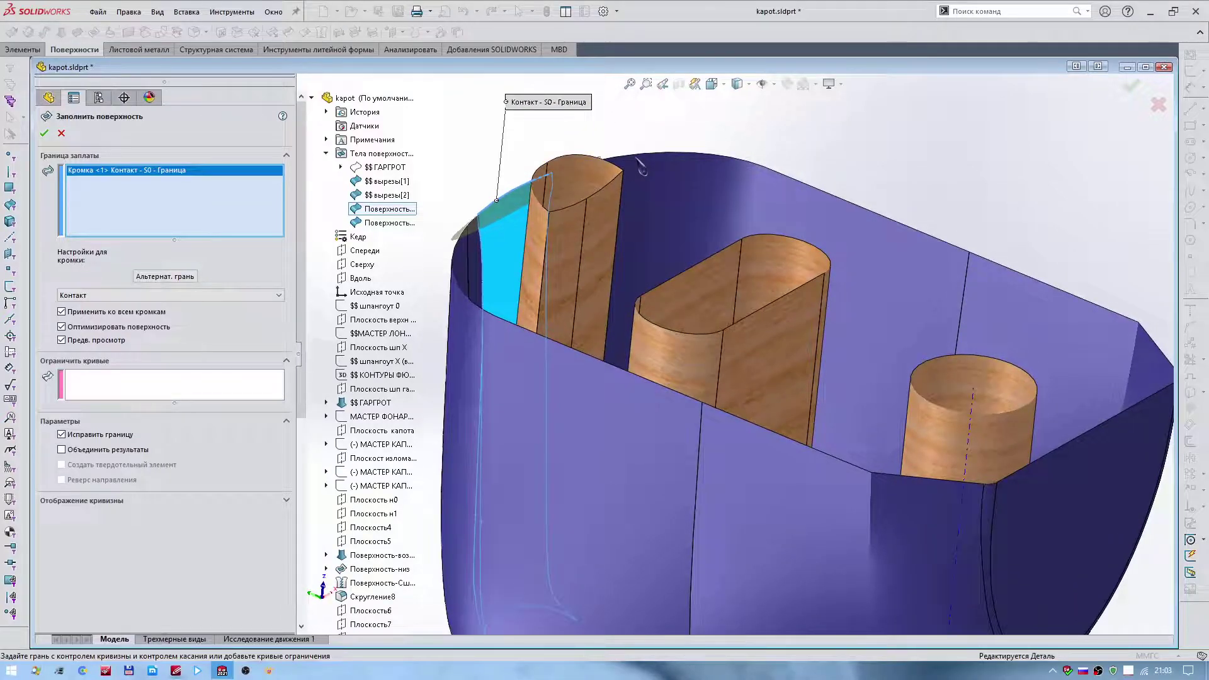
- Add the tangent rim loop and the tube edges as boundaries, then accept the patch
right_click(634, 153)
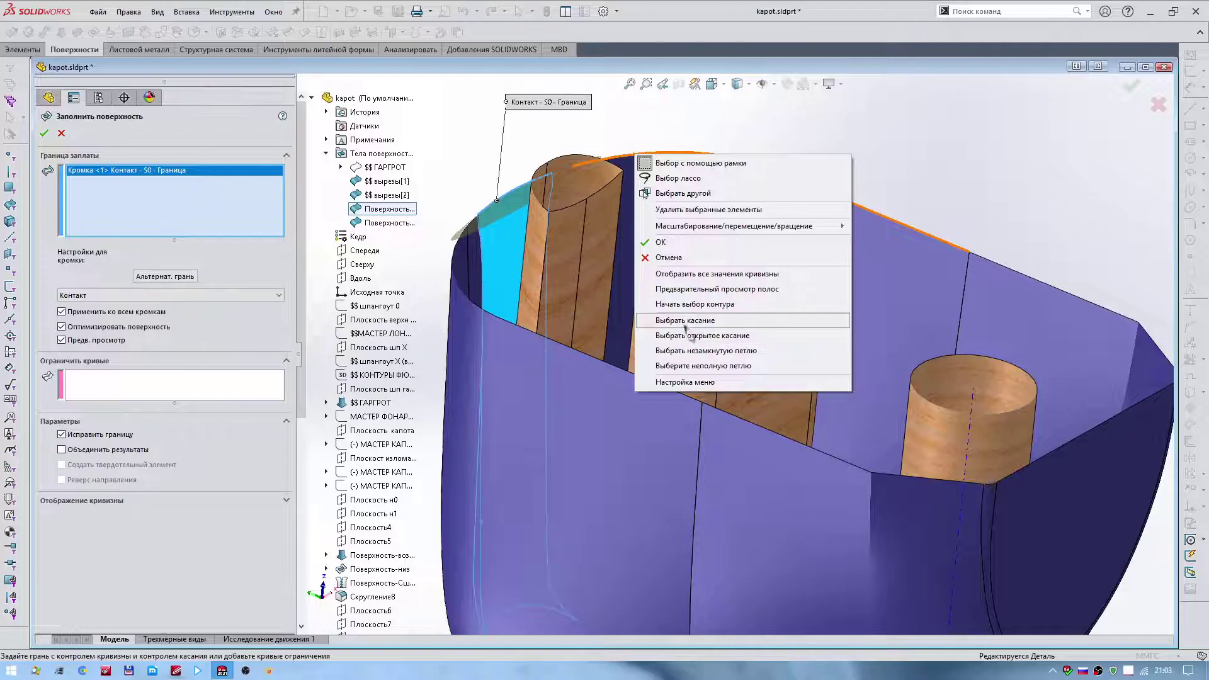
left_click(677, 320)
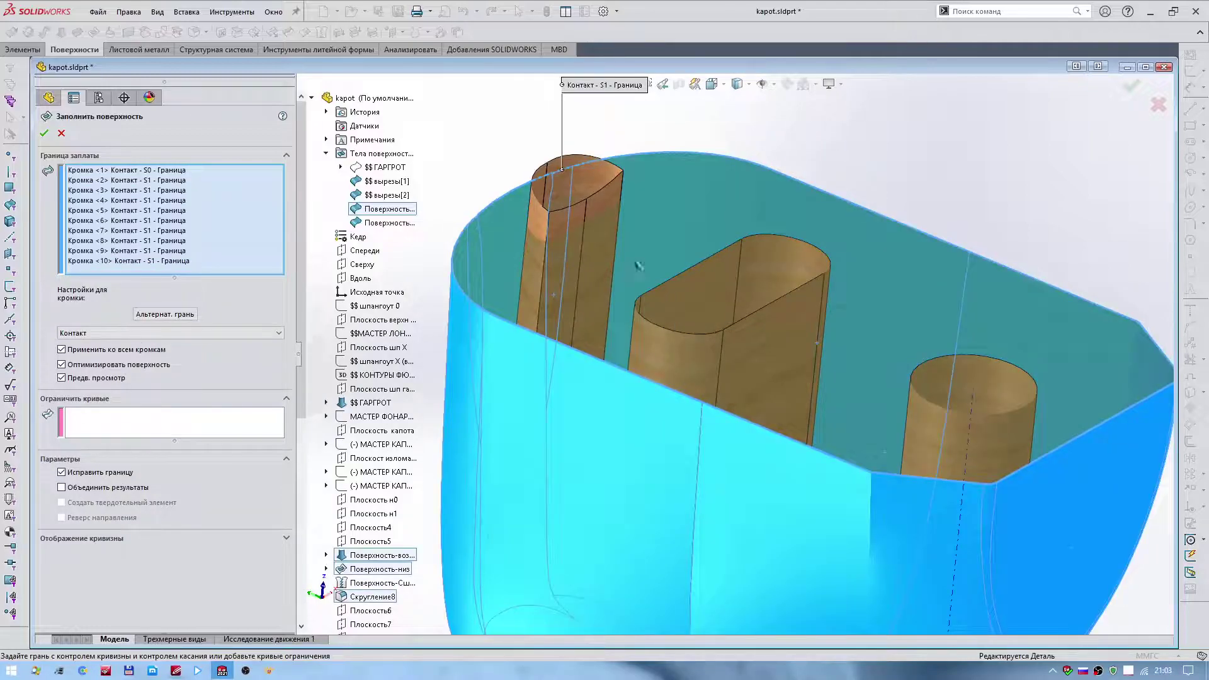
right_click(685, 273)
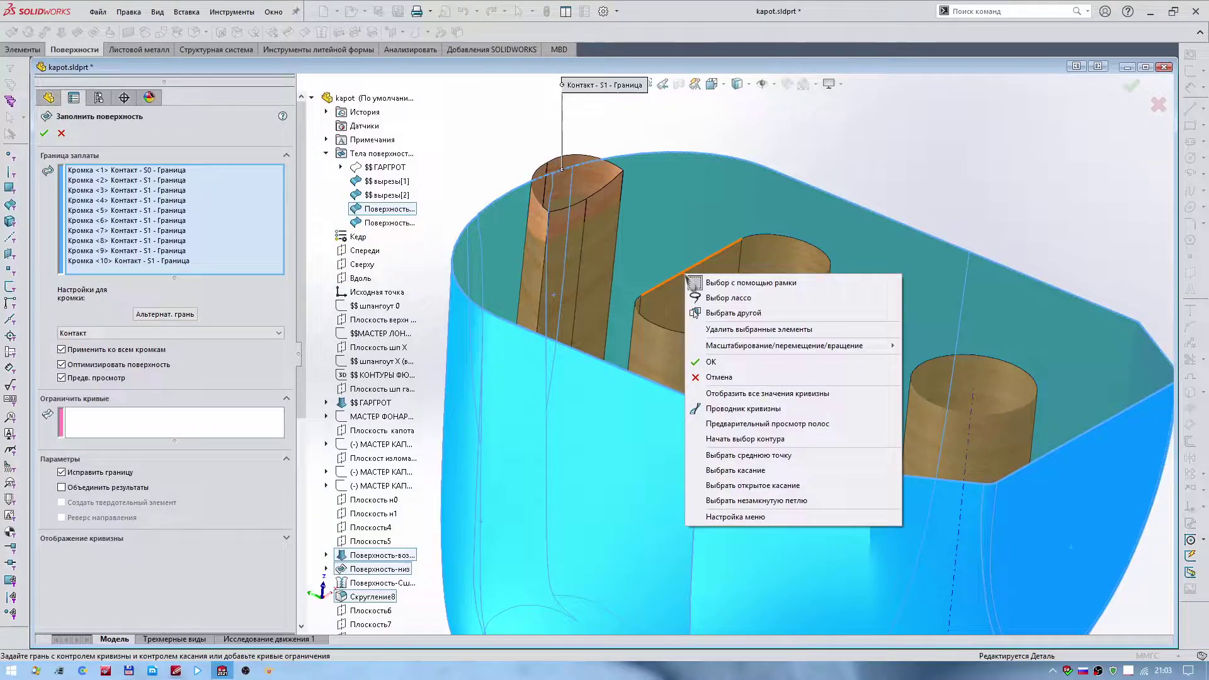
left_click(761, 470)
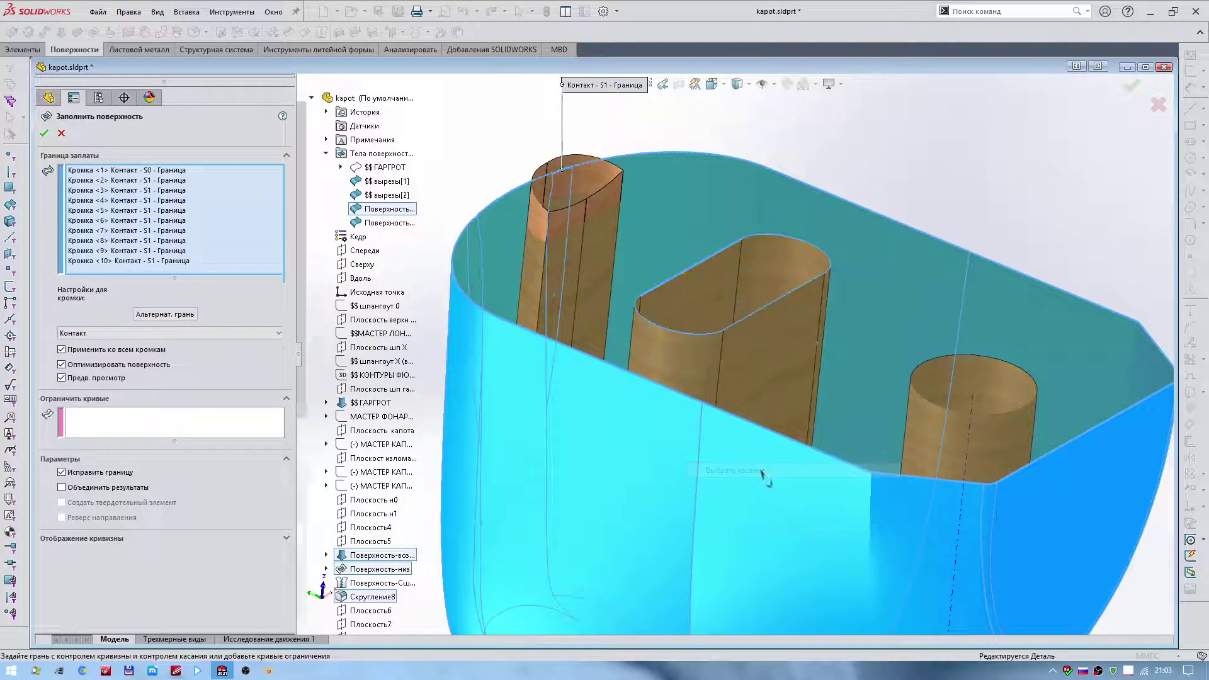
left_click(951, 355)
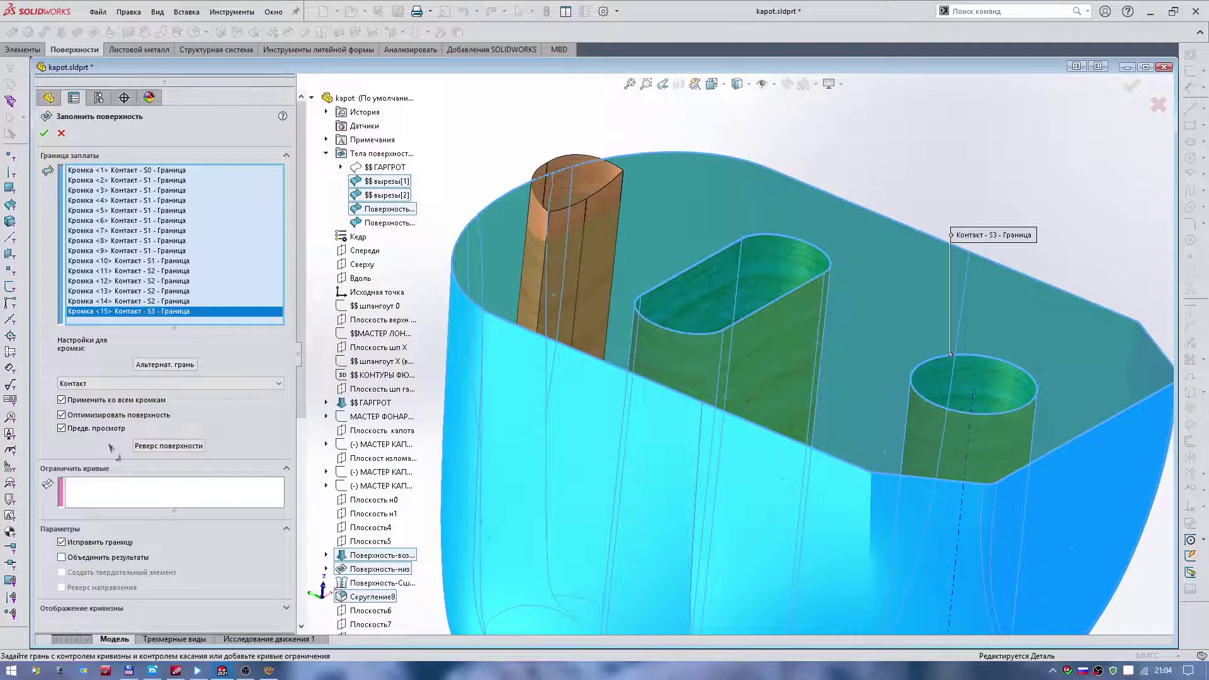
left_click(44, 134)
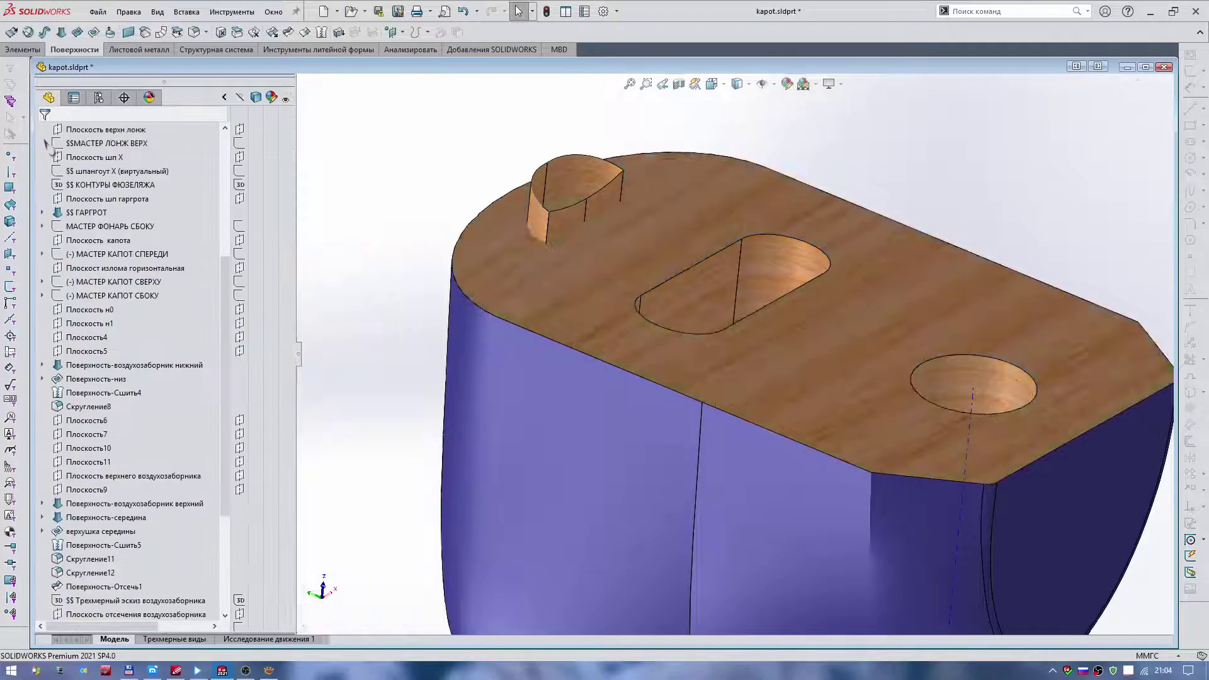
- Start a mutual trim using the intake extrude, bottom fill patch, stitched hood, intake tube and right cylinder
key("z")
key("Up")
key("Up")
key("Up")
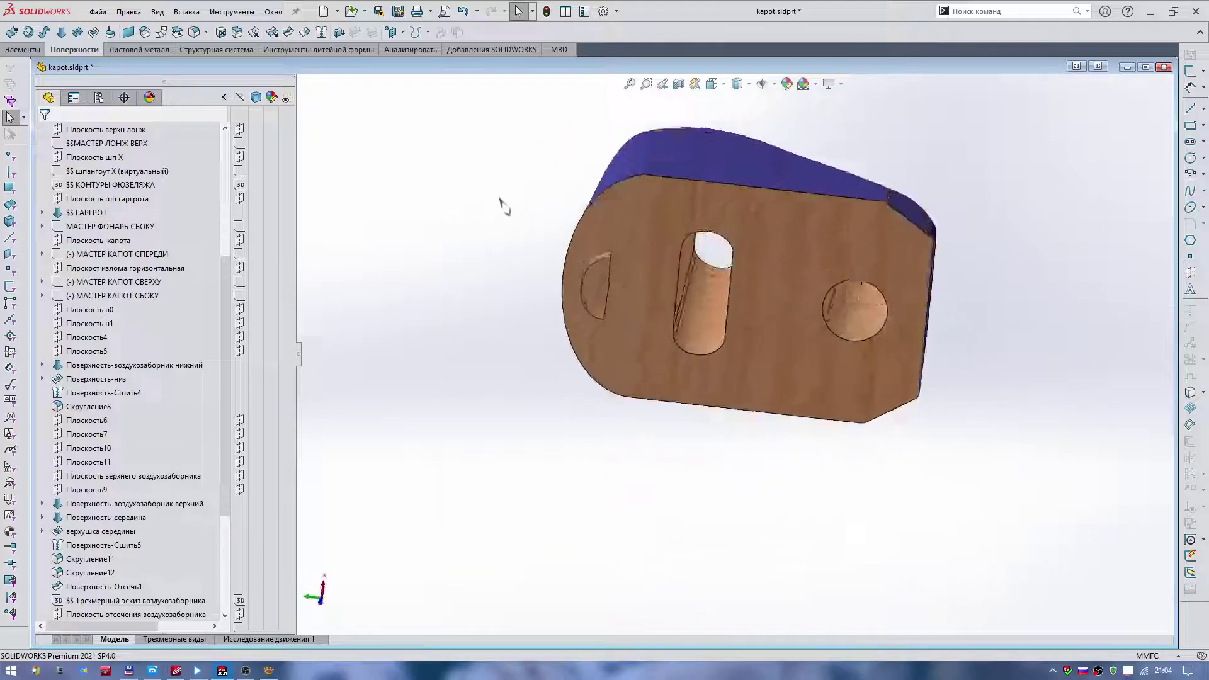
key("Up")
key("Up")
key("Up")
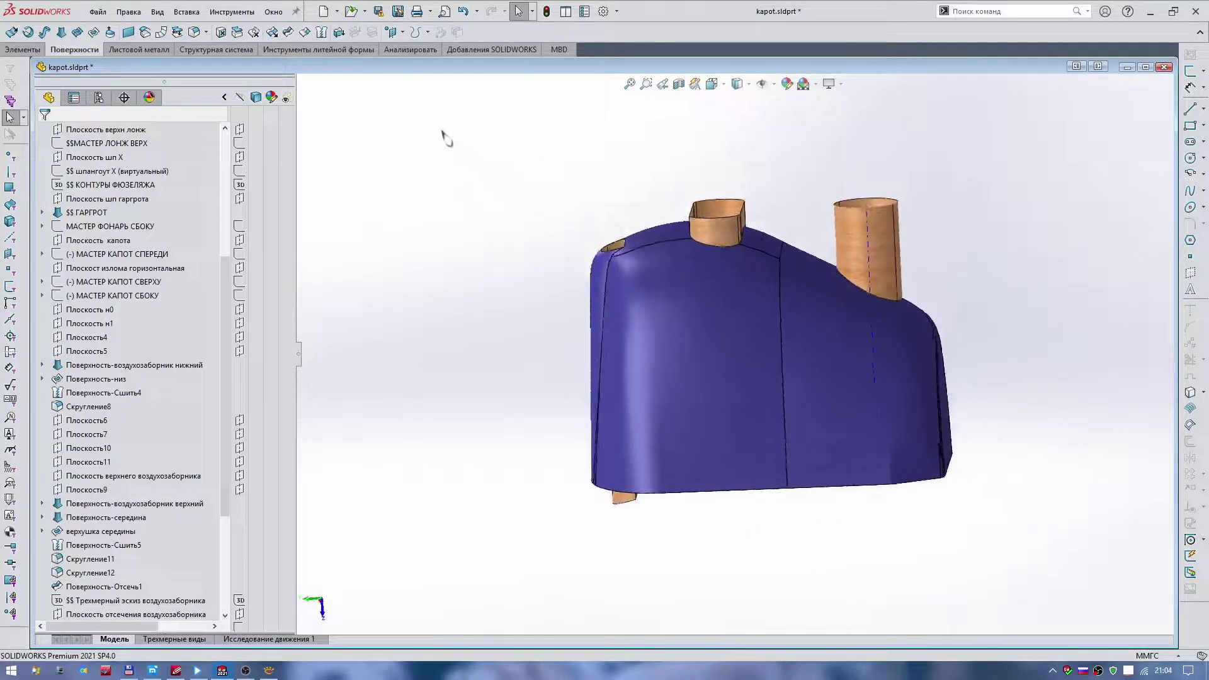
key("Up")
left_click(287, 32)
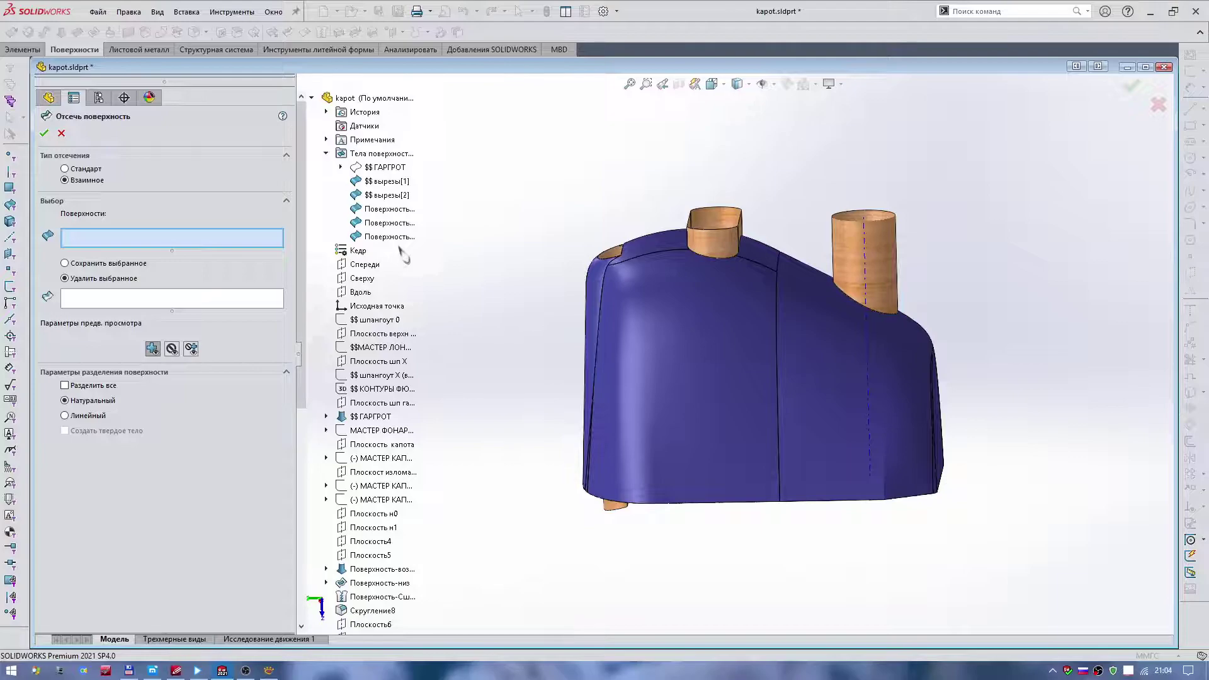
middle_click_drag(559, 229, 628, 430)
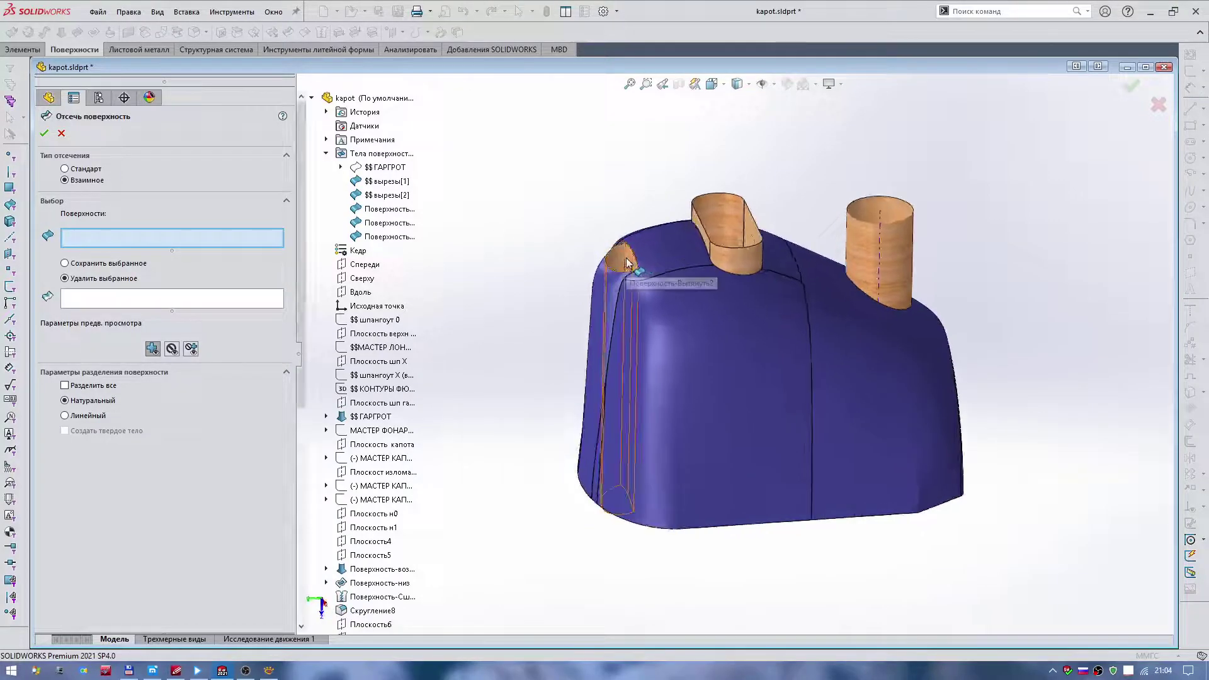
key("Up")
key("Up")
key("Up")
scroll(623, 397, "down", 5)
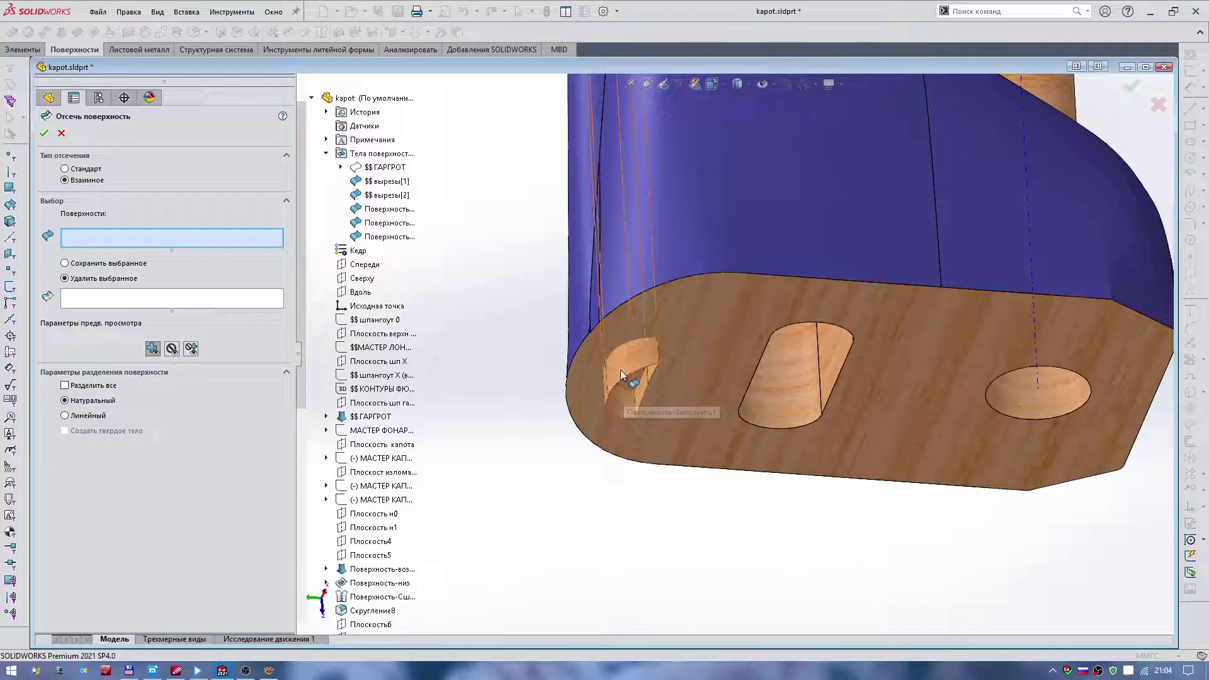
left_click(621, 369)
left_click(683, 349)
scroll(676, 327, "up", 5)
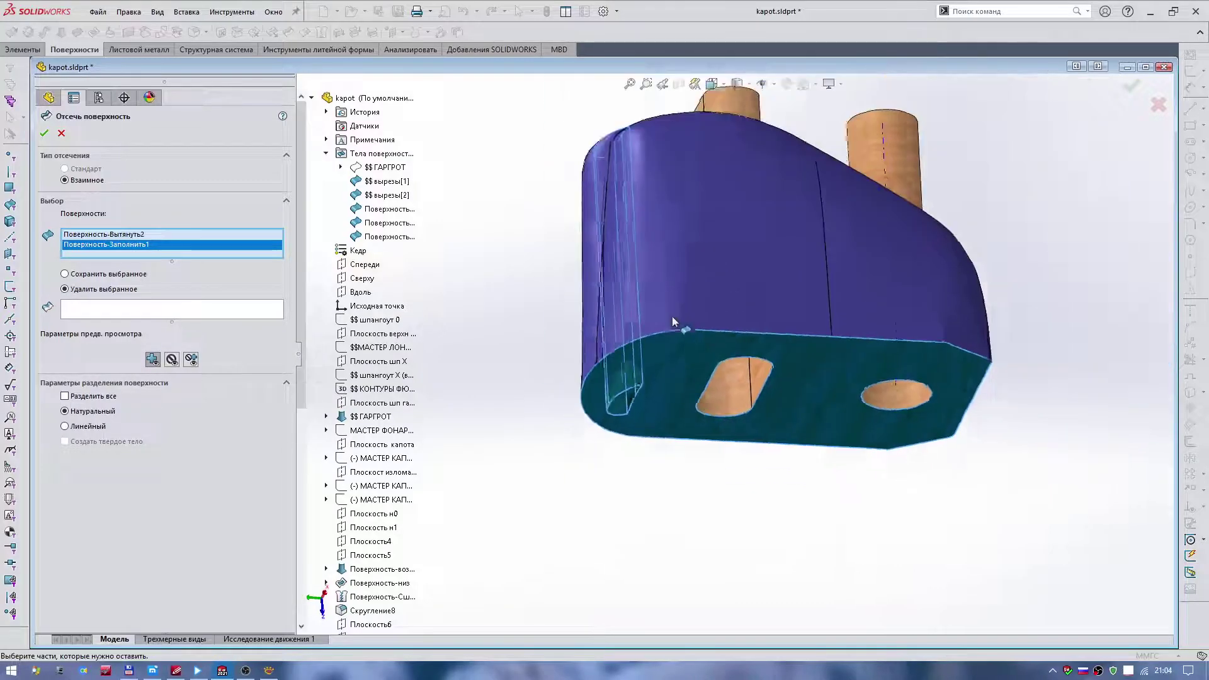
key("Down")
key("Down")
key("Down")
left_click(690, 297)
key("Down")
key("Down")
key("Down")
key("Down")
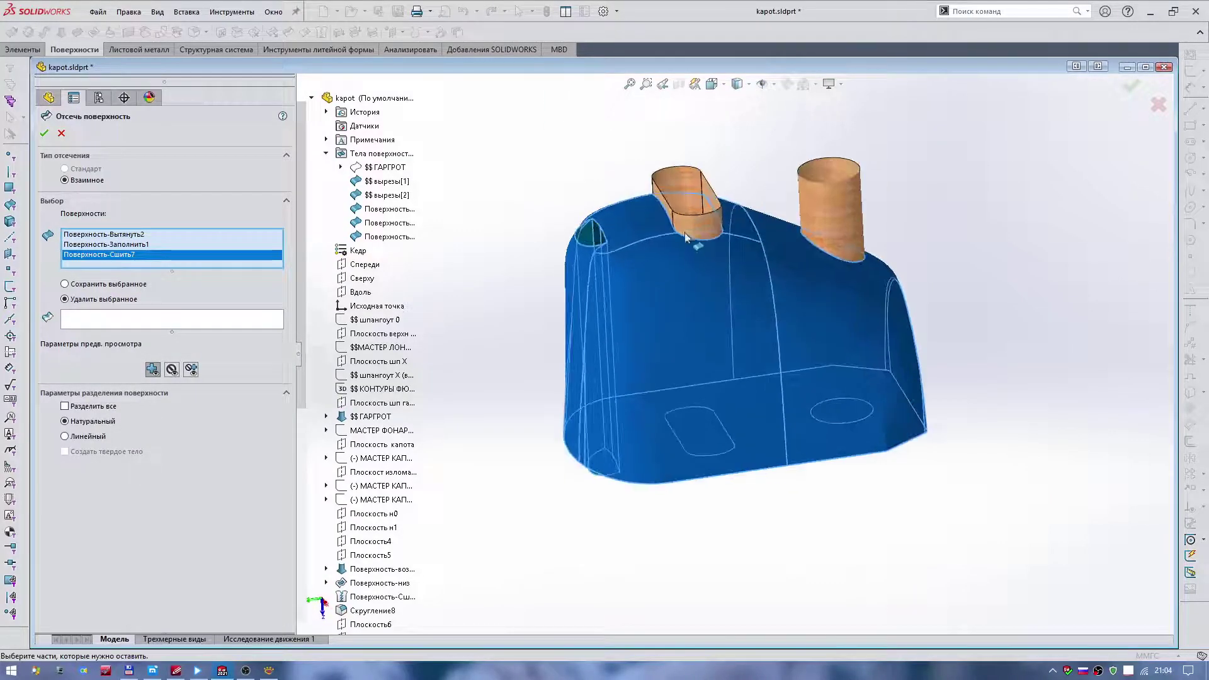
left_click(696, 234)
left_click(834, 217)
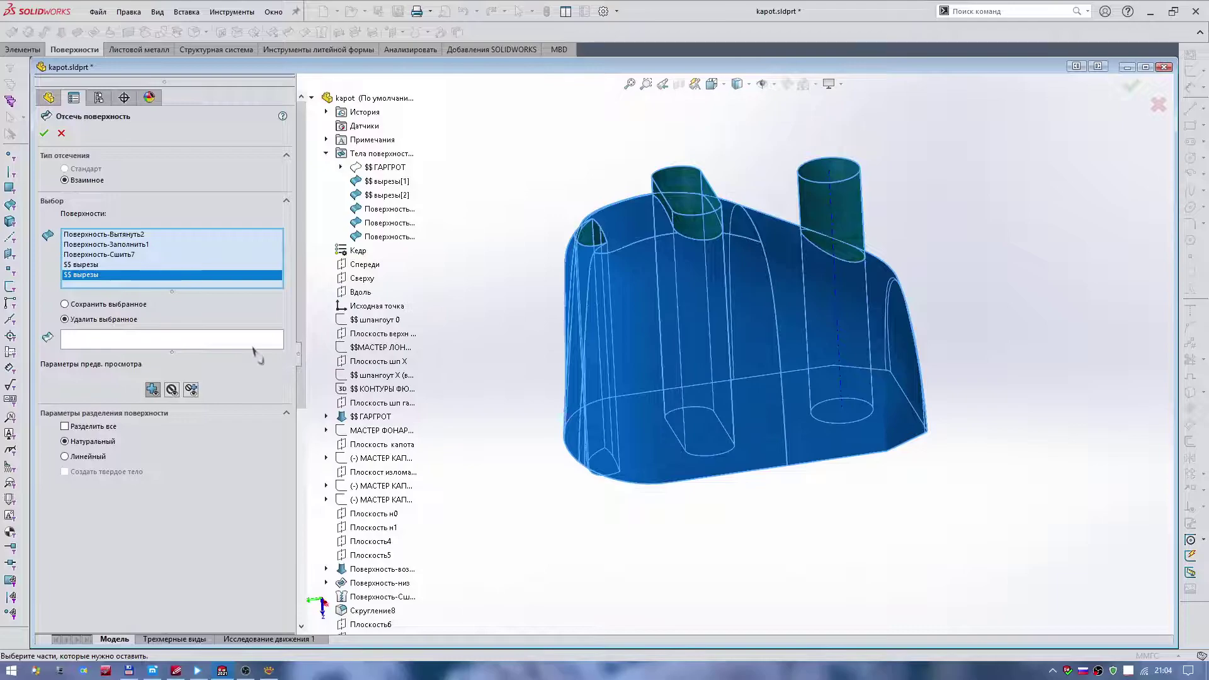
key("Up")
key("Up")
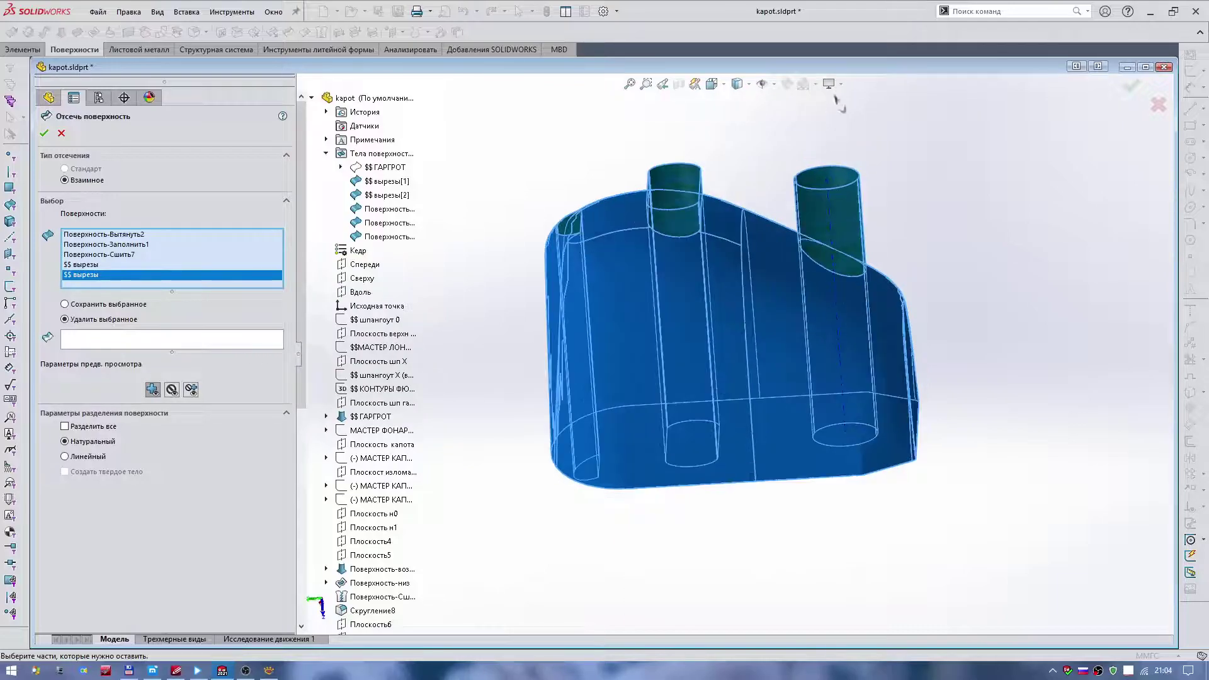
- Hide the axes, mark both cylinder pieces and the hole pieces for removal, and accept the trim
left_click(774, 85)
left_click(780, 118)
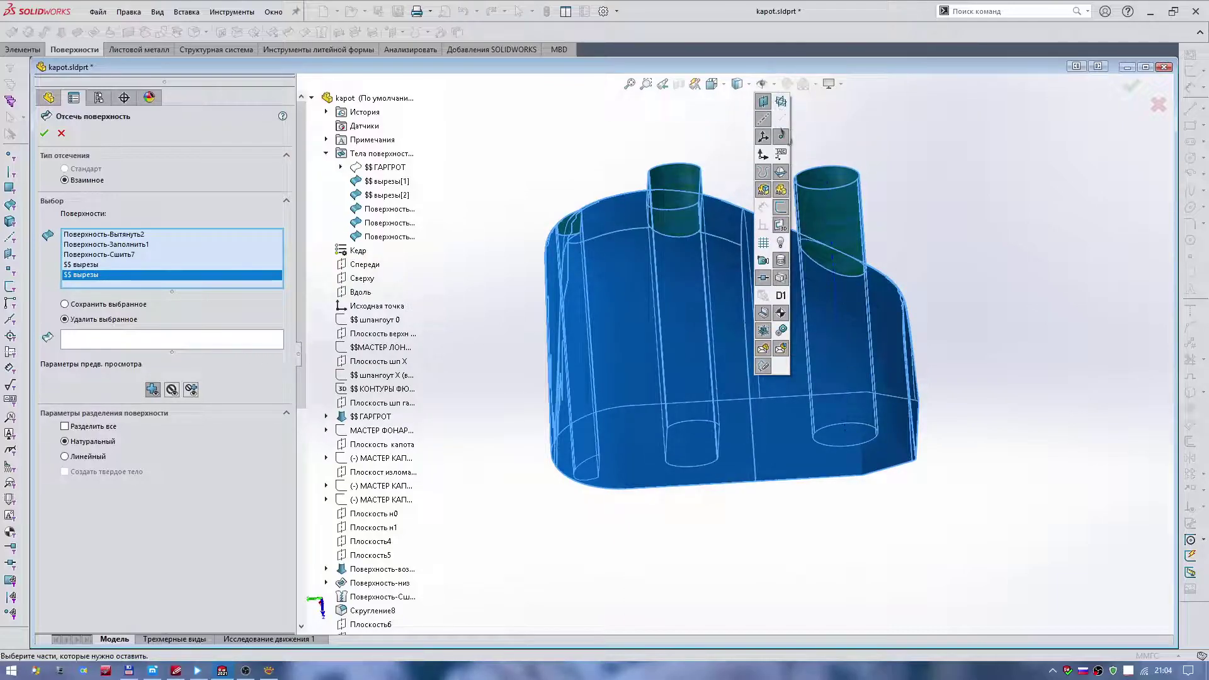
left_click(146, 341)
left_click(685, 221)
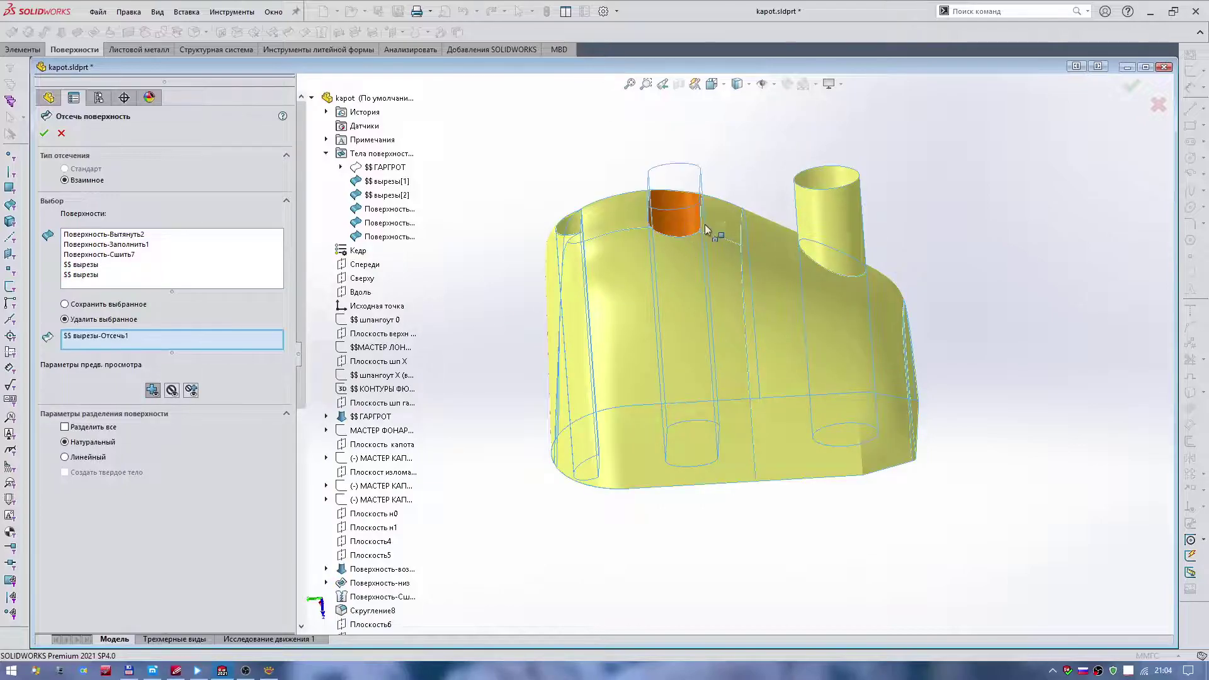
left_click(843, 232)
key("Down")
key("Down")
key("Down")
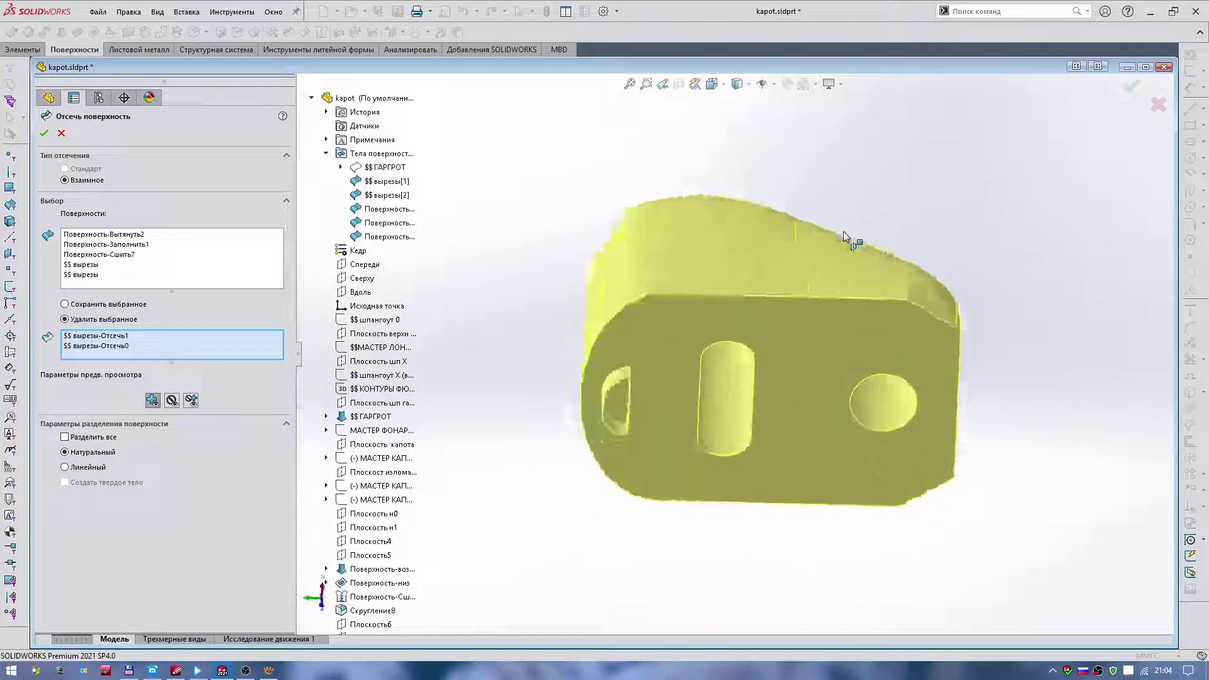
scroll(744, 242, "down", 2)
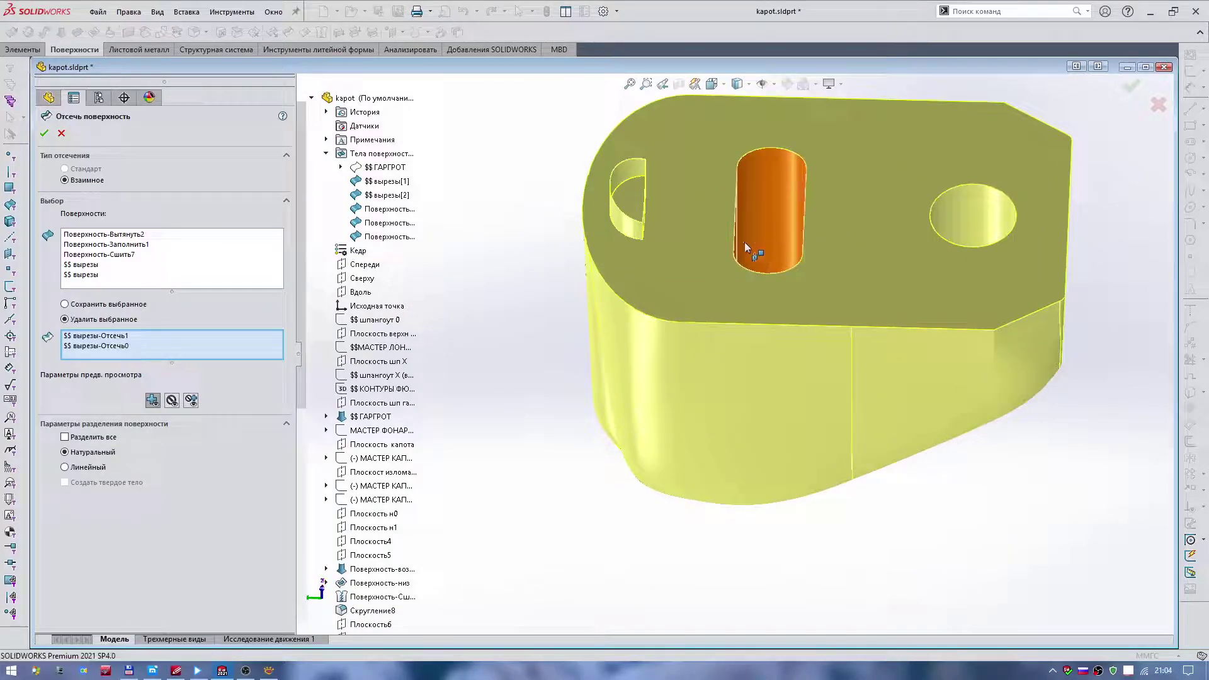
left_click(628, 225)
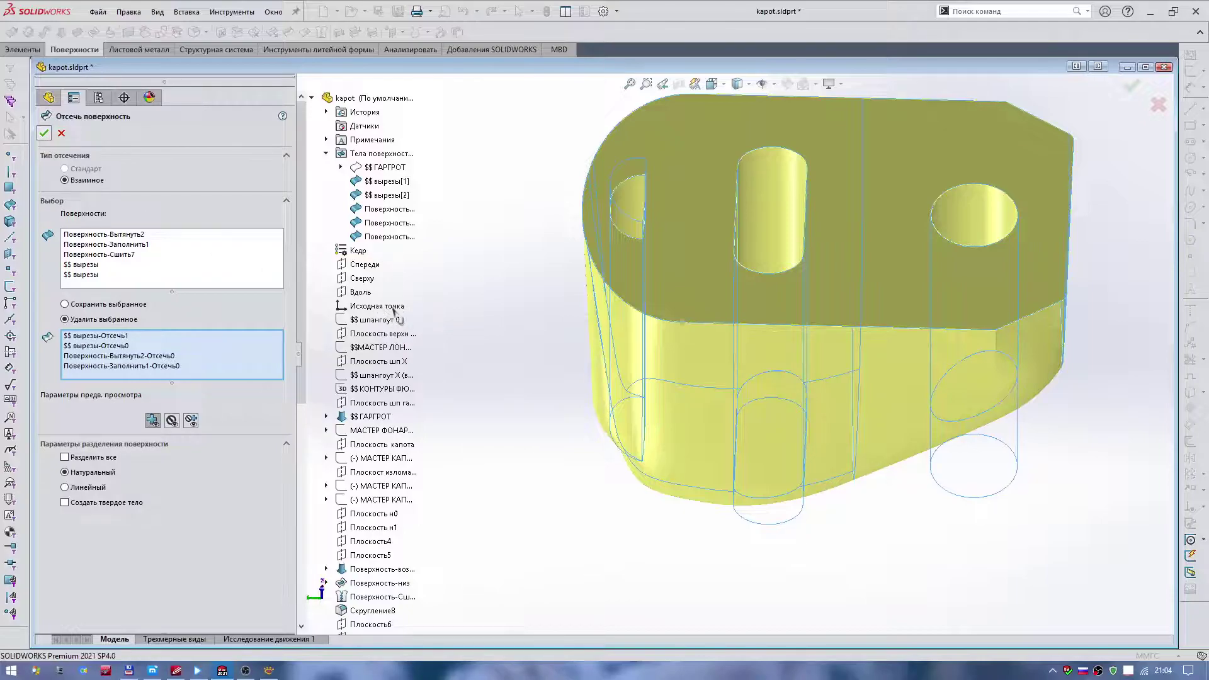
key("Return")
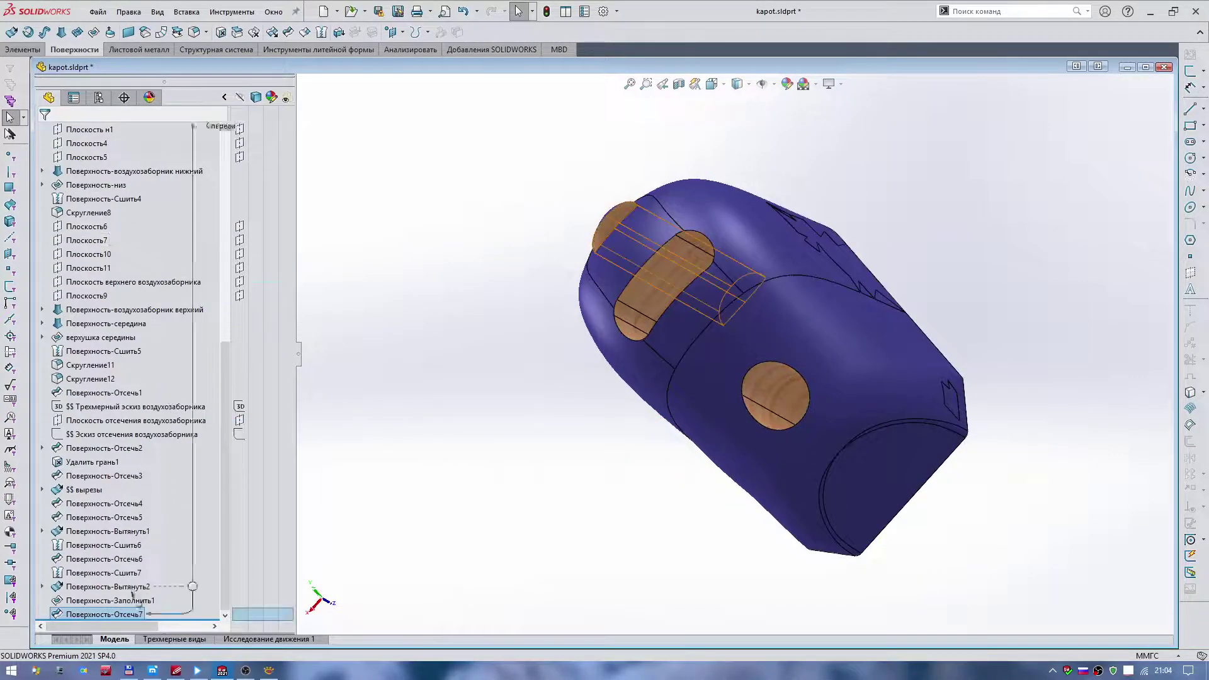
- Re-open the Поверхность-Отсечь7 trim for editing, change an option, and accept it
right_click(110, 614)
left_click(122, 362)
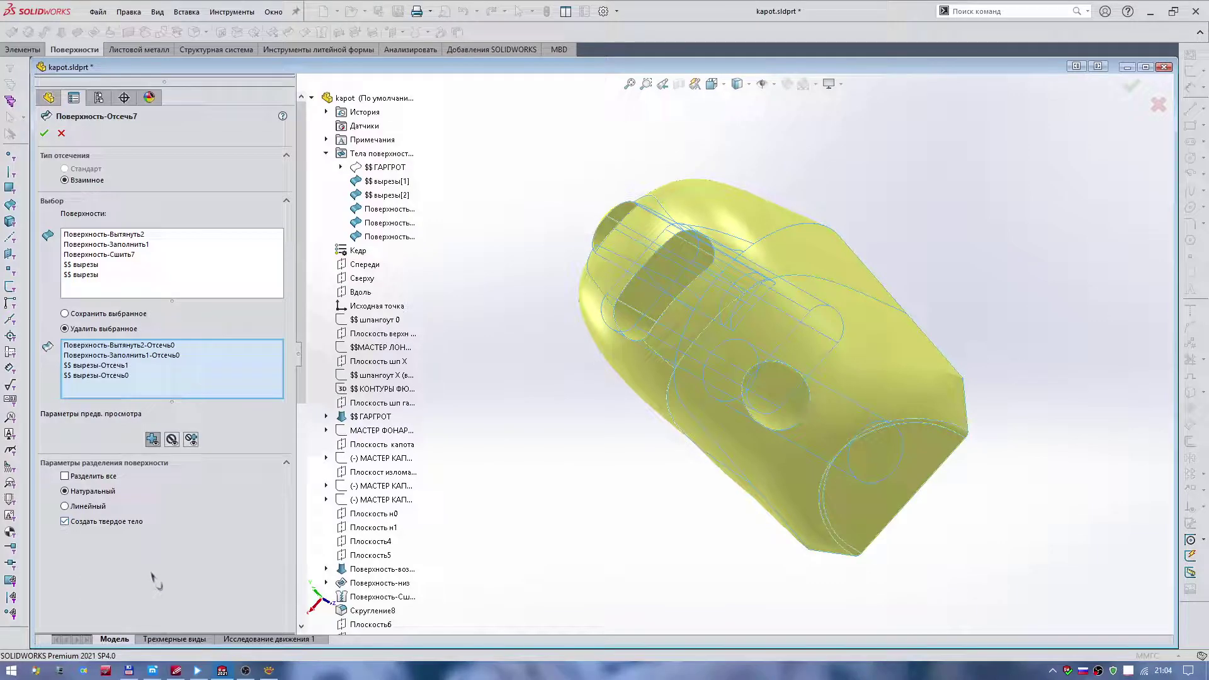
left_click(44, 134)
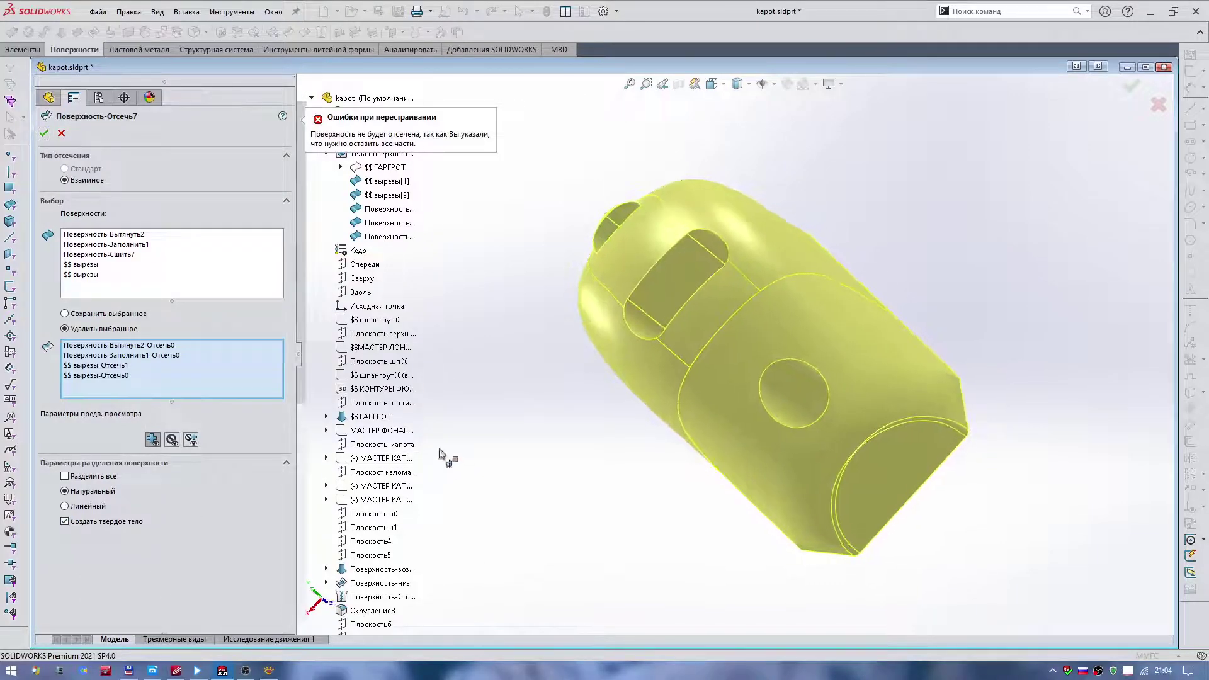
key("Return")
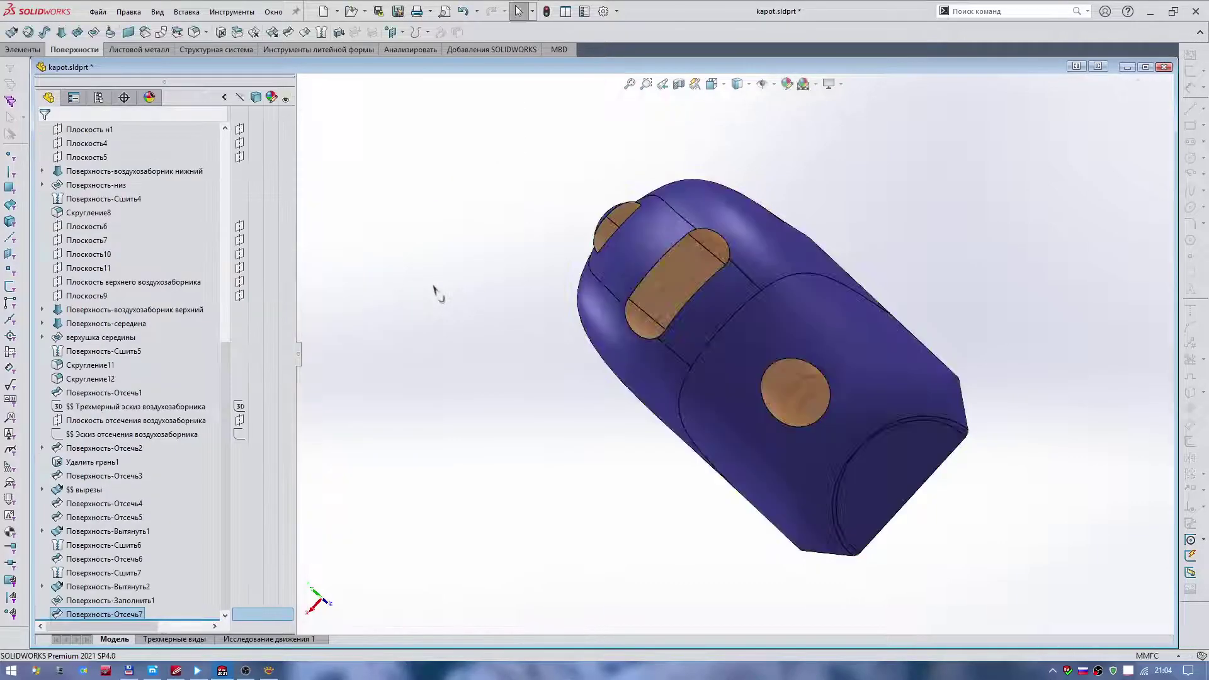
- Knit Поверхность-Отсечь7 and Поверхность-Сшить7 with Create solid into the solid body Поверхность-Сшить8
left_click(134, 227)
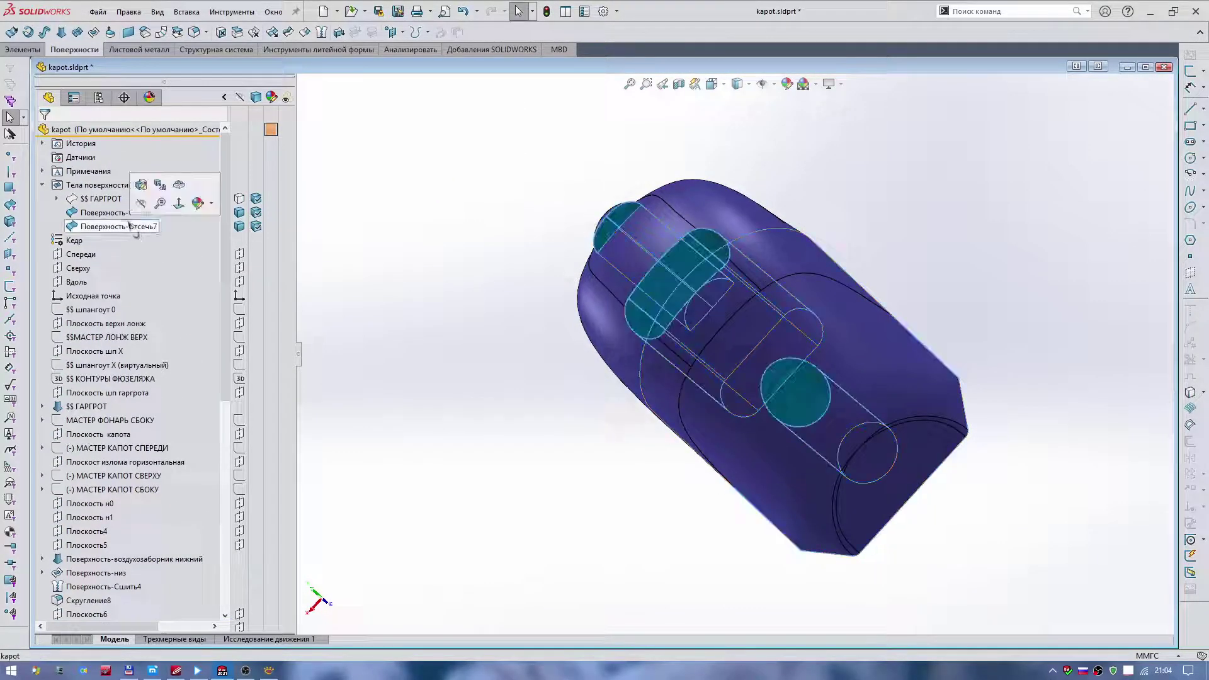
left_click(120, 212, "ctrl")
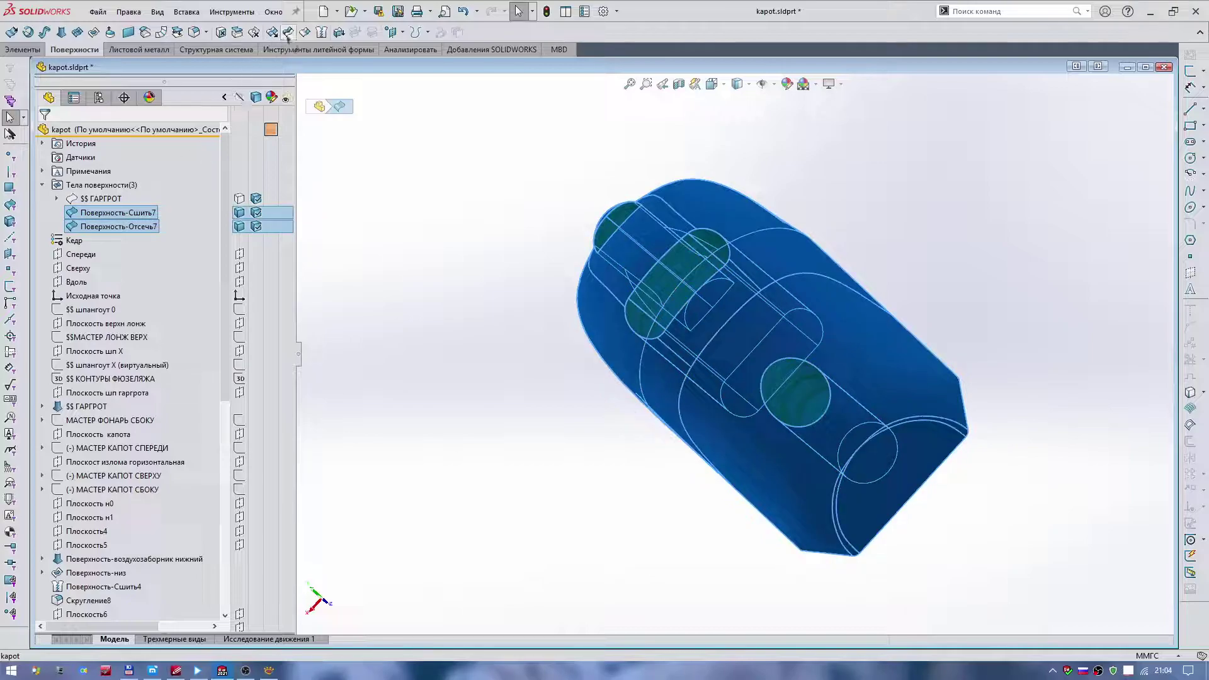
left_click(321, 33)
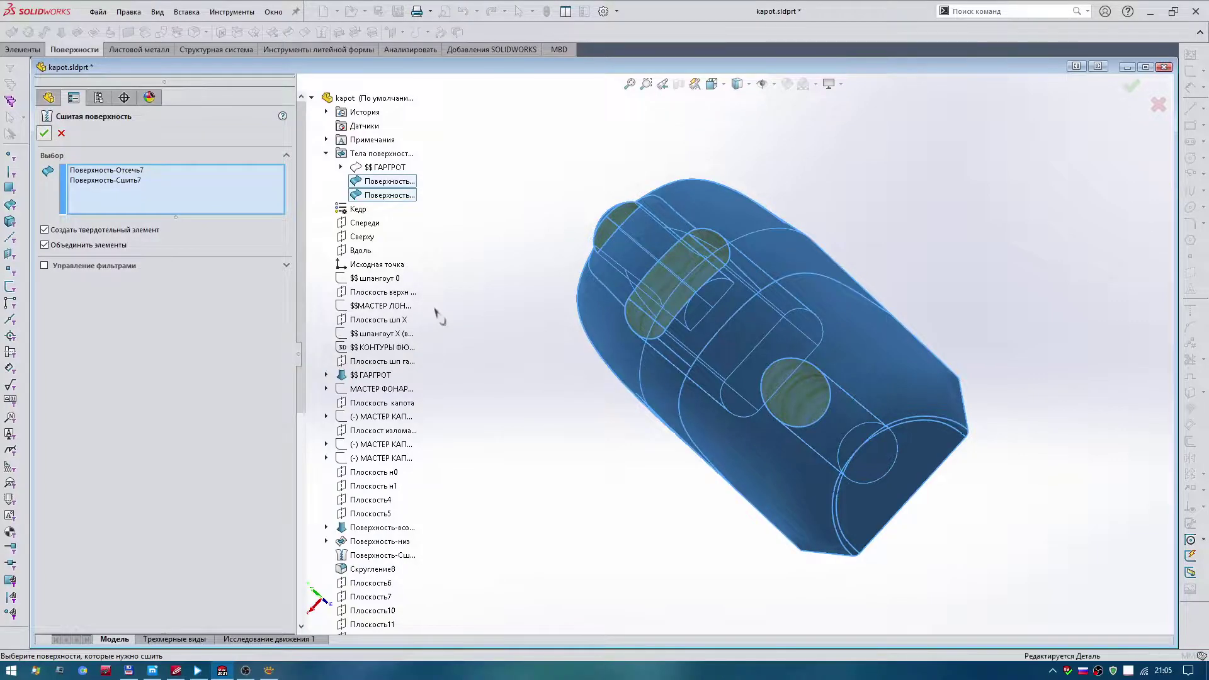
key("Return")
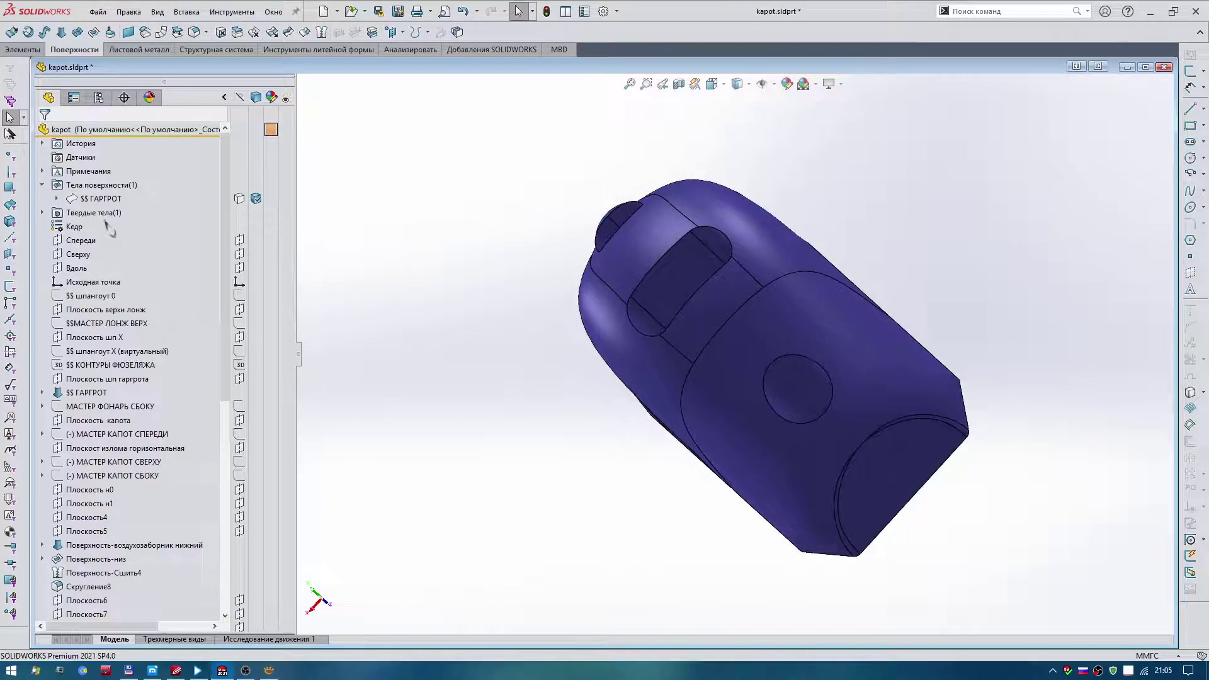
left_click(43, 213)
- Apply a section view cutting the hood along the Вдоль plane
mouse_move(499, 364)
middle_mouse_down()
mouse_move(531, 350)
mouse_move(486, 332)
mouse_move(616, 142)
middle_mouse_up()
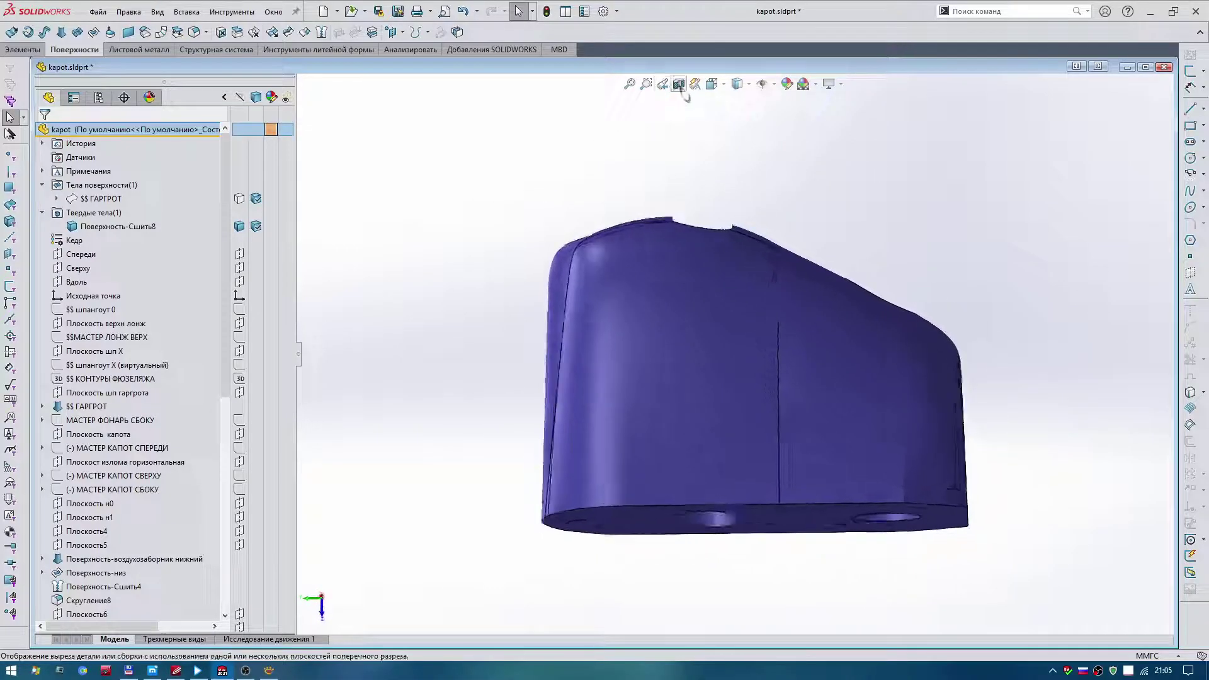
left_click(679, 84)
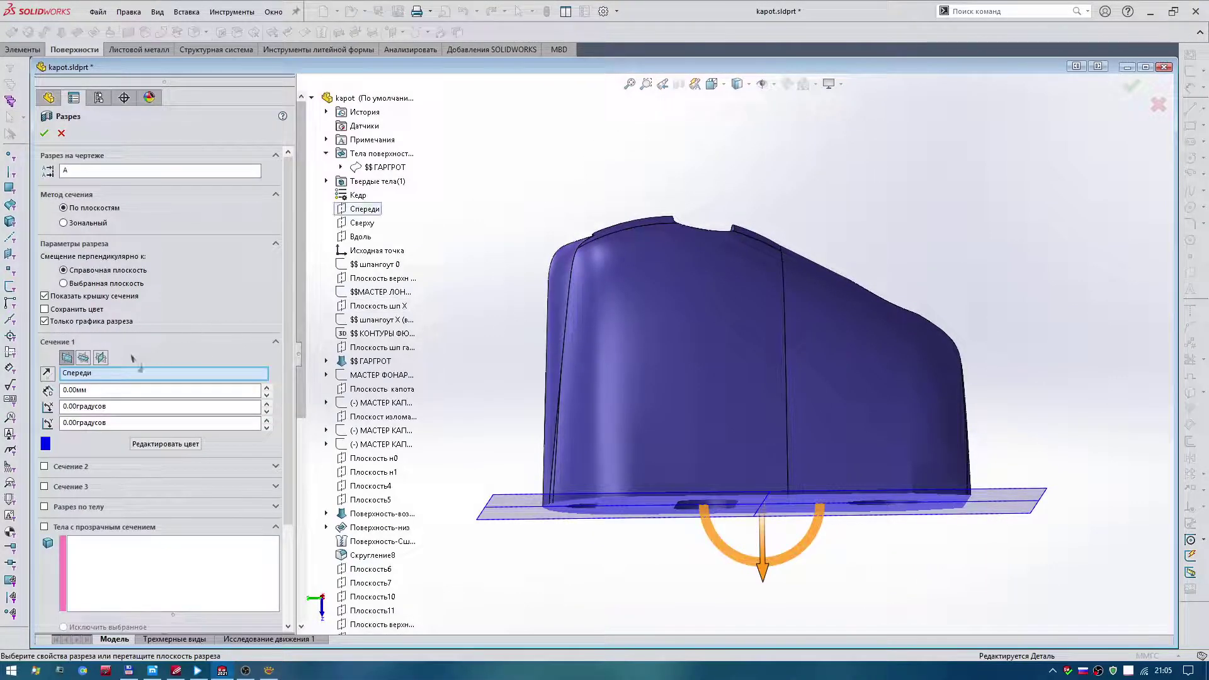
left_click(101, 357)
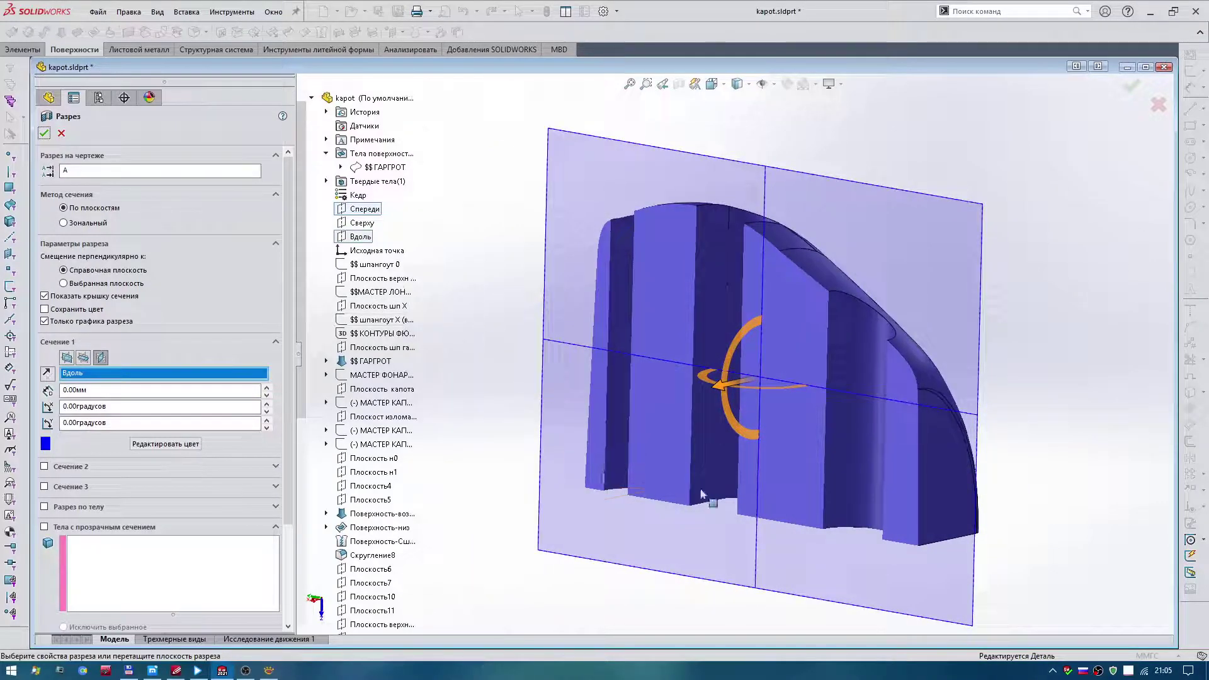
left_click(44, 133)
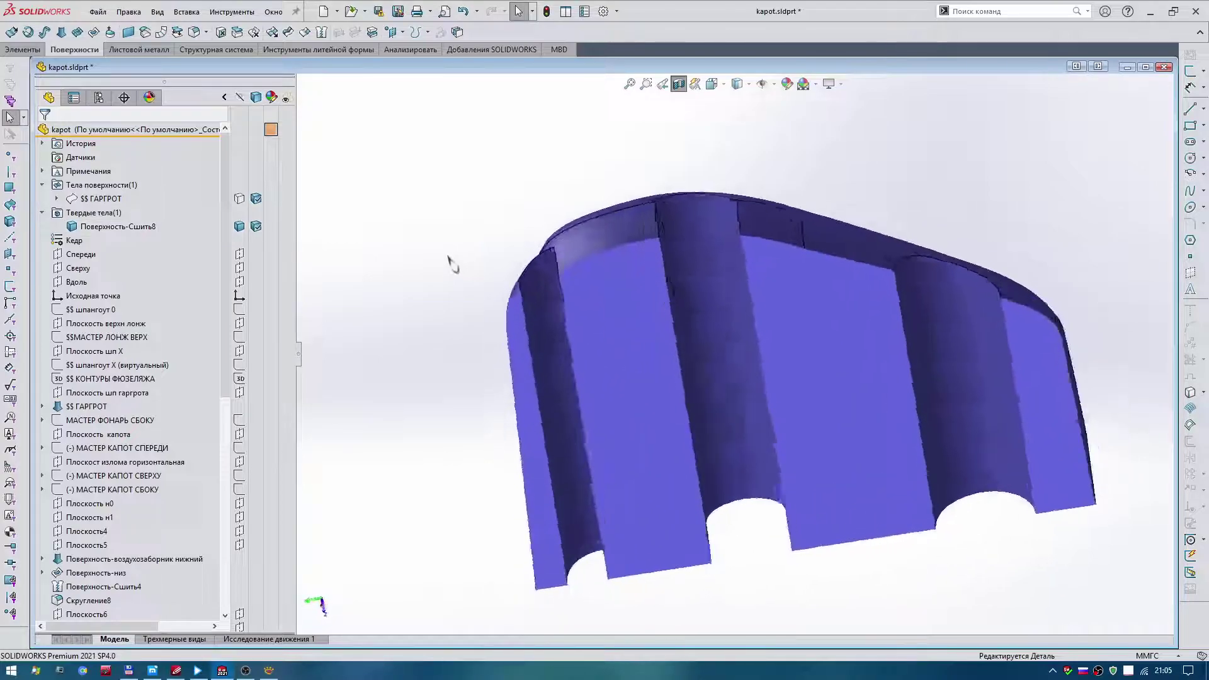
- Zoom in and out around the sectioned hood to inspect it
scroll(828, 205, "down", 3)
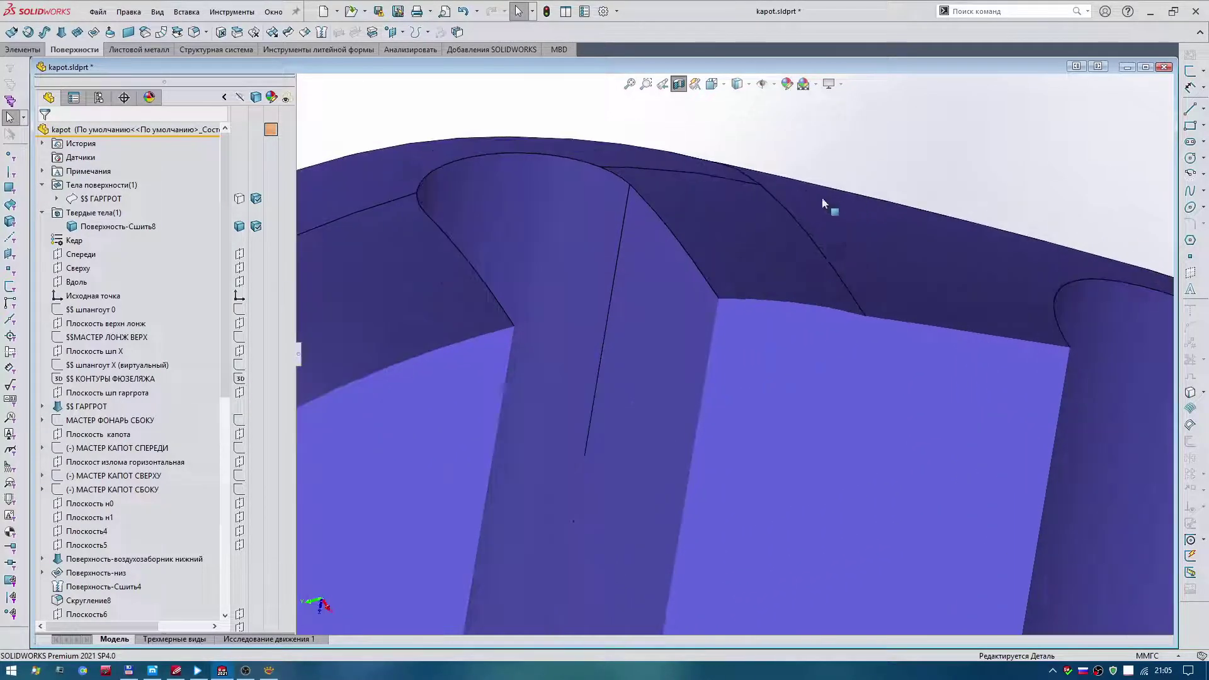
scroll(648, 243, "down", 2)
scroll(656, 237, "up", 3)
scroll(765, 232, "down", 5)
scroll(736, 202, "up", 2)
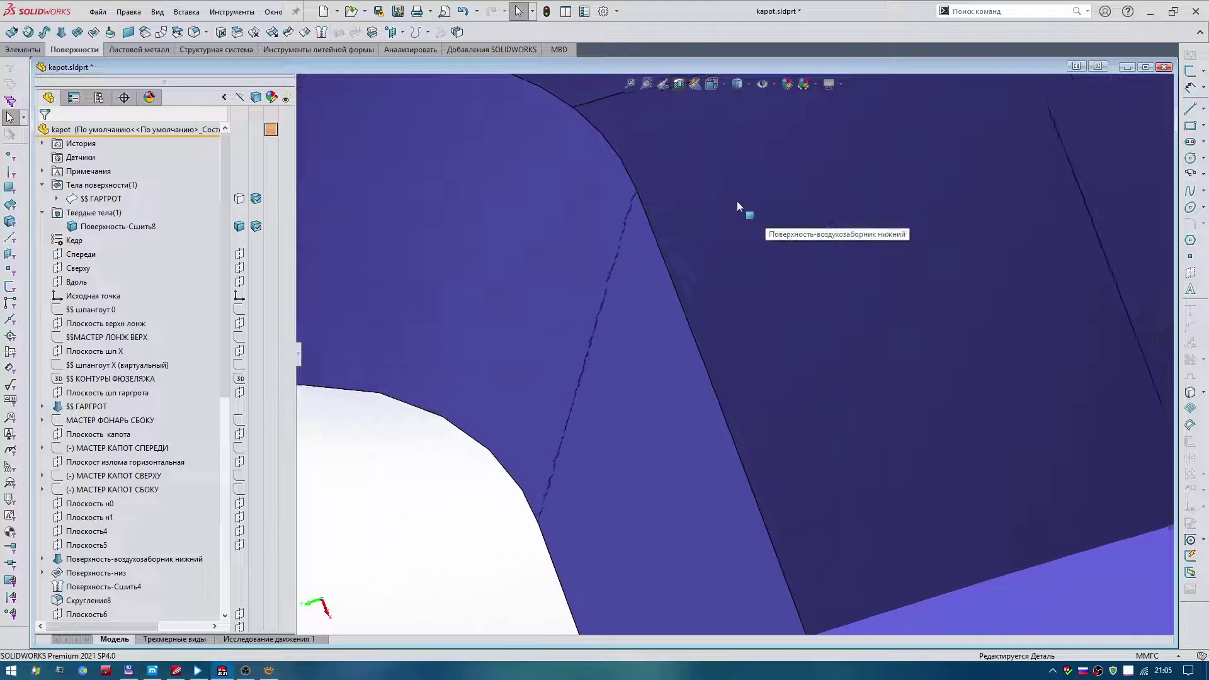
scroll(737, 202, "up", 3)
scroll(736, 202, "up", 2)
type("kapot 2")
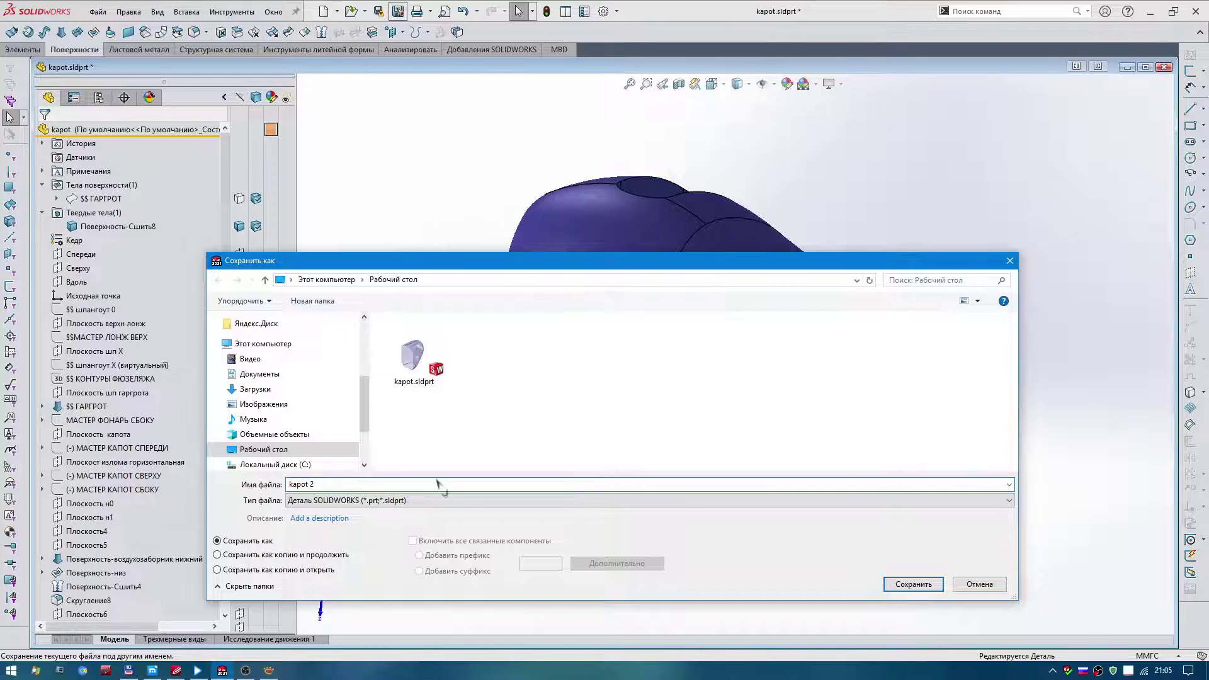
- Save the part as kapot 2.SLDPRT, accepting the current-version save warning
key("Return")
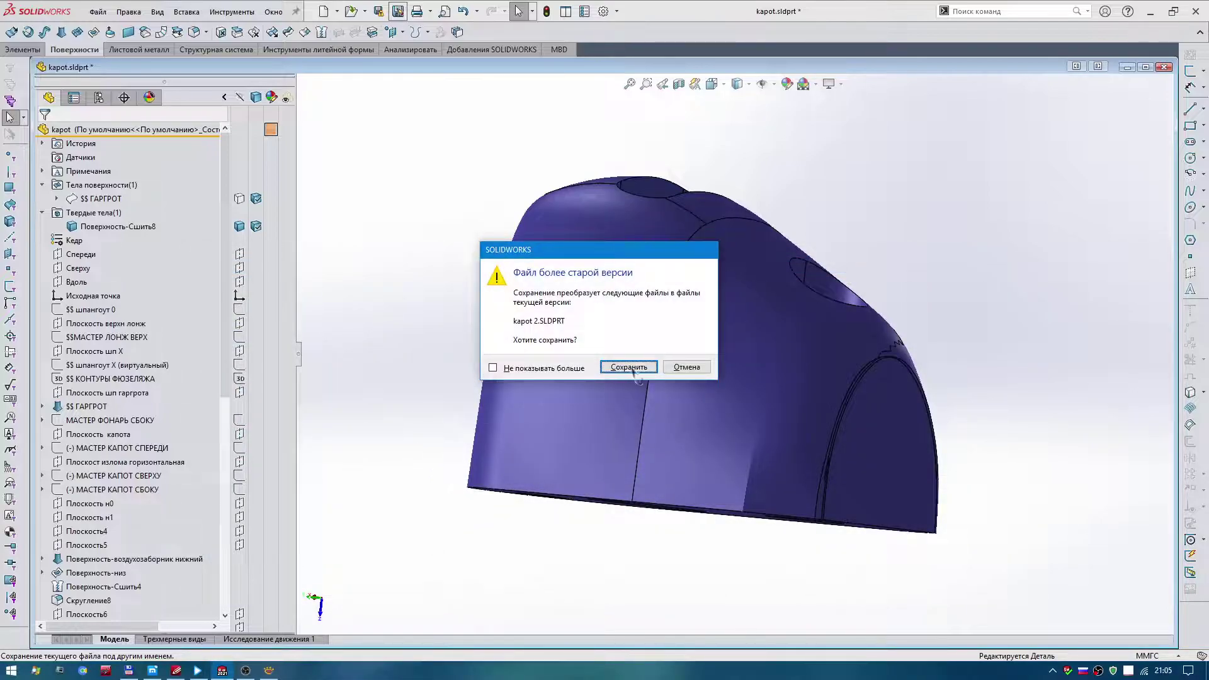
left_click(634, 372)
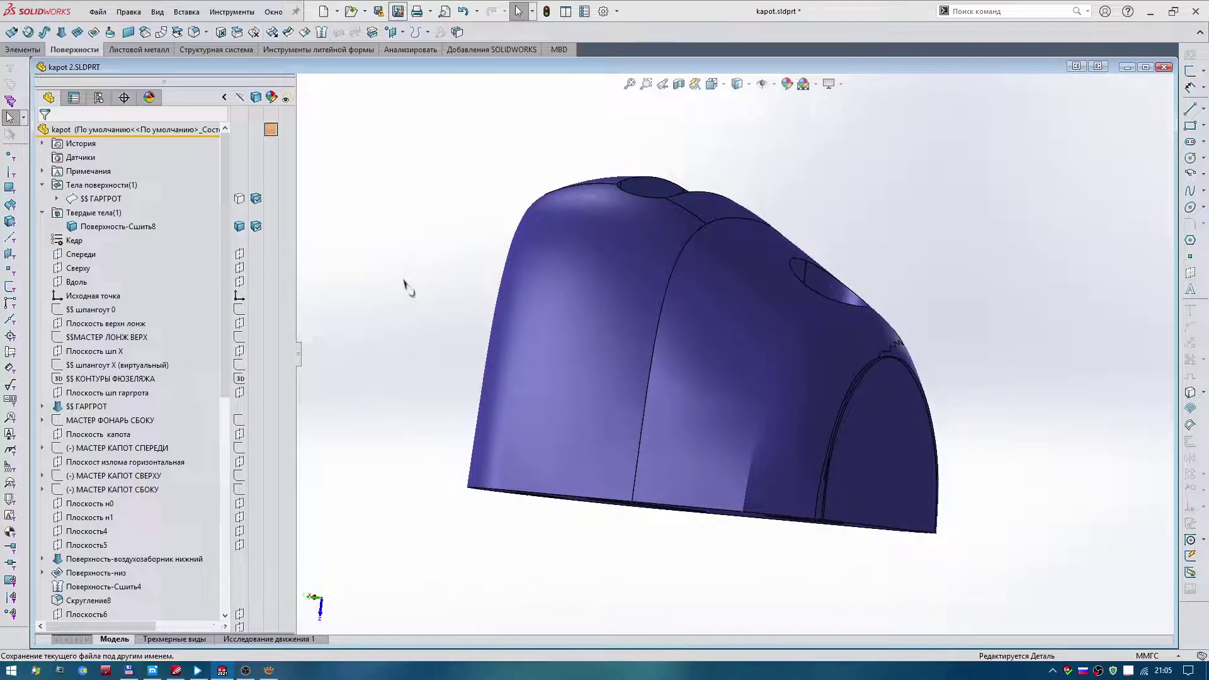
key("Left")
key("Left")
key("Left")
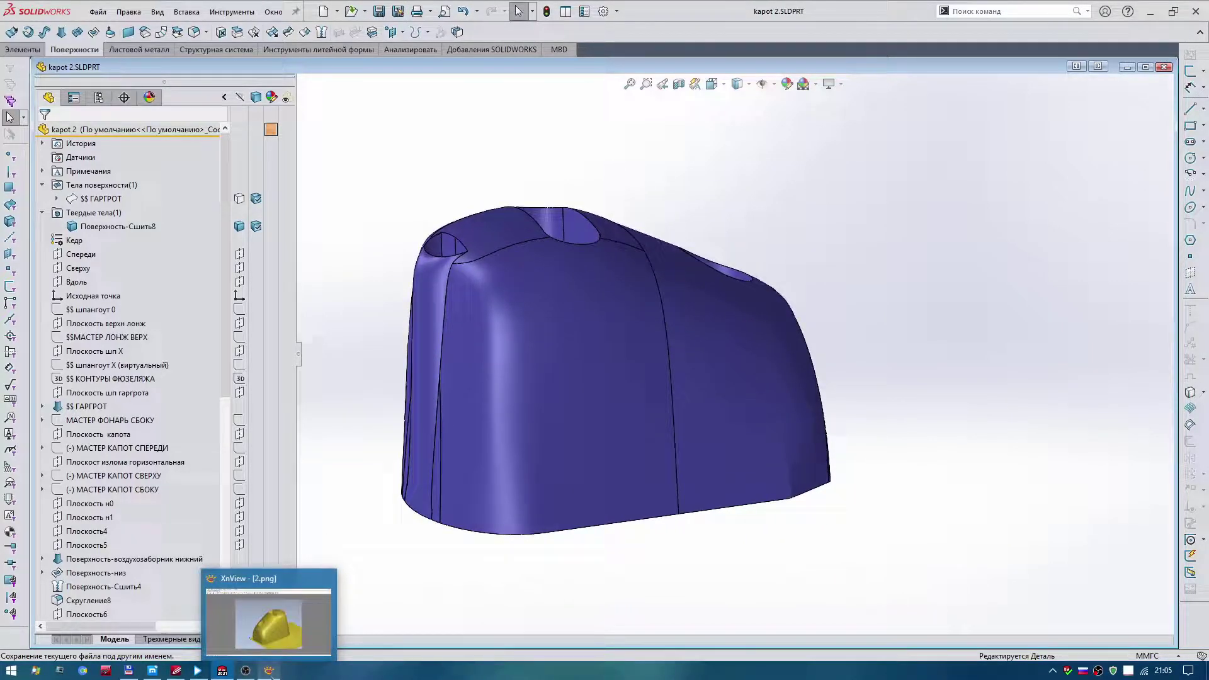
- Show the 2.png reference in a restored-down XnView window on the right side of the screen
key("Left")
key("Left")
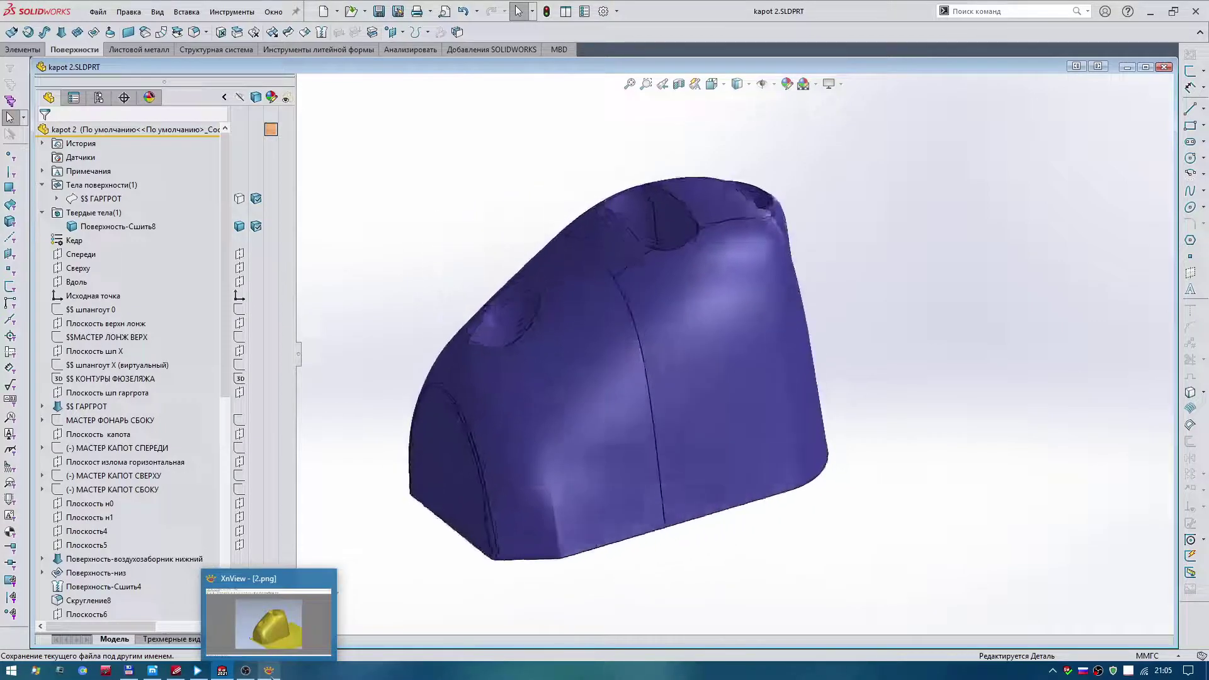
key("Left")
key("Left")
left_click(269, 670)
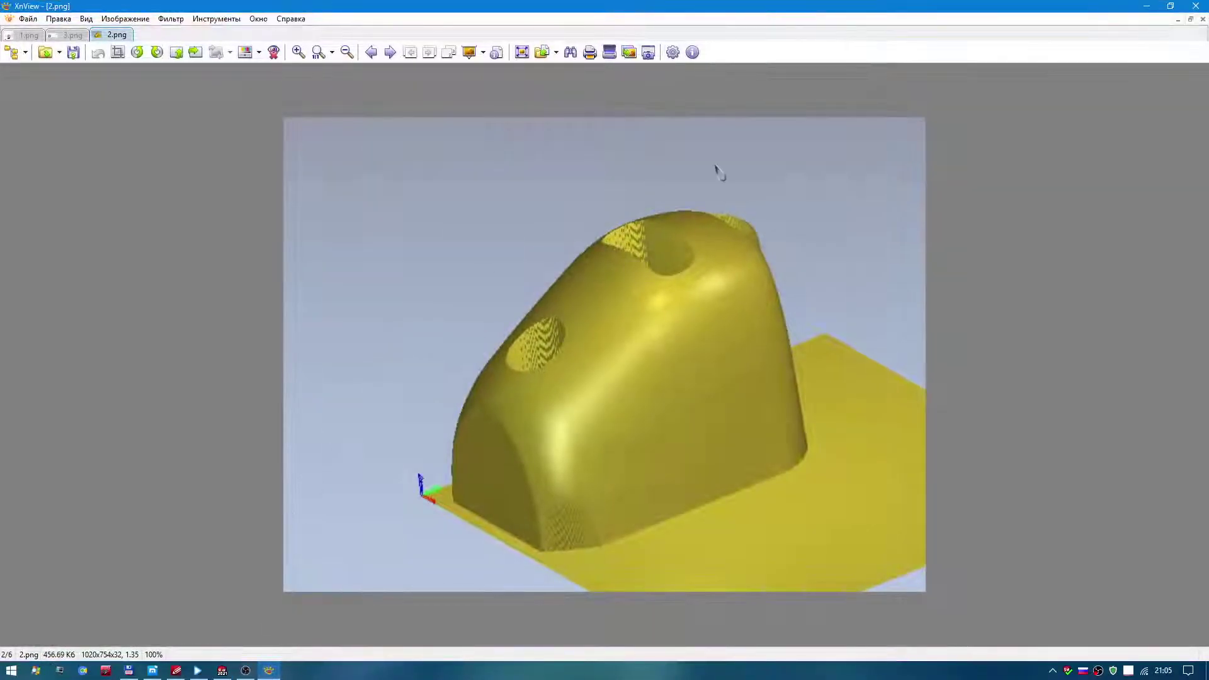
left_click(1168, 7)
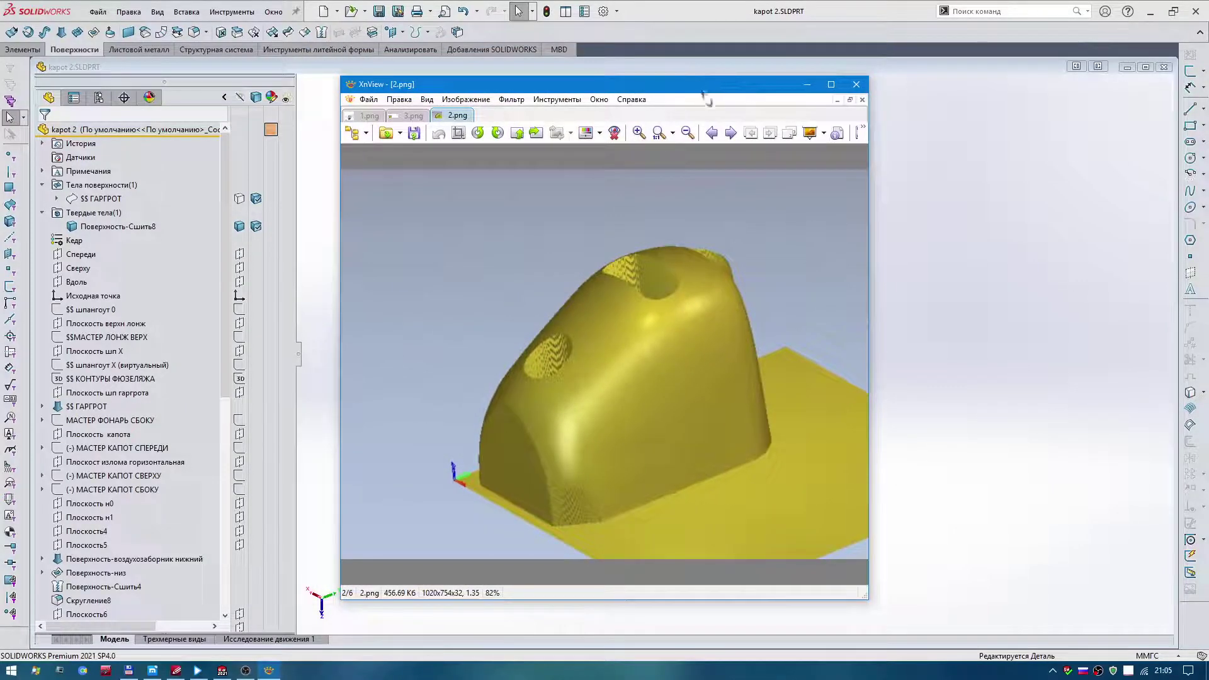
right_click(725, 91)
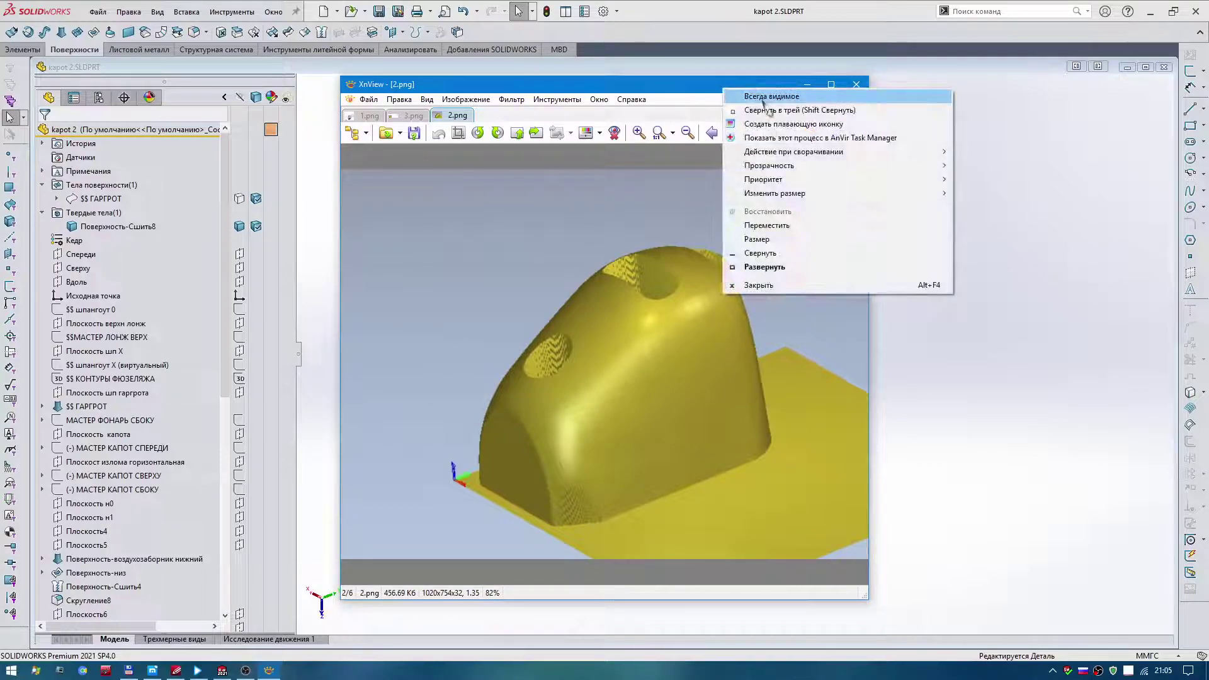
key("Escape")
left_click_drag(725, 91, 1061, 135)
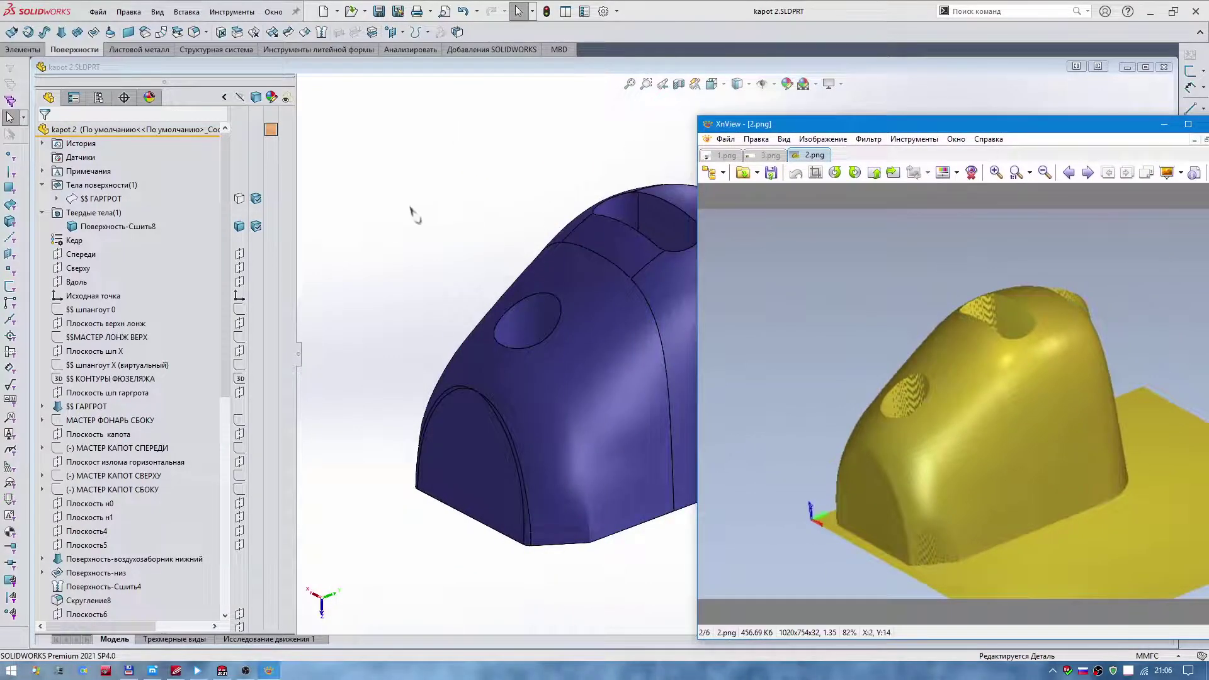
- Hide the tree, pan the hood left, shade it without edges, and orbit to match the render
left_click(300, 349)
middle_click_drag(392, 318, 165, 308, "ctrl")
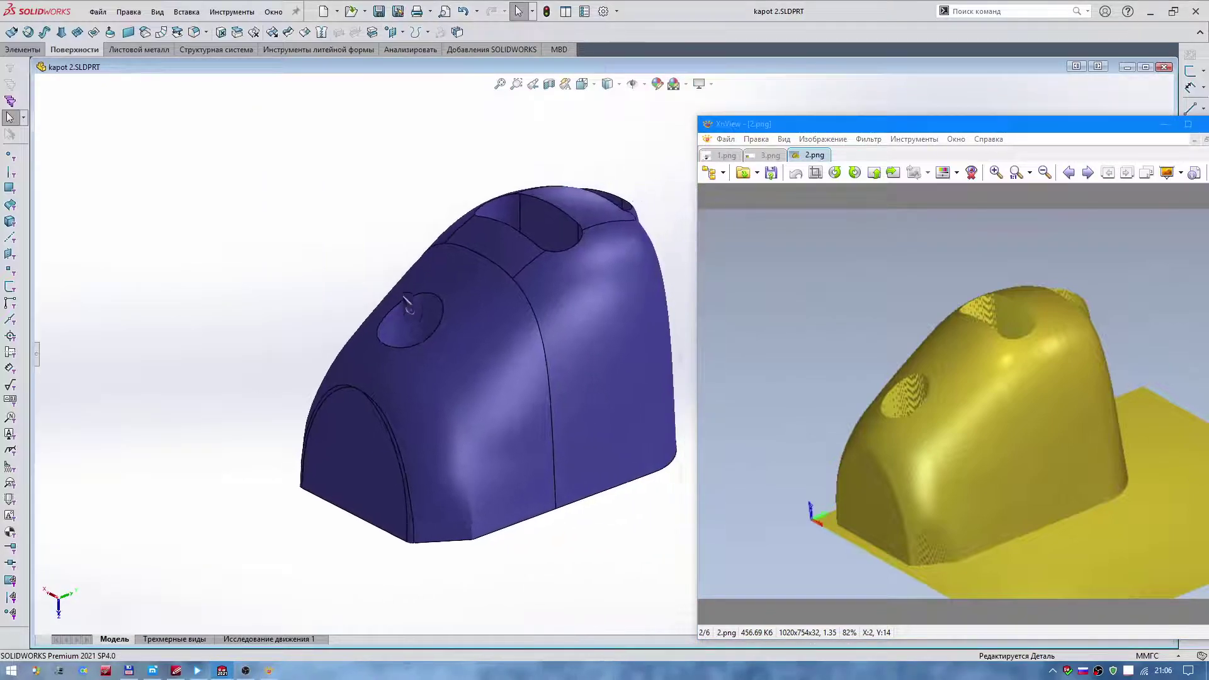
left_click_drag(864, 132, 749, 119)
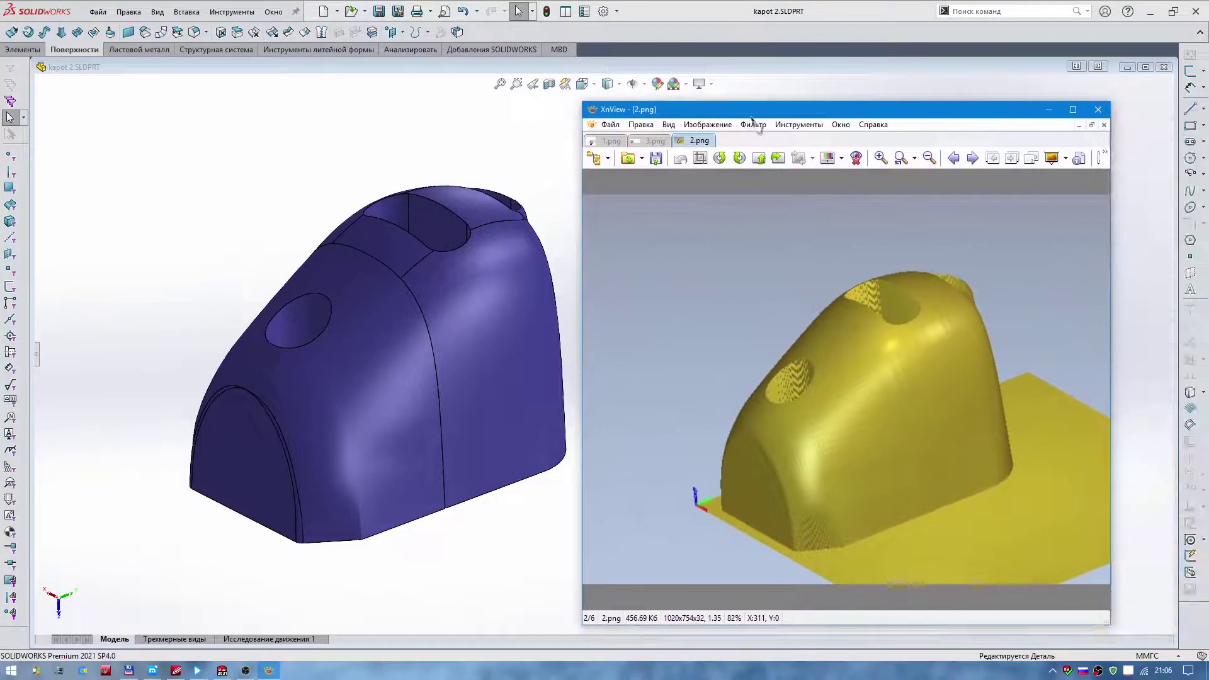
left_click(608, 83)
left_click(610, 120)
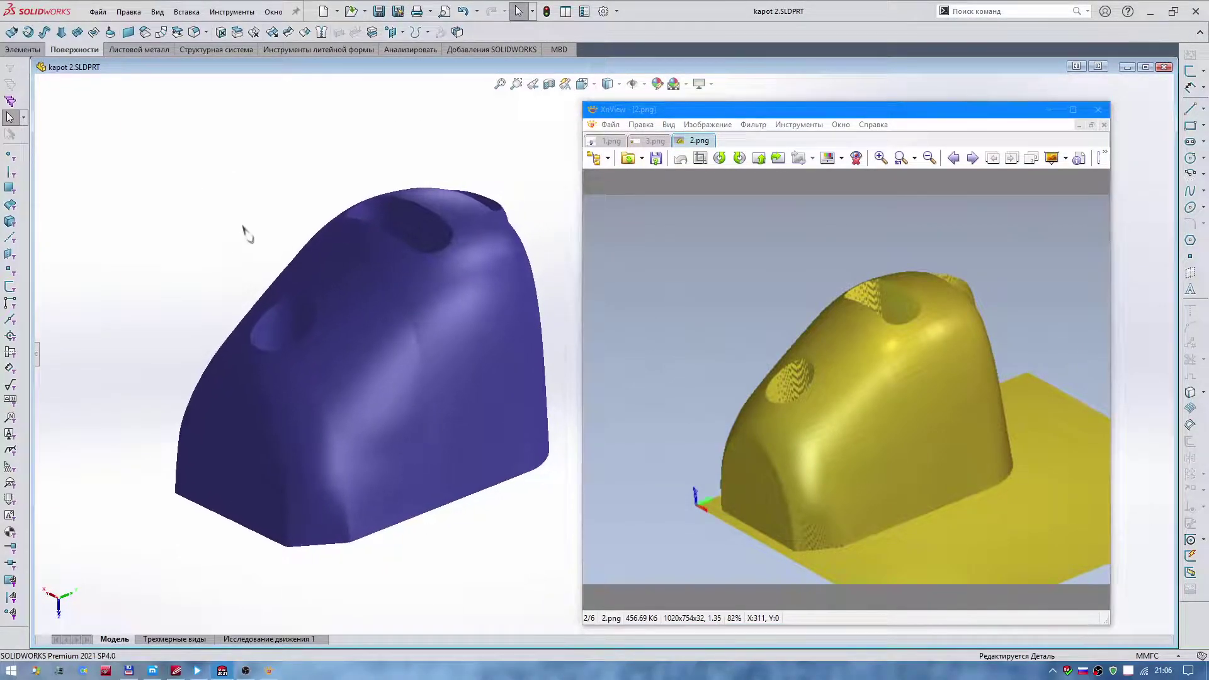
mouse_move(248, 235)
middle_mouse_down()
mouse_move(303, 245)
mouse_move(481, 329)
middle_mouse_up()
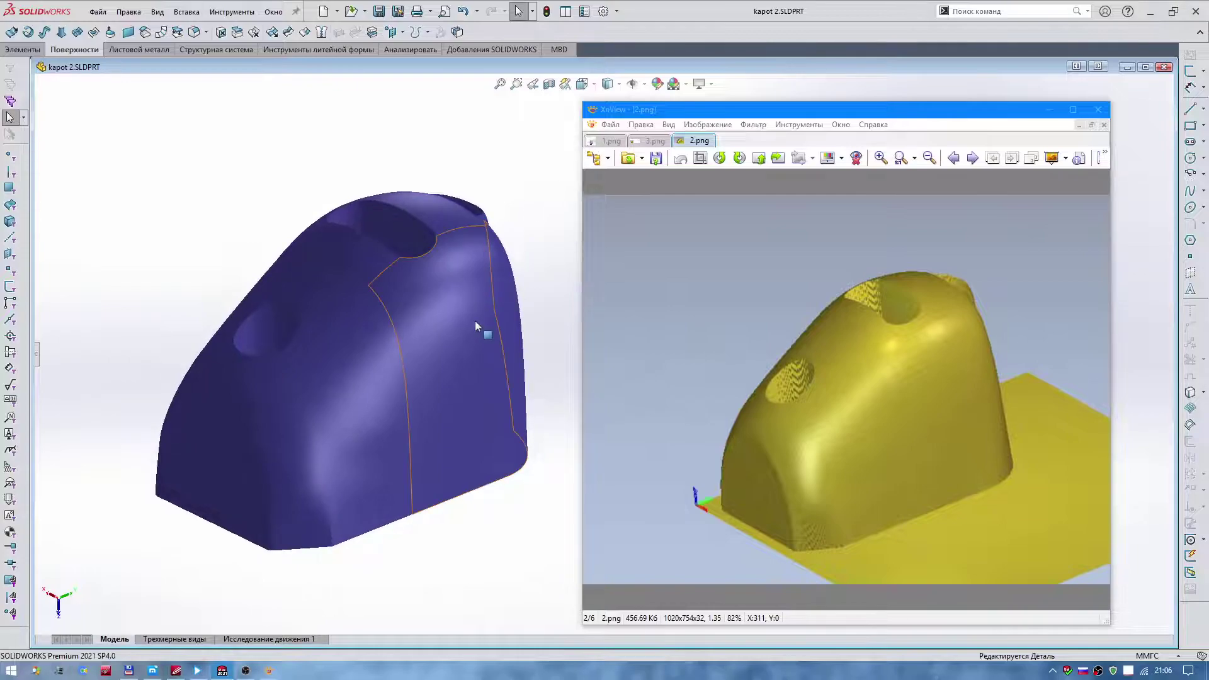
middle_click_drag(386, 380, 493, 214)
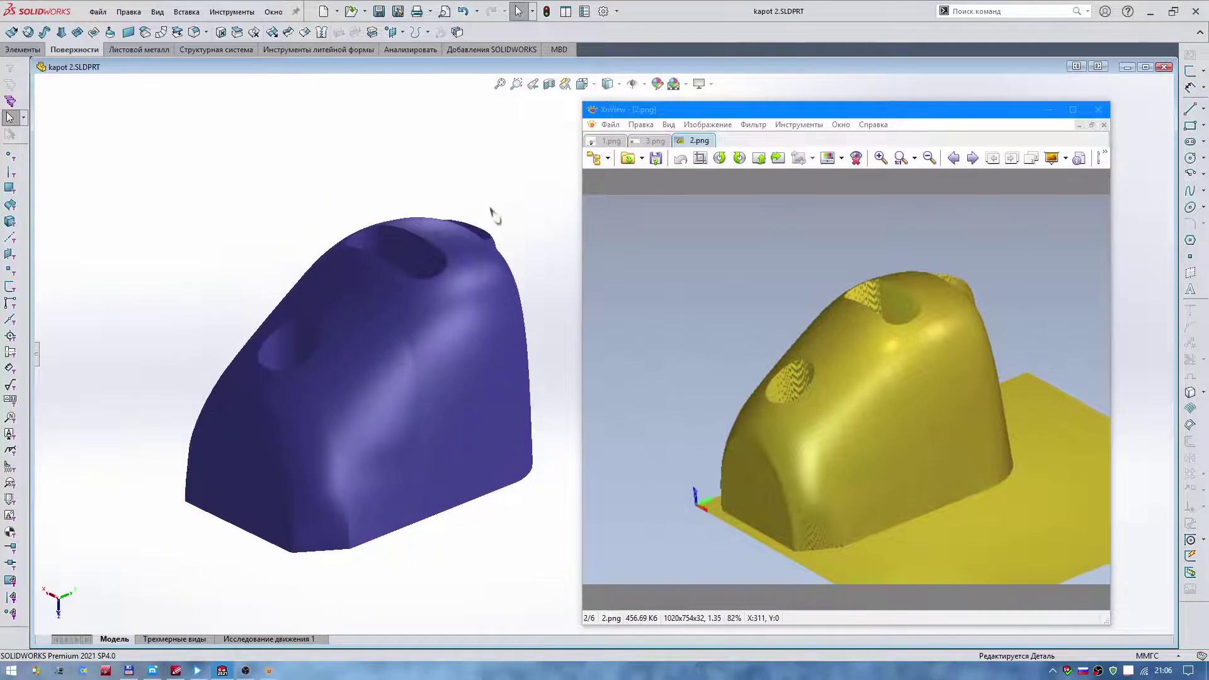